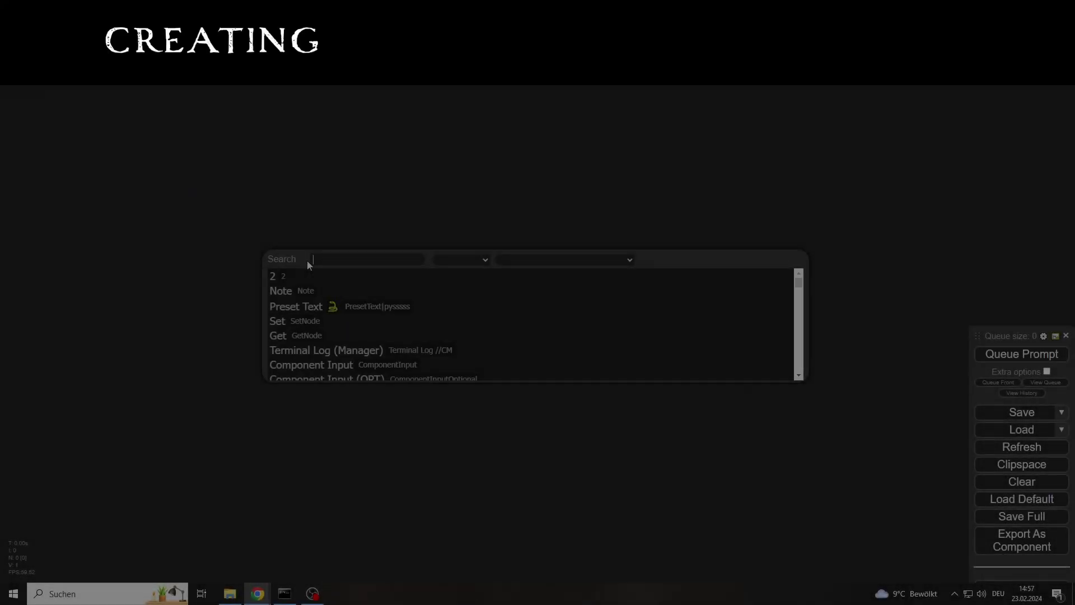
Add a Load Checkpoint node to the empty canvas, move it aside and widen it to fit the checkpoint name.
{"action": "type", "text": "load"}
{"action": "key", "text": "Return"}
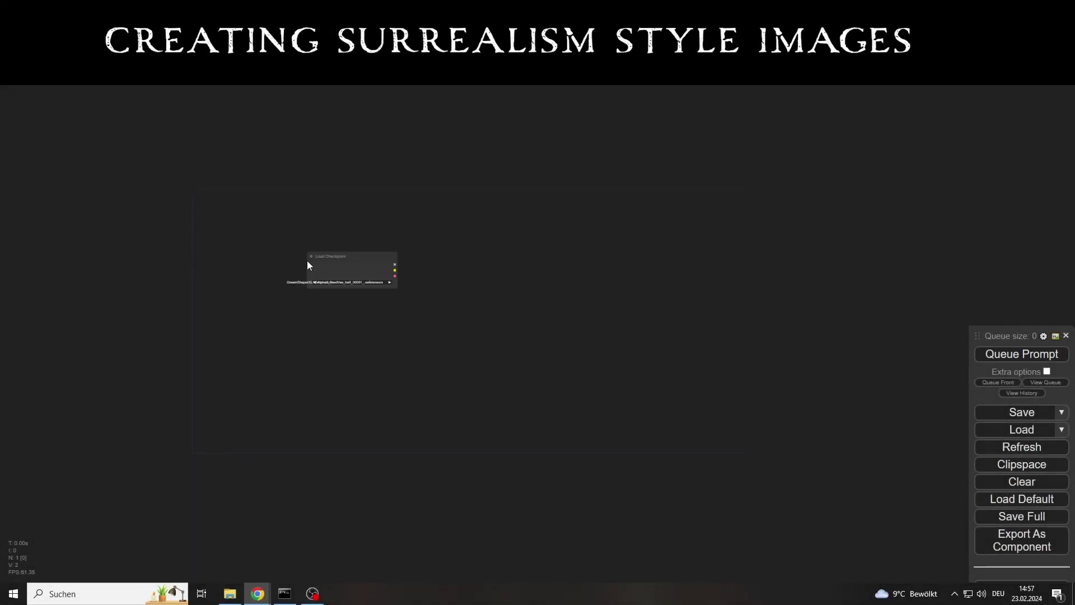
{"action": "left_click_drag", "start_coordinate": [341, 261], "coordinate": [263, 250]}
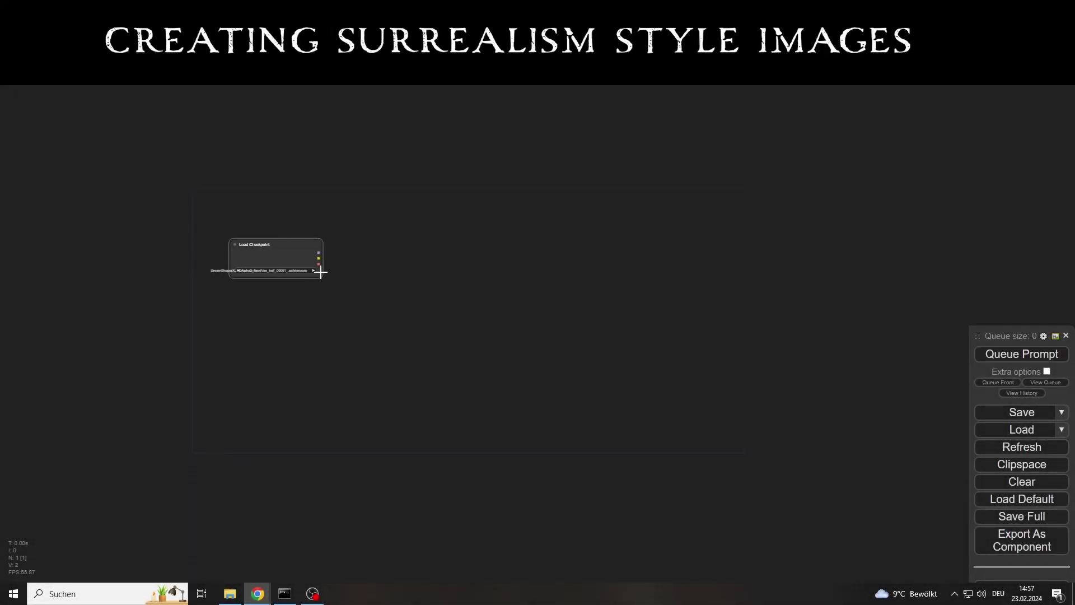
{"action": "left_click_drag", "start_coordinate": [319, 271], "coordinate": [400, 283]}
Colour the Load Checkpoint node blue and move it further to the upper left of the workspace.
{"action": "right_click", "coordinate": [292, 247]}
{"action": "mouse_move", "coordinate": [329, 385]}
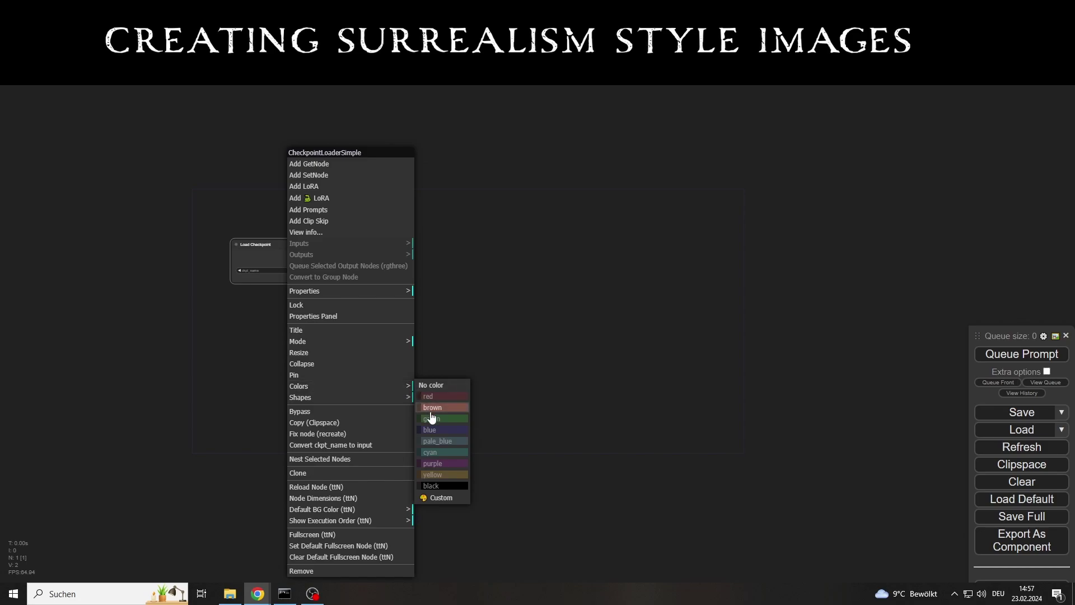
{"action": "left_click", "coordinate": [439, 435]}
{"action": "left_click_drag", "start_coordinate": [317, 254], "coordinate": [238, 222]}
{"action": "left_click_drag", "start_coordinate": [390, 208], "coordinate": [398, 215]}
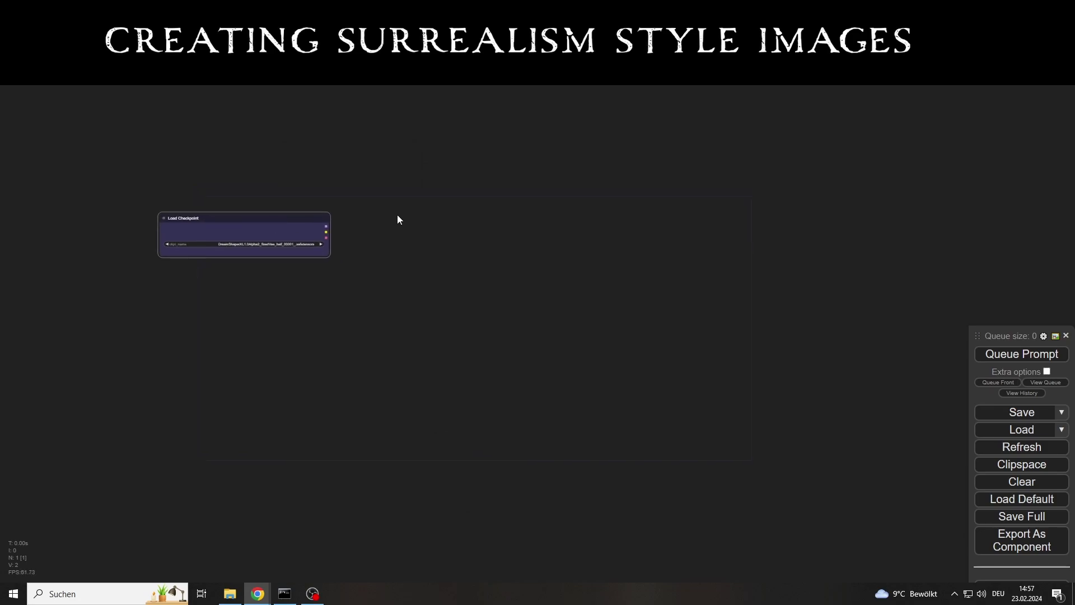
Add a CLIPTextEncodeSDXL node to the right of the checkpoint loader.
{"action": "double_click", "coordinate": [495, 201]}
{"action": "type", "text": "clipte"}
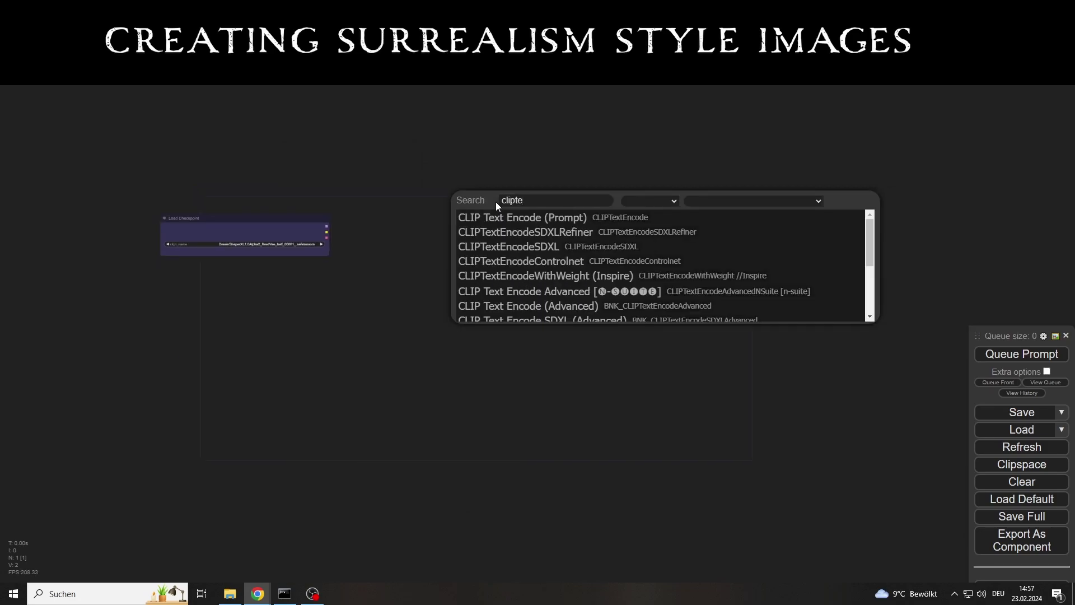
{"action": "key", "text": "Down"}
{"action": "key", "text": "Down"}
{"action": "key", "text": "Return"}
{"action": "scroll", "coordinate": [495, 202], "scroll_direction": "up", "scroll_amount": 1}
Add two Primitive nodes between the checkpoint loader and the text encoder, one above the other.
{"action": "double_click", "coordinate": [429, 225]}
{"action": "type", "text": "primi"}
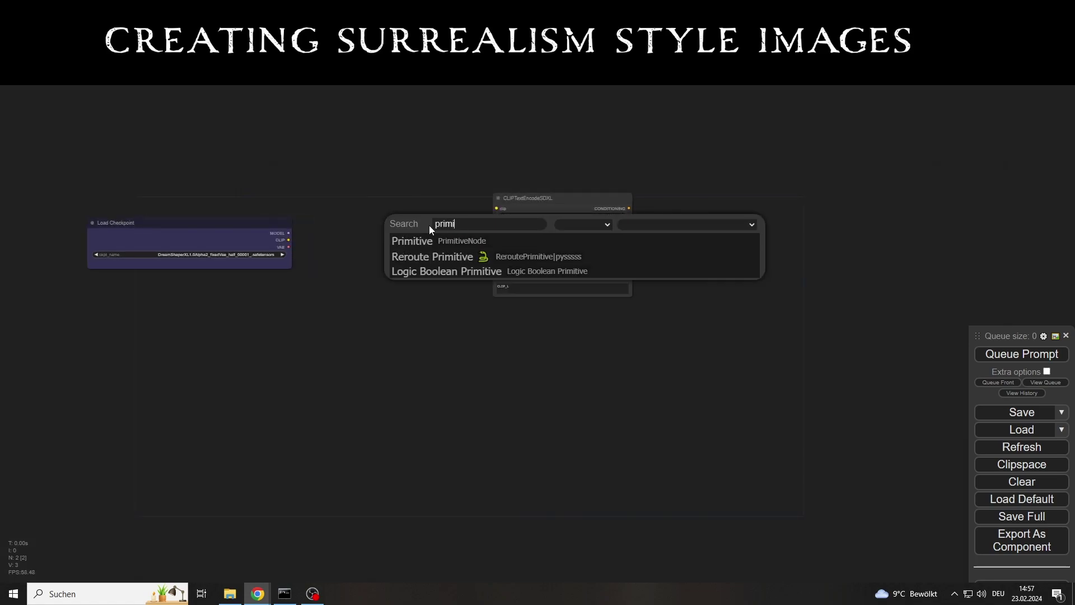
{"action": "key", "text": "Return"}
{"action": "mouse_move", "coordinate": [458, 221]}
{"action": "left_mouse_down"}
{"action": "mouse_move", "coordinate": [427, 216]}
{"action": "mouse_move", "coordinate": [422, 262]}
{"action": "mouse_move", "coordinate": [438, 217]}
{"action": "left_mouse_up"}
Convert the text_g and text_l fields of the CLIPTextEncodeSDXL node to inputs.
{"action": "right_click", "coordinate": [539, 209]}
{"action": "left_click", "coordinate": [577, 431]}
{"action": "right_click", "coordinate": [540, 258]}
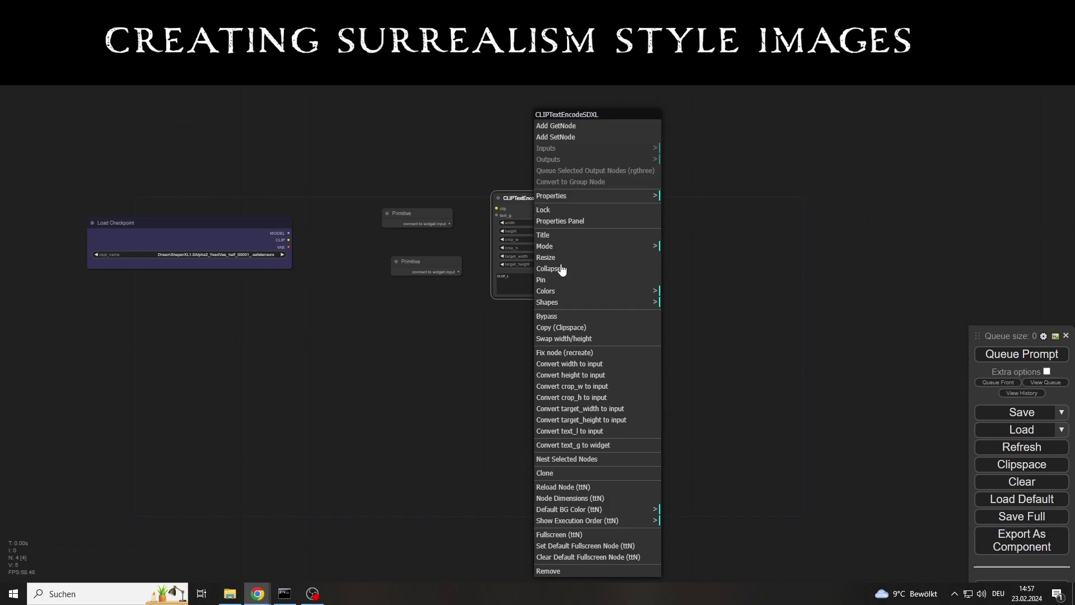
{"action": "left_click", "coordinate": [578, 431]}
Link the two Primitive nodes to text_g and text_l, and the checkpoint's CLIP output to the encoder's clip input.
{"action": "scroll", "coordinate": [535, 207], "scroll_direction": "up", "scroll_amount": 3}
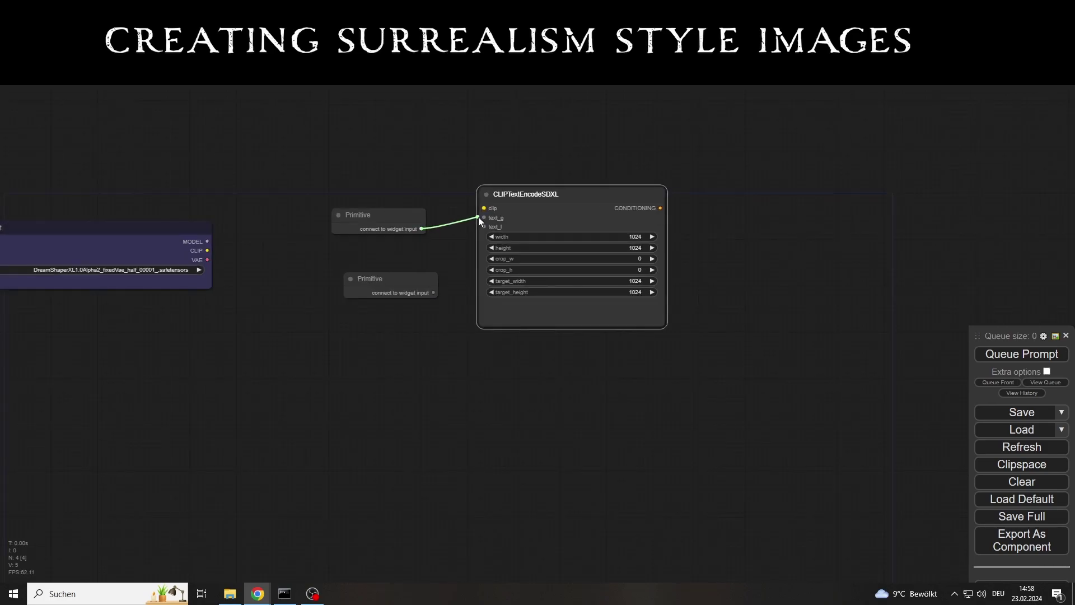
{"action": "left_click_drag", "start_coordinate": [480, 221], "coordinate": [483, 227]}
{"action": "left_click_drag", "start_coordinate": [402, 217], "coordinate": [389, 211]}
{"action": "left_click_drag", "start_coordinate": [409, 279], "coordinate": [388, 269]}
{"action": "left_click_drag", "start_coordinate": [547, 348], "coordinate": [507, 326]}
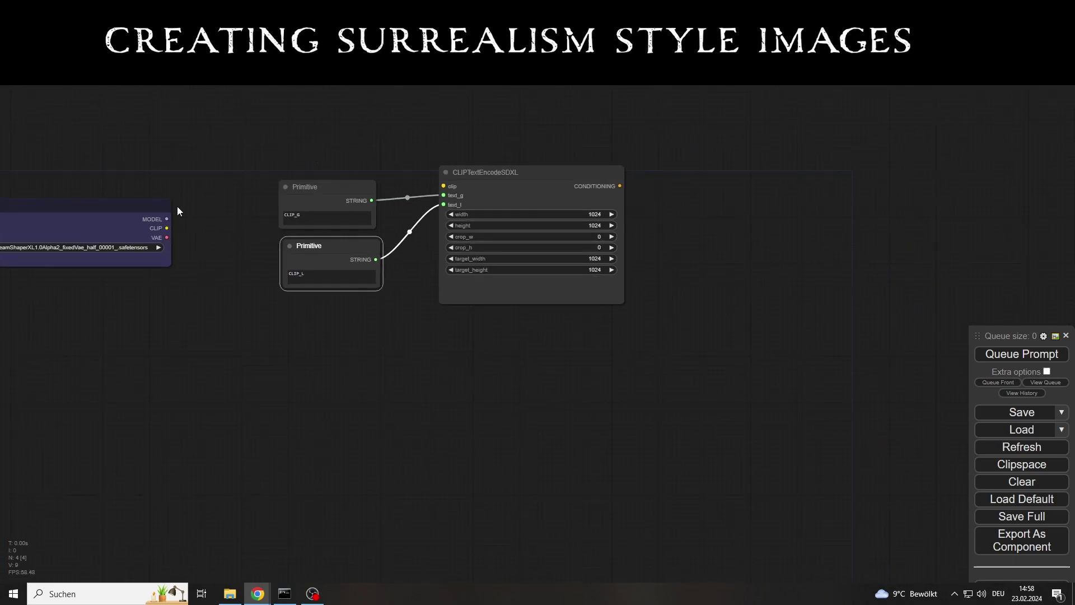
{"action": "left_click_drag", "start_coordinate": [166, 228], "coordinate": [444, 185]}
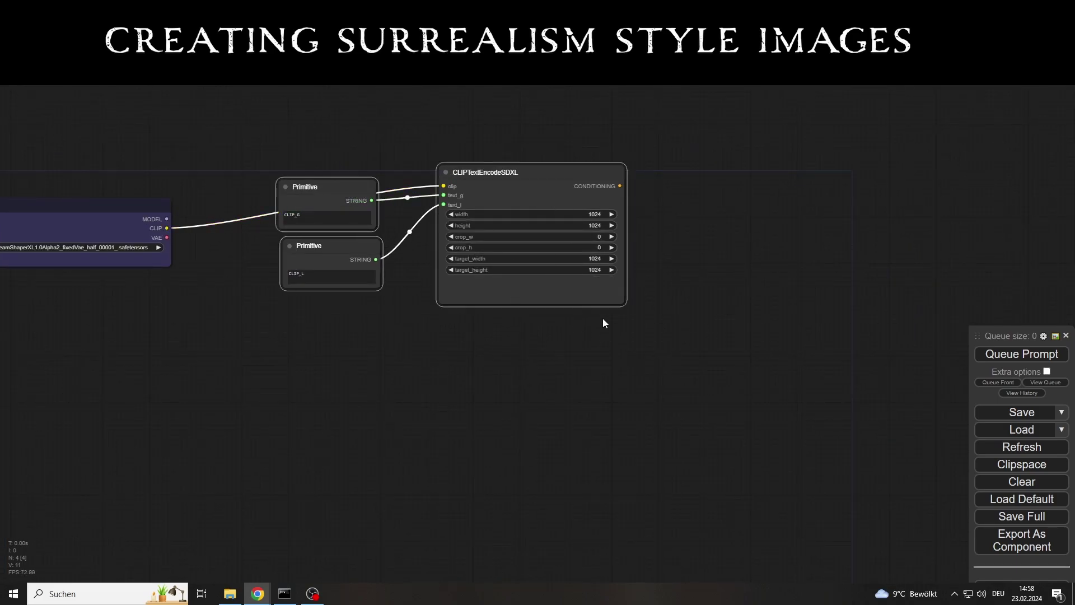
Duplicate the text encoder and its two Primitive nodes with their incoming links, and arrange the copies below the originals.
{"action": "key", "text": "ctrl+c"}
{"action": "left_click", "coordinate": [449, 342]}
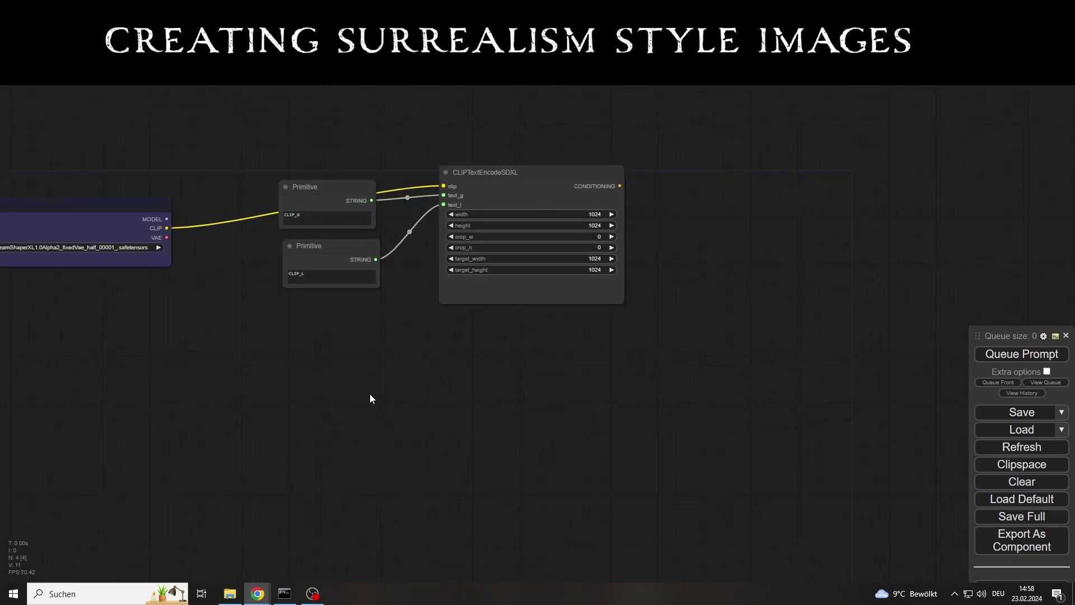
{"action": "key", "text": "ctrl+shift+v"}
{"action": "left_click_drag", "start_coordinate": [407, 399], "coordinate": [317, 349]}
{"action": "left_click_drag", "start_coordinate": [420, 472], "coordinate": [321, 433]}
{"action": "left_click_drag", "start_coordinate": [576, 401], "coordinate": [477, 351]}
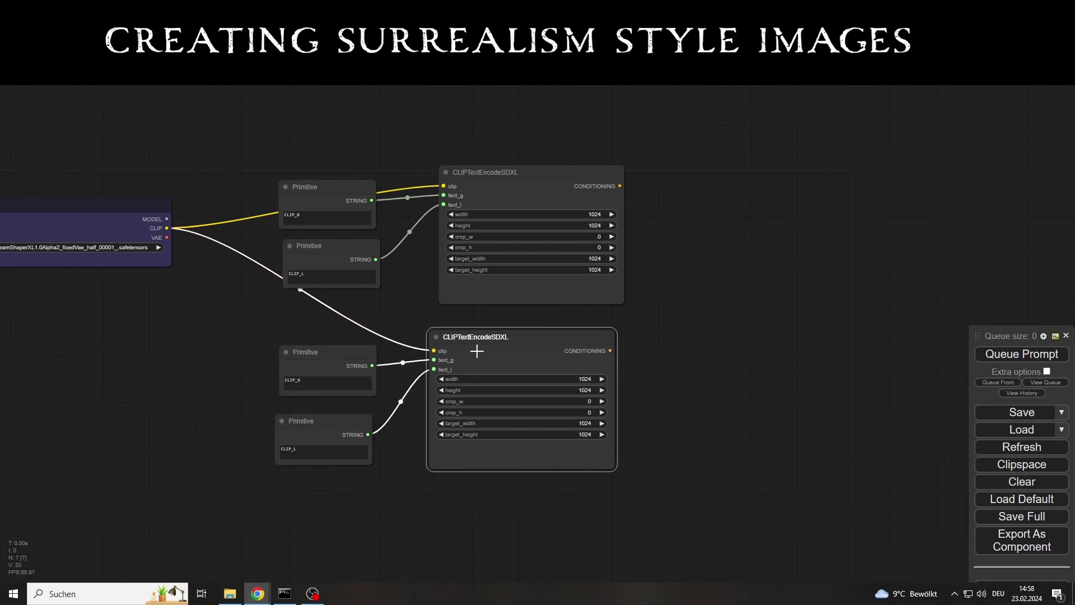
Colour the upper text encoder and its two Primitive nodes green.
{"action": "left_click", "coordinate": [511, 173]}
{"action": "left_click", "coordinate": [338, 187]}
{"action": "left_click", "coordinate": [340, 245], "text": "ctrl"}
{"action": "left_click", "coordinate": [493, 177], "text": "ctrl"}
{"action": "right_click", "coordinate": [494, 177]}
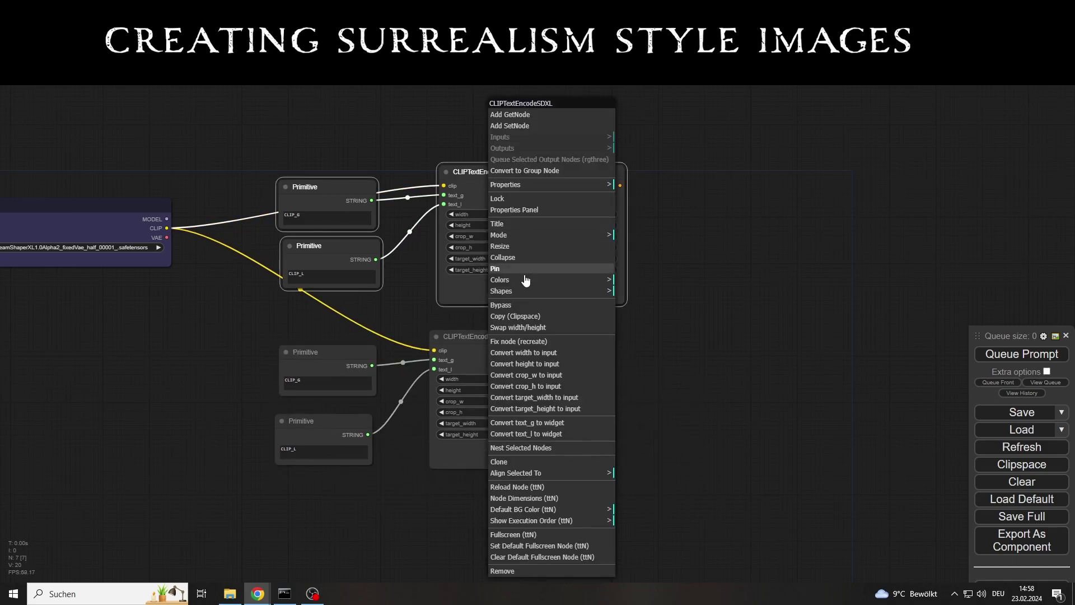
{"action": "left_click", "coordinate": [525, 278]}
{"action": "left_click", "coordinate": [646, 312]}
Colour the lower text encoder and its two Primitive nodes red.
{"action": "left_click", "coordinate": [325, 381]}
{"action": "left_click", "coordinate": [325, 425], "text": "shift"}
{"action": "left_click", "coordinate": [472, 342], "text": "shift"}
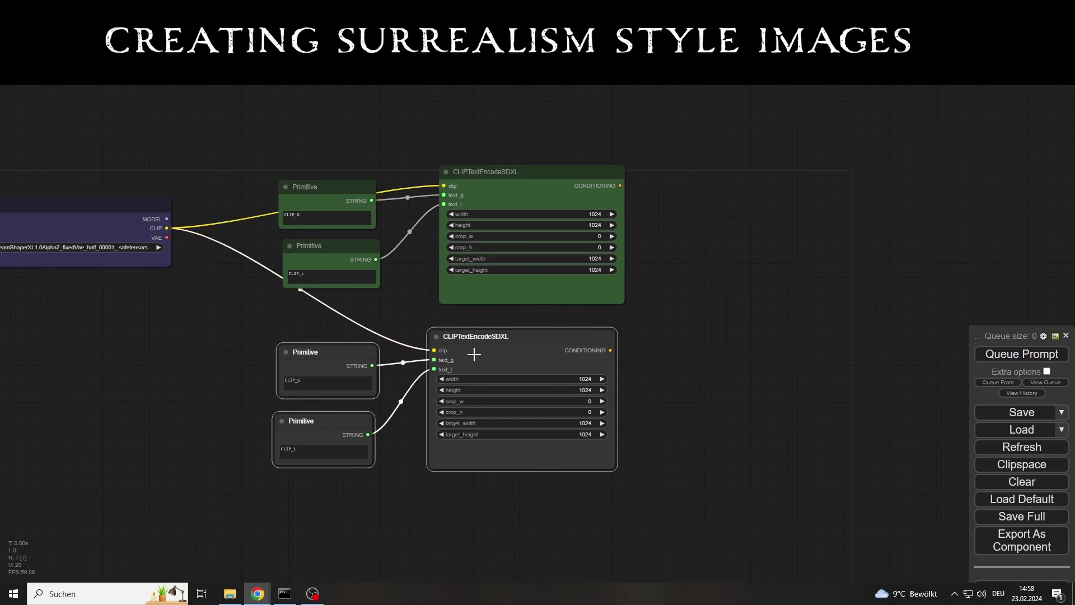
{"action": "right_click", "coordinate": [473, 349]}
{"action": "left_click", "coordinate": [503, 282]}
{"action": "left_click", "coordinate": [627, 293]}
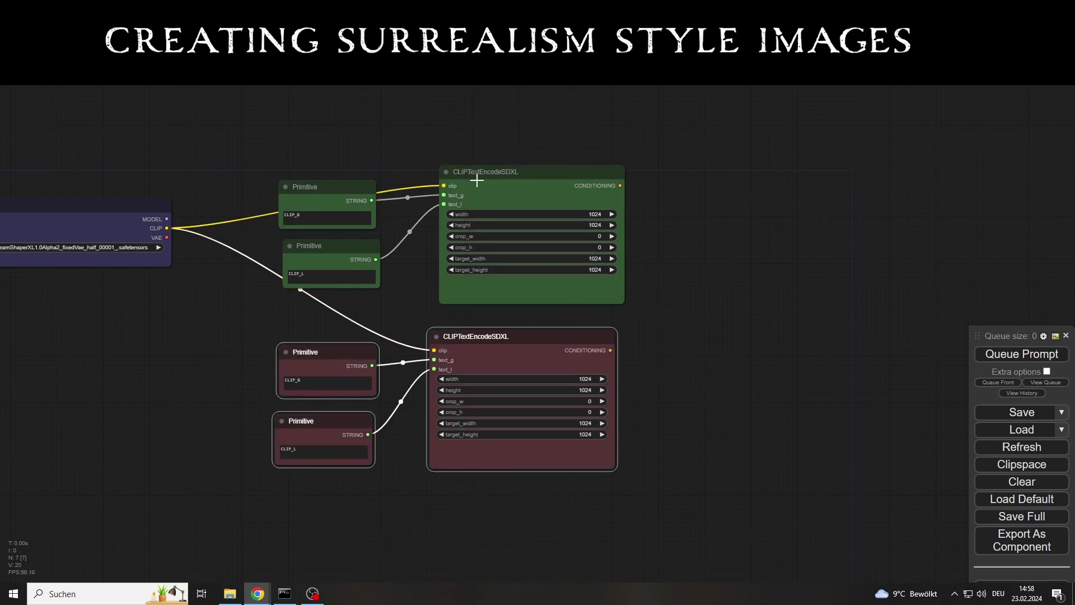
Title the green Primitive nodes "pormpts_text_g" and "prompts_text_l", and nudge the upper red Primitive node slightly left.
{"action": "right_click", "coordinate": [325, 183]}
{"action": "left_click", "coordinate": [410, 248]}
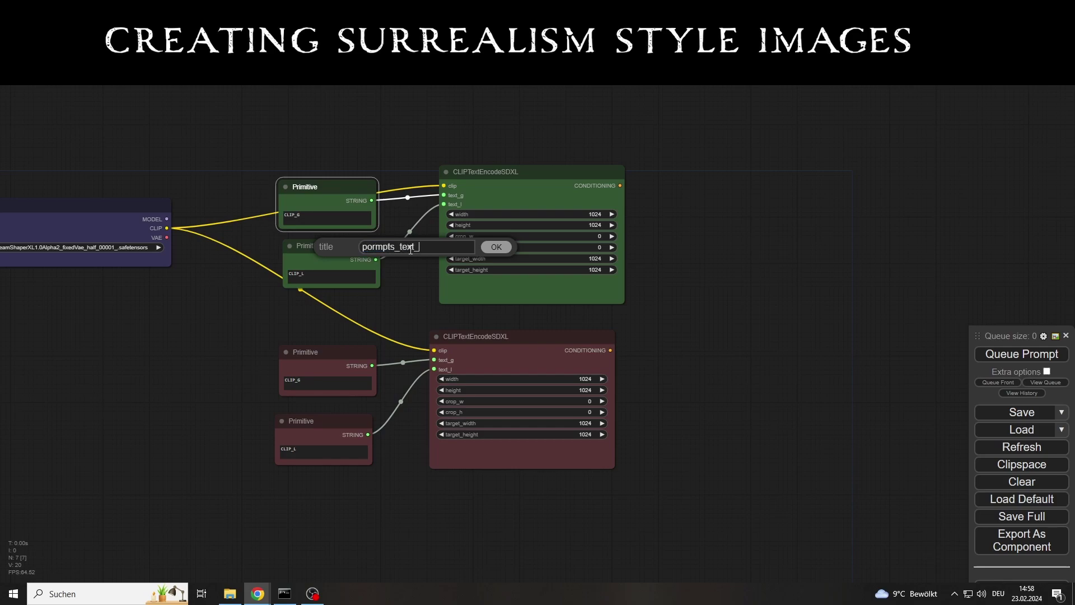
{"action": "key", "text": "Return"}
{"action": "right_click", "coordinate": [296, 245]}
{"action": "left_click", "coordinate": [336, 301]}
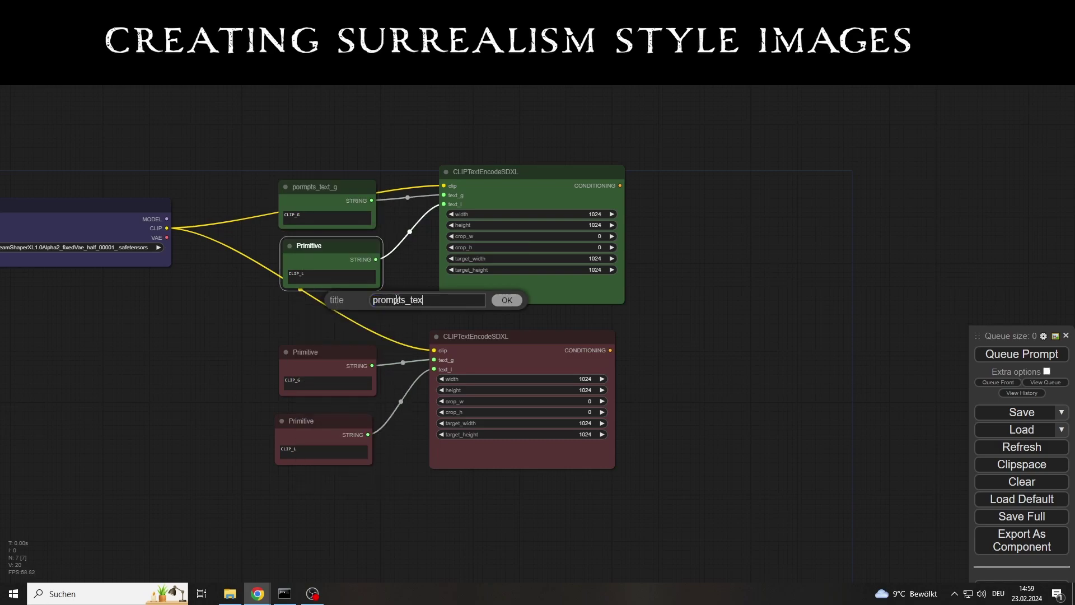
{"action": "key", "text": "Return"}
{"action": "left_click_drag", "start_coordinate": [347, 355], "coordinate": [336, 352]}
{"action": "left_click", "coordinate": [508, 206]}
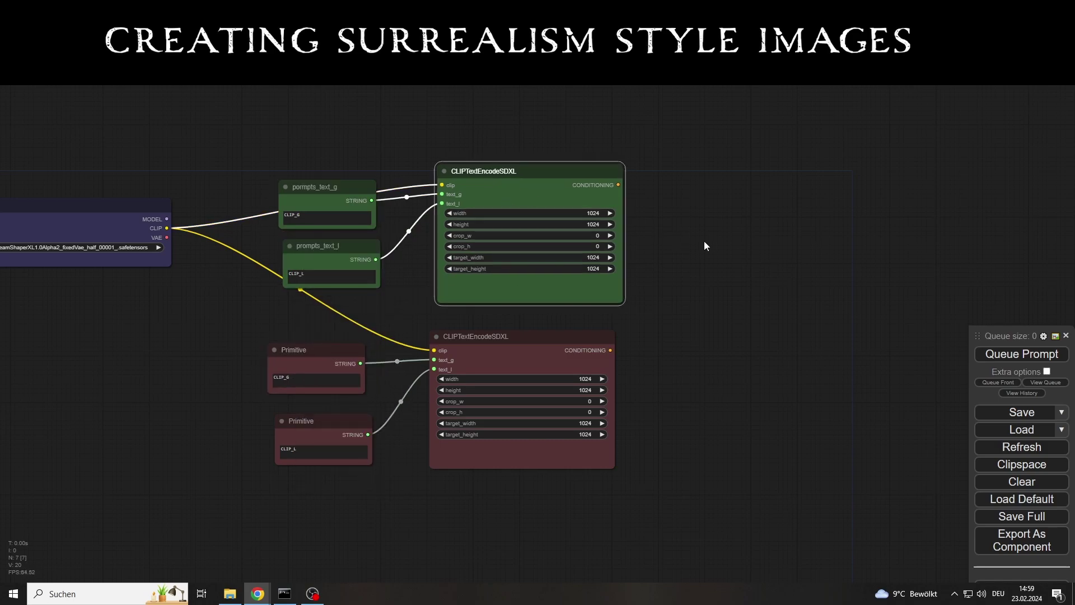
Add a KSampler (Advanced) node to the right of the text encoders.
{"action": "left_click_drag", "start_coordinate": [671, 205], "coordinate": [512, 213]}
{"action": "double_click", "coordinate": [577, 216]}
{"action": "type", "text": "ksamp"}
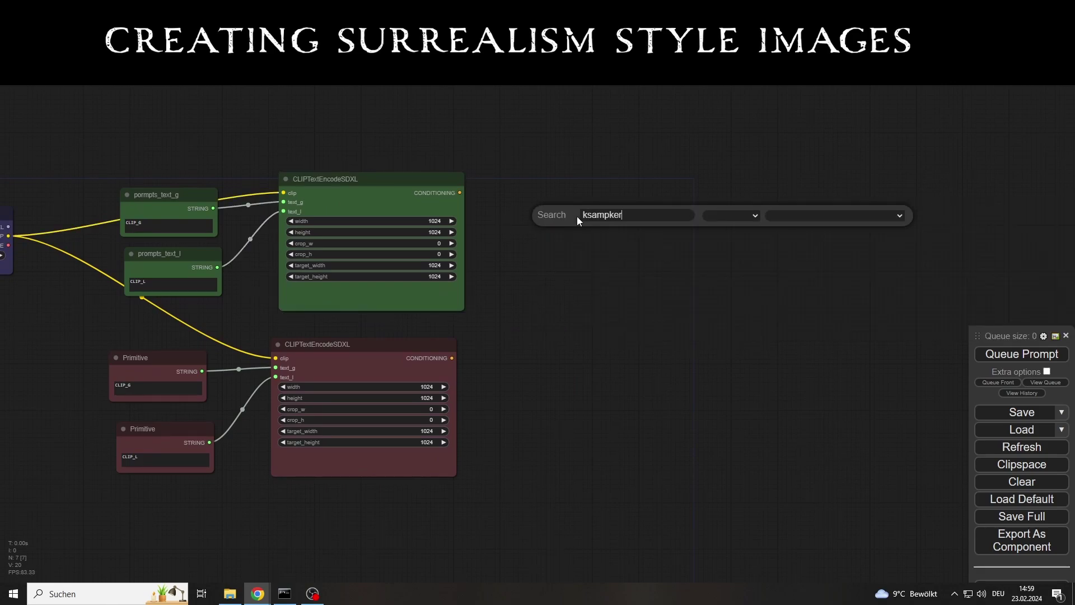
{"action": "key", "text": "Down"}
{"action": "key", "text": "Return"}
Connect the green encoder to the sampler's positive input and the red one to negative, and move the sampler closer.
{"action": "left_click_drag", "start_coordinate": [460, 193], "coordinate": [581, 232]}
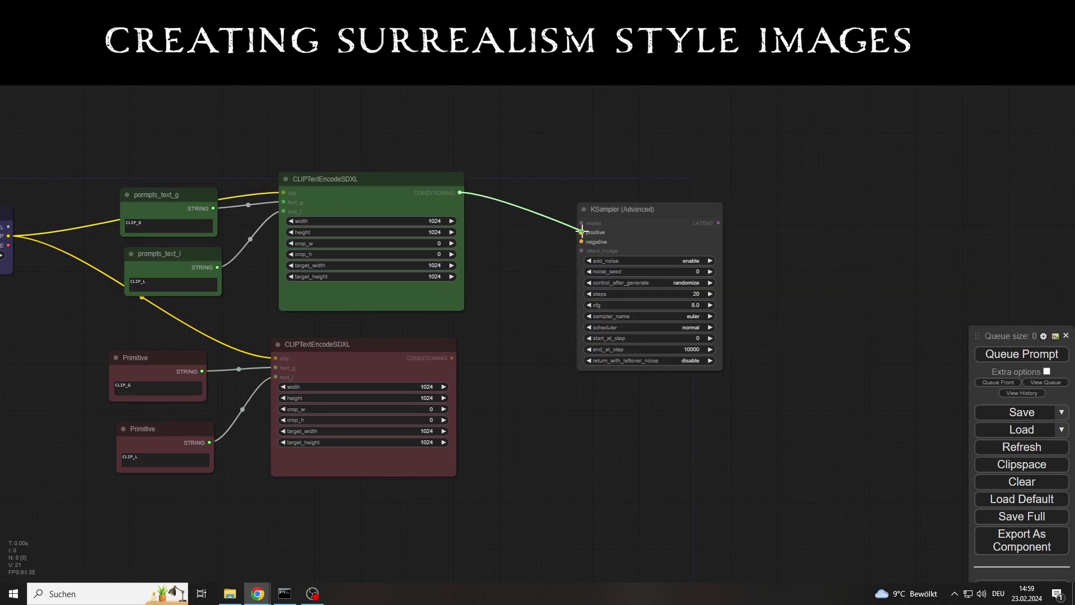
{"action": "left_click_drag", "start_coordinate": [451, 358], "coordinate": [582, 242]}
{"action": "left_click_drag", "start_coordinate": [842, 305], "coordinate": [729, 282]}
{"action": "left_click_drag", "start_coordinate": [546, 191], "coordinate": [472, 169]}
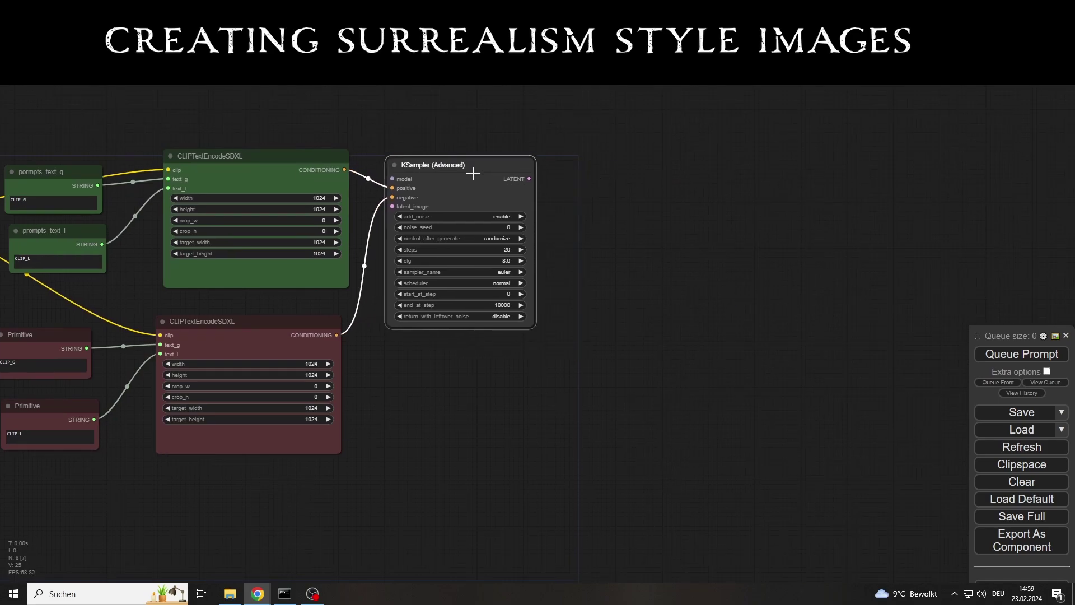
Add a VAE Decode node connected to the sampler's LATENT output.
{"action": "left_click_drag", "start_coordinate": [528, 355], "coordinate": [698, 362]}
{"action": "left_click_drag", "start_coordinate": [700, 185], "coordinate": [751, 187]}
{"action": "left_click", "coordinate": [769, 260]}
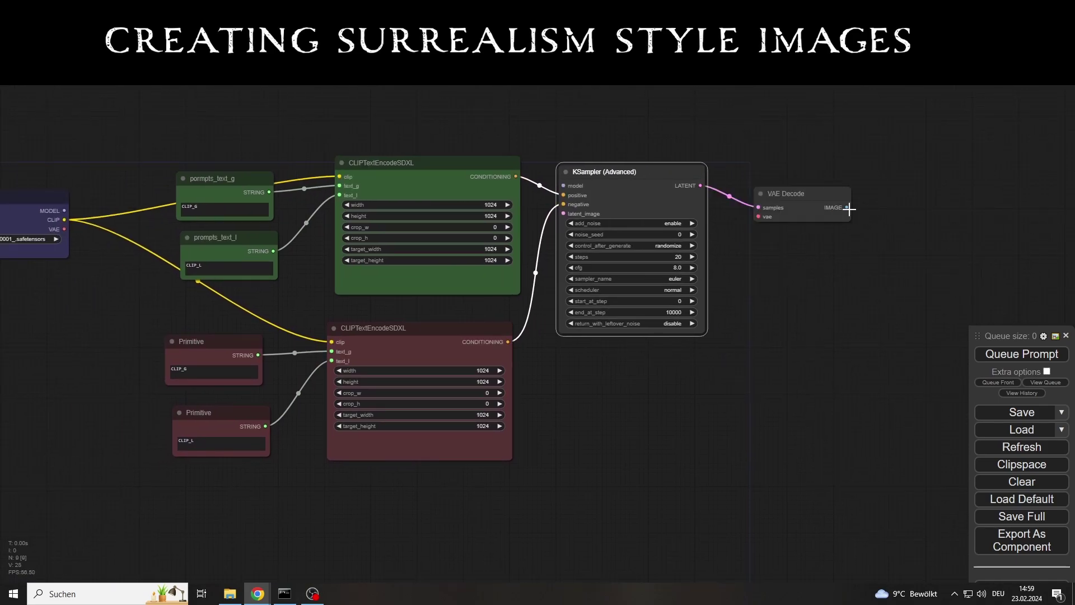
Add a Save Image node from the decoder's IMAGE output, enlarge it below the sampler and enter a filename prefix beginning "absolute_surrealism".
{"action": "left_click_drag", "start_coordinate": [847, 207], "coordinate": [655, 367]}
{"action": "left_click", "coordinate": [710, 514]}
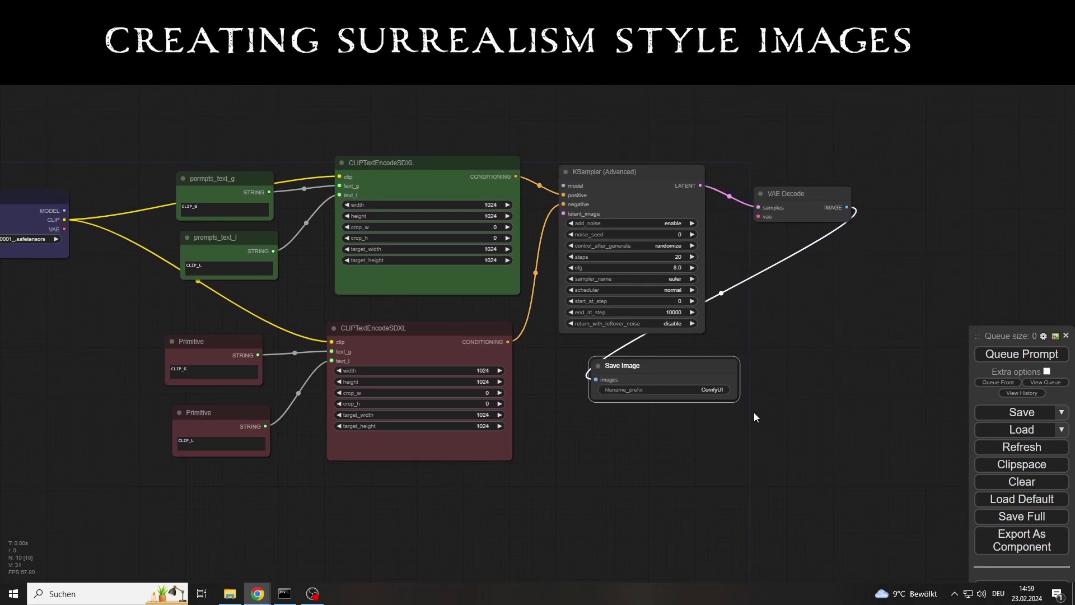
{"action": "left_click_drag", "start_coordinate": [735, 400], "coordinate": [892, 536]}
{"action": "left_click_drag", "start_coordinate": [748, 361], "coordinate": [714, 359]}
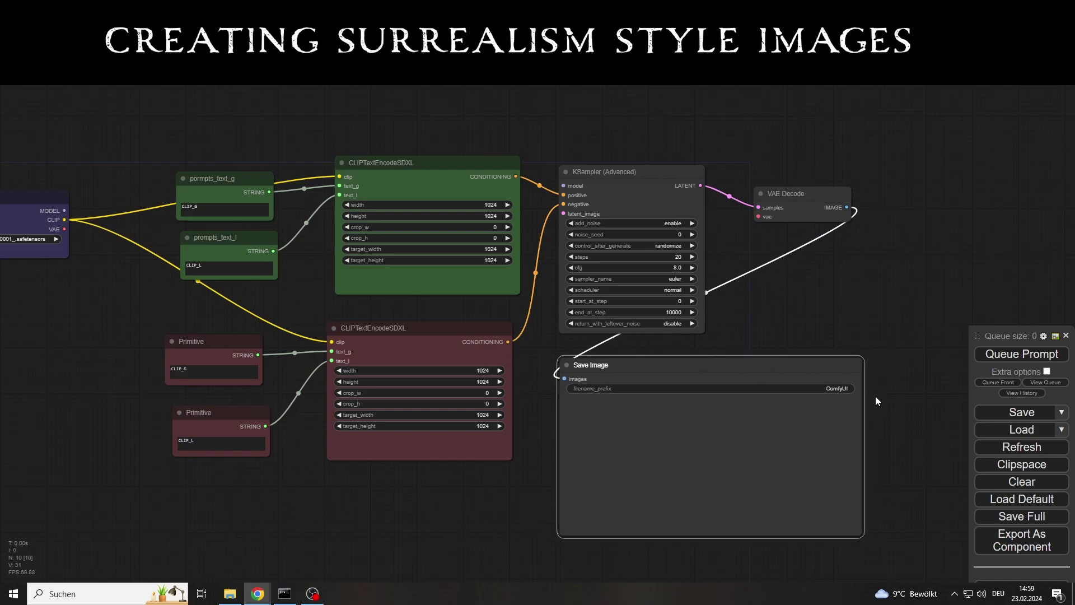
{"action": "left_click", "coordinate": [834, 389]}
{"action": "type", "text": "absolute_sur"}
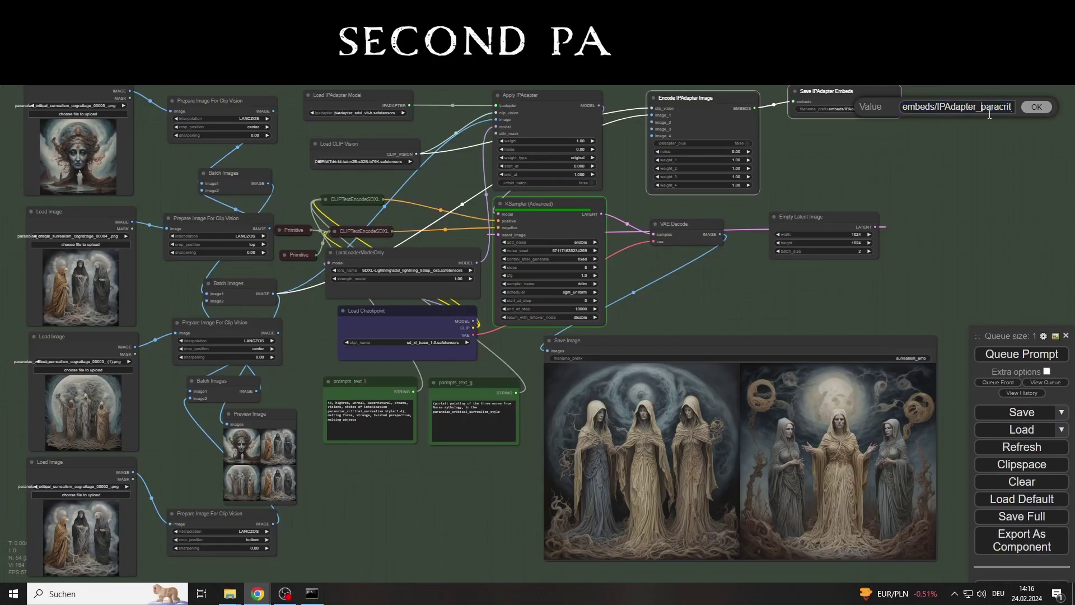
Load the IPAdapter model ip-adapter-plus_sdxl_vit-h.safetensors and queue the prompt.
{"action": "left_click", "coordinate": [361, 113]}
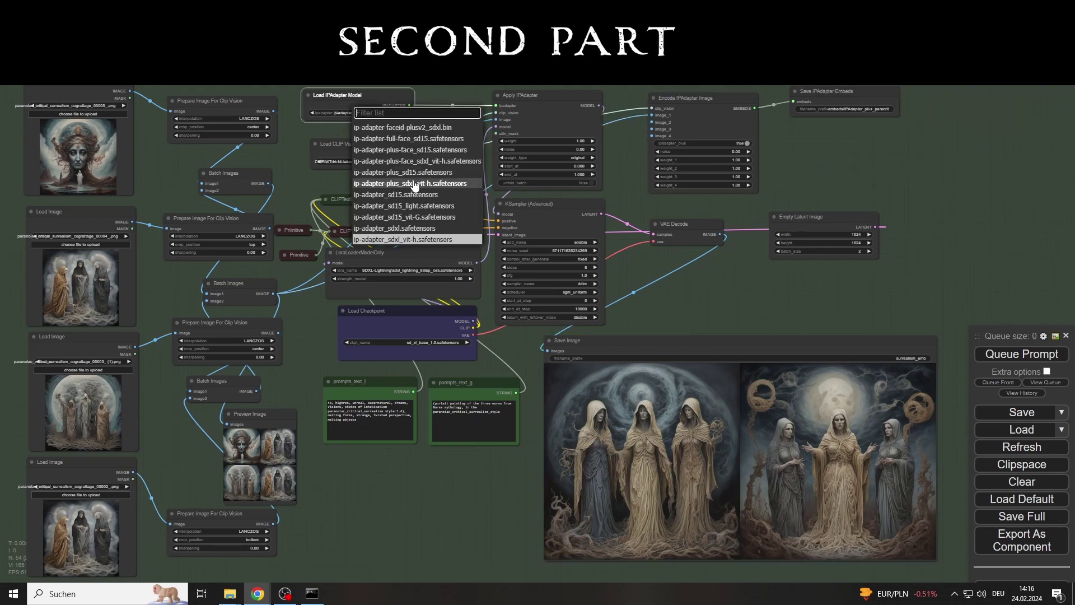
{"action": "left_click", "coordinate": [386, 183]}
{"action": "left_click", "coordinate": [1021, 354]}
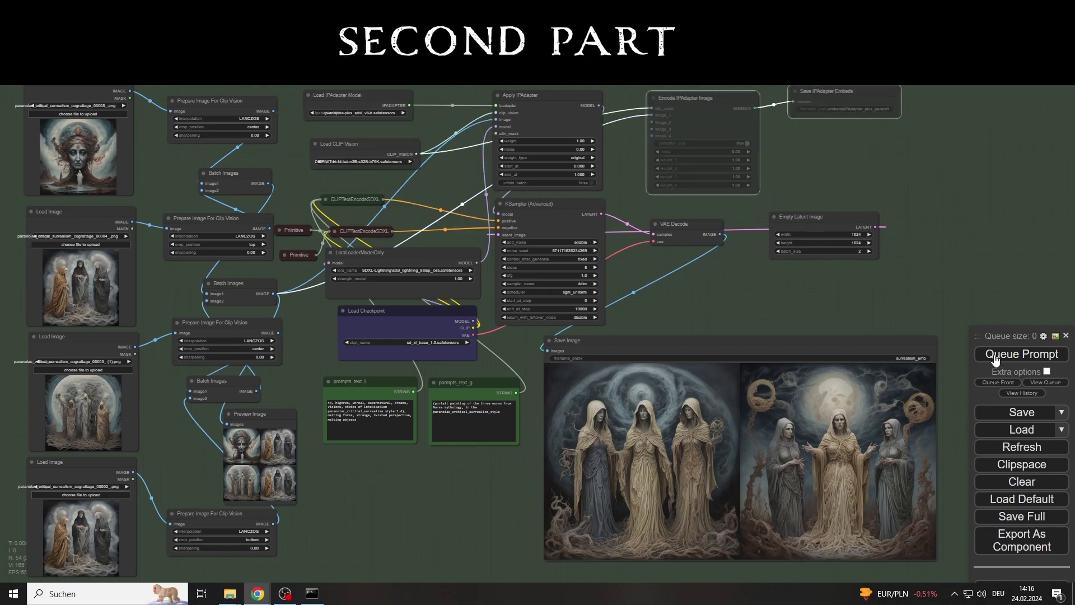
{"action": "mouse_move", "coordinate": [228, 592]}
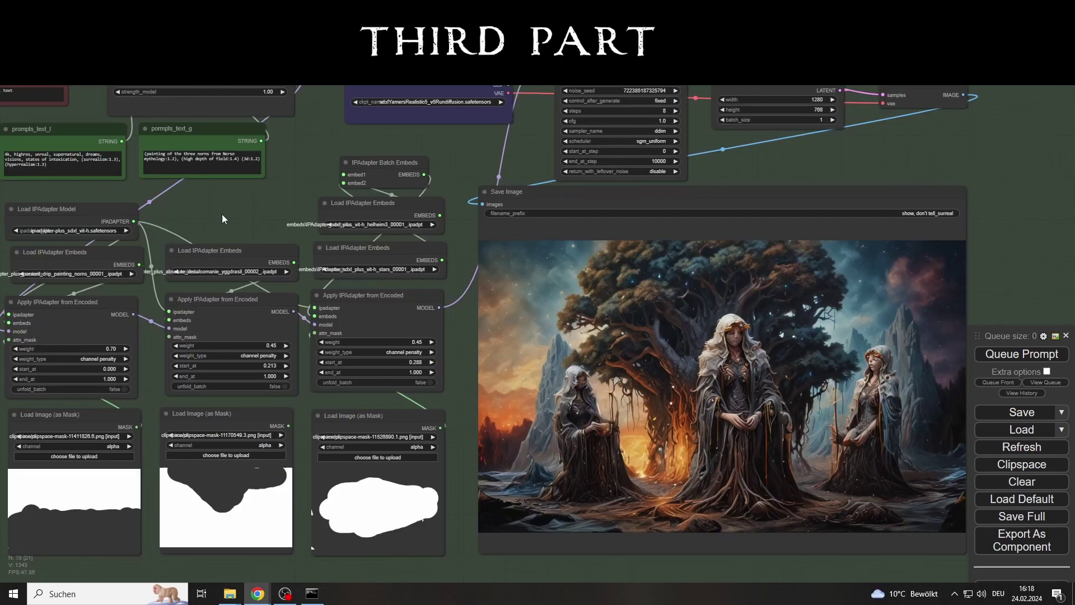
Select a different embeds file in the leftmost Load IPAdapter Embeds node and queue the prompt.
{"action": "left_click", "coordinate": [65, 273]}
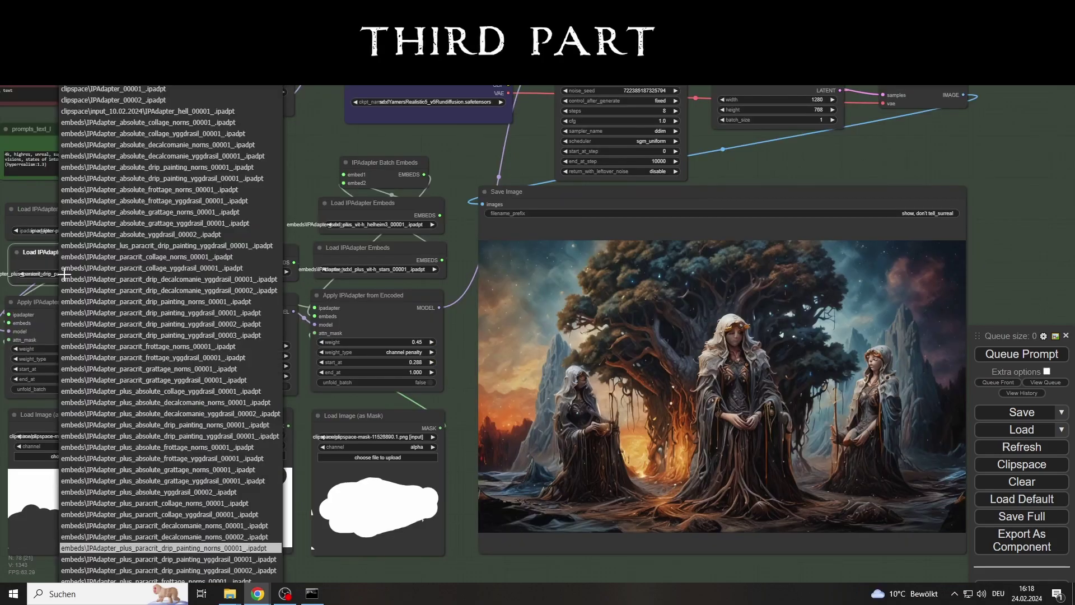
{"action": "scroll", "coordinate": [219, 559], "scroll_direction": "down", "scroll_amount": 5}
{"action": "left_click", "coordinate": [192, 567]}
{"action": "left_click", "coordinate": [1032, 359]}
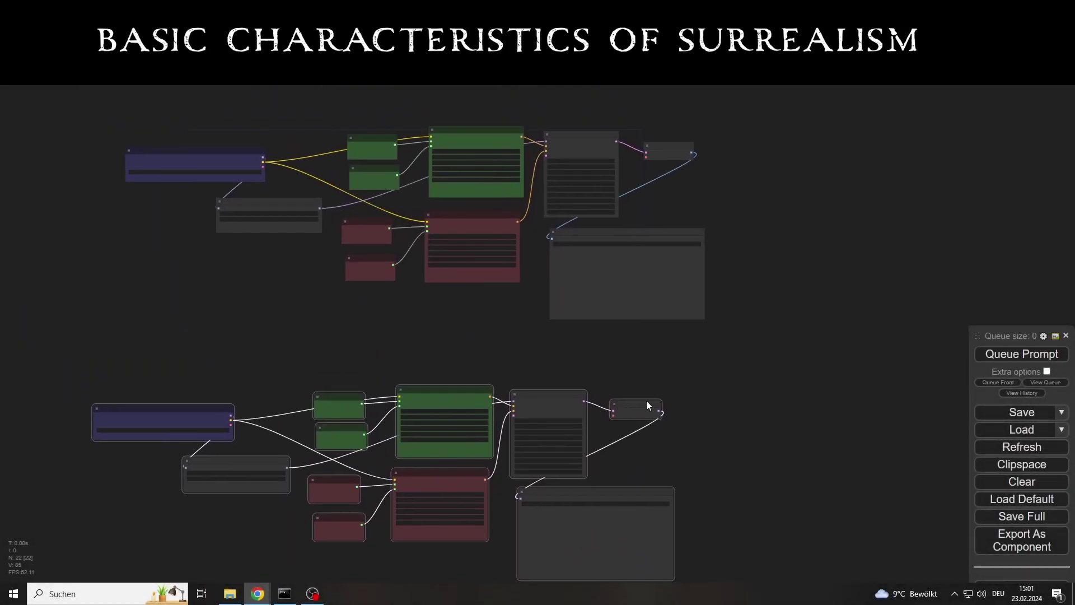
Rearrange the lower workflow copy's sampler, VAE Decode and Save Image nodes so that Save Image sits above the sampler.
{"action": "left_click_drag", "start_coordinate": [646, 401], "coordinate": [775, 503]}
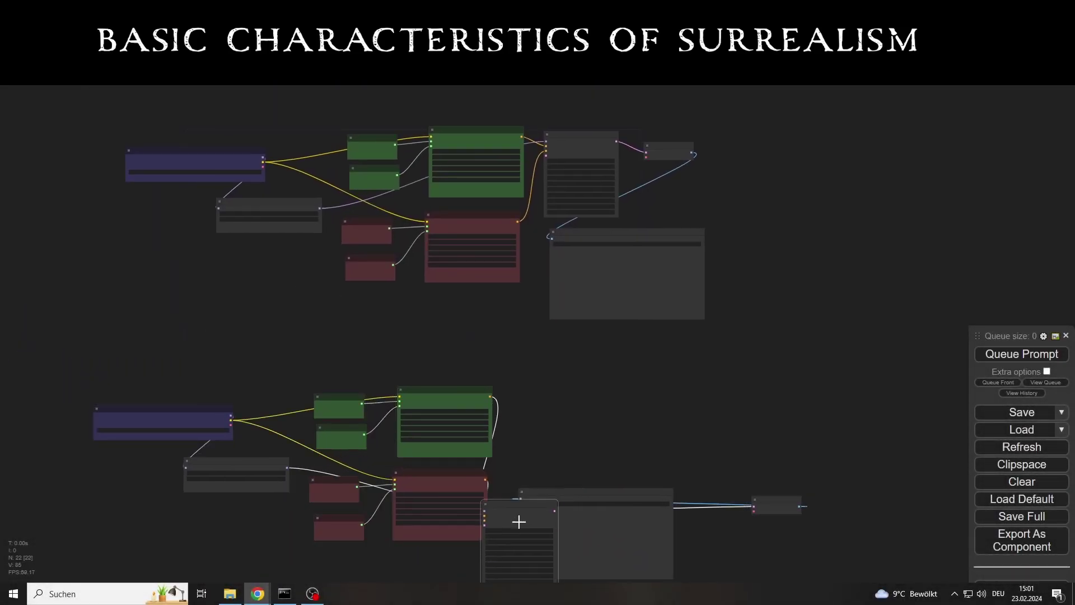
{"action": "left_click_drag", "start_coordinate": [515, 520], "coordinate": [589, 455]}
{"action": "left_click_drag", "start_coordinate": [777, 498], "coordinate": [673, 468]}
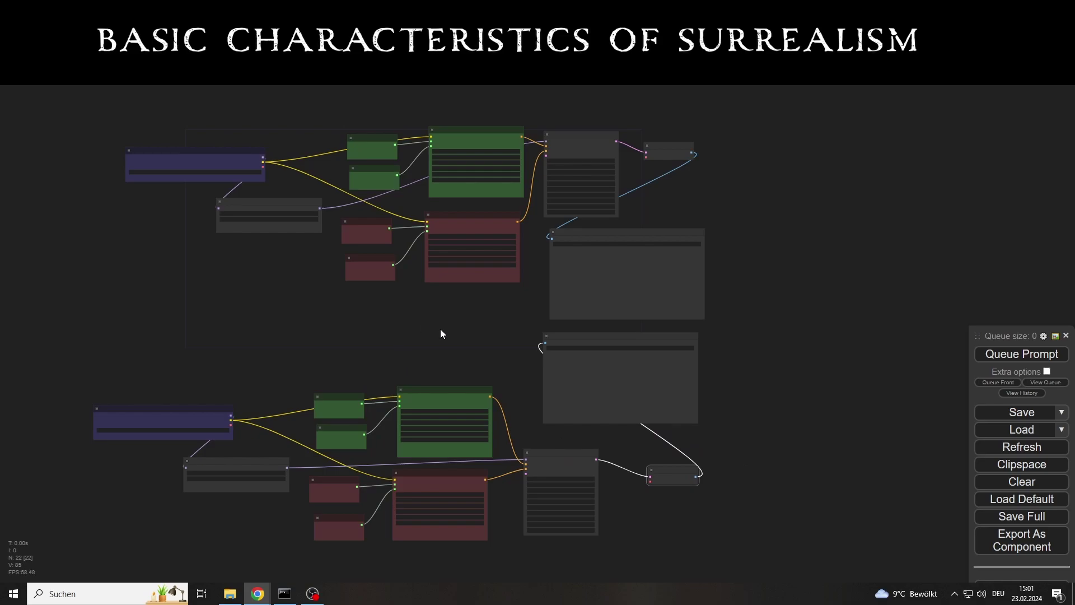
Select the whole lower workflow copy and shift it slightly into place under the original workflow.
{"action": "left_click_drag", "start_coordinate": [482, 333], "coordinate": [482, 316]}
{"action": "scroll", "coordinate": [482, 316], "scroll_direction": "up", "scroll_amount": 1}
{"action": "left_click_drag", "start_coordinate": [123, 340], "coordinate": [779, 558]}
{"action": "left_click_drag", "start_coordinate": [610, 322], "coordinate": [619, 321]}
{"action": "left_click", "coordinate": [465, 288]}
Move the Load Checkpoint nodes of both workflows together, one above the other, in the space between the workflows.
{"action": "left_click_drag", "start_coordinate": [168, 403], "coordinate": [243, 323]}
{"action": "left_click_drag", "start_coordinate": [203, 123], "coordinate": [251, 255]}
{"action": "left_click_drag", "start_coordinate": [448, 285], "coordinate": [360, 268]}
{"action": "mouse_move", "coordinate": [382, 365]}
{"action": "left_mouse_down"}
{"action": "mouse_move", "coordinate": [408, 321]}
{"action": "mouse_move", "coordinate": [378, 373]}
{"action": "left_mouse_up"}
Gather the green prompt nodes of both workflows in two adjacent rows between the upper and lower text encoders.
{"action": "left_click_drag", "start_coordinate": [261, 370], "coordinate": [392, 299]}
{"action": "left_click_drag", "start_coordinate": [256, 401], "coordinate": [307, 310]}
{"action": "left_click_drag", "start_coordinate": [277, 95], "coordinate": [373, 267]}
{"action": "left_click_drag", "start_coordinate": [275, 128], "coordinate": [305, 273]}
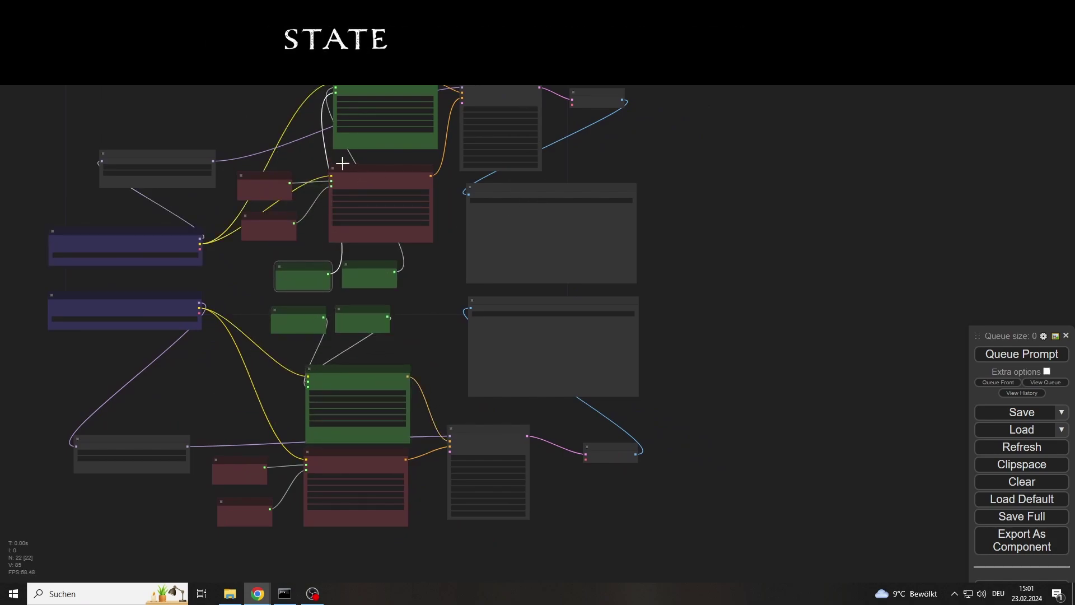
Set the width and height of the upper workflow's green text encoder to 4096.
{"action": "scroll", "coordinate": [409, 95], "scroll_direction": "up", "scroll_amount": 6}
{"action": "left_click", "coordinate": [431, 104]}
{"action": "type", "text": "40"}
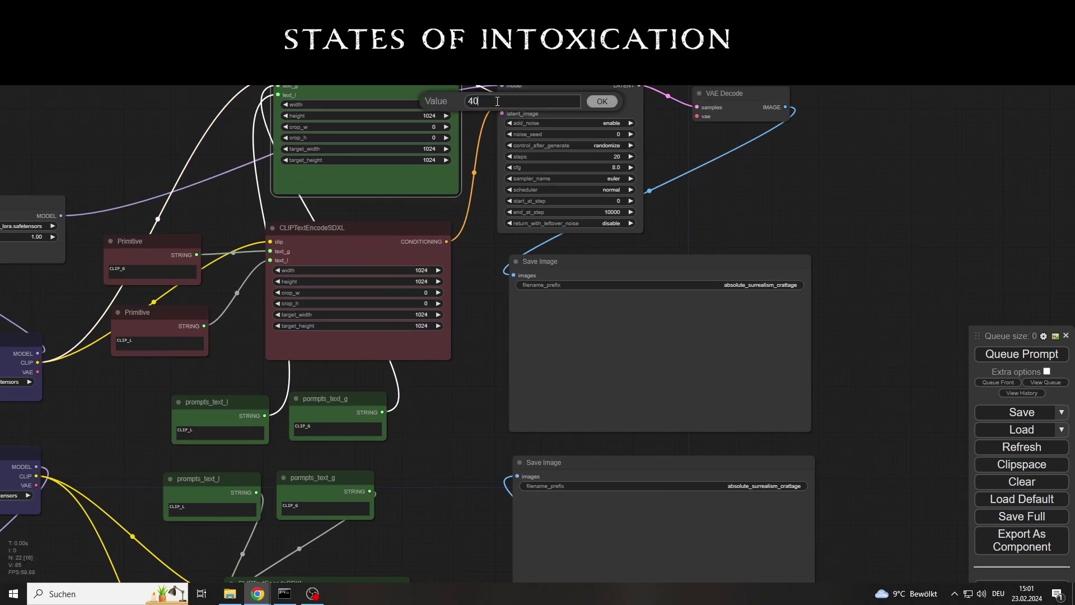
{"action": "type", "text": "96"}
{"action": "key", "text": "Return"}
{"action": "left_click", "coordinate": [420, 115]}
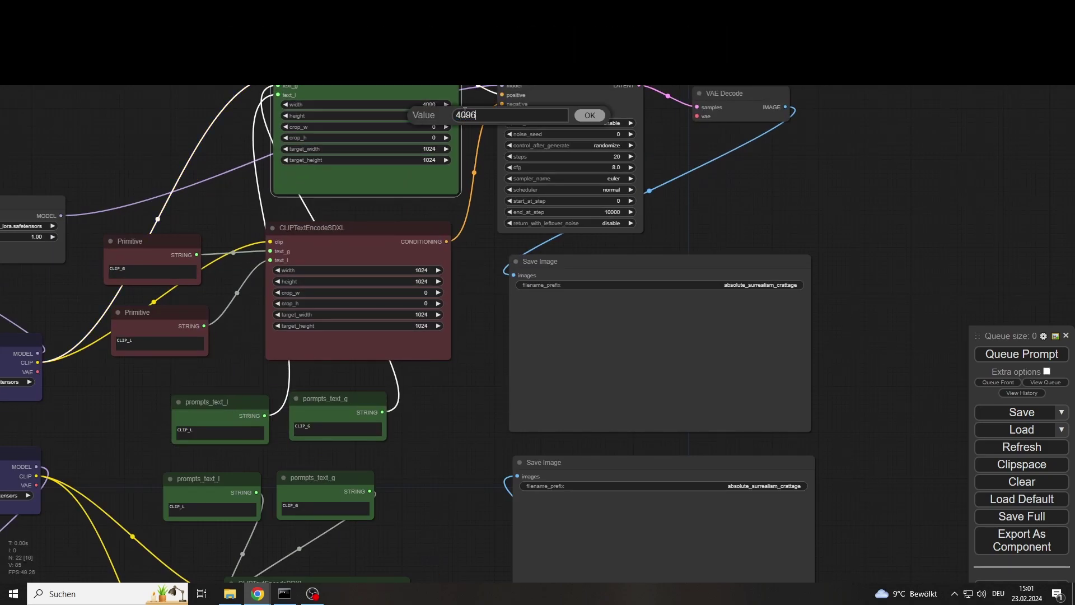
{"action": "left_click", "coordinate": [589, 115]}
Set the width and height of the upper workflow's red text encoder to 4096.
{"action": "left_click", "coordinate": [420, 271]}
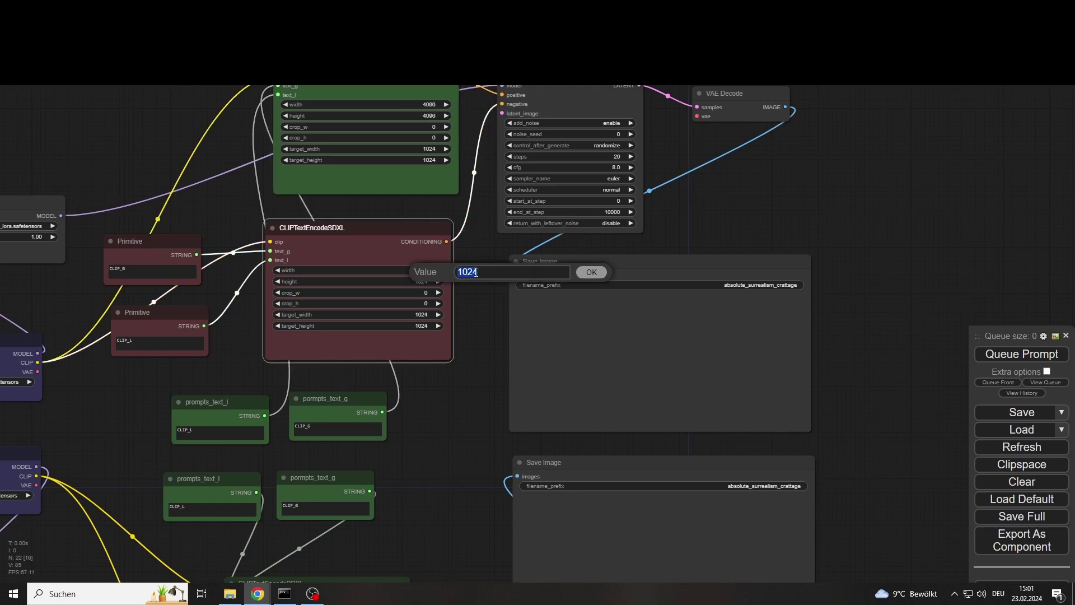
{"action": "type", "text": "4096"}
{"action": "key", "text": "Return"}
{"action": "left_click", "coordinate": [422, 282]}
{"action": "key", "text": "Return"}
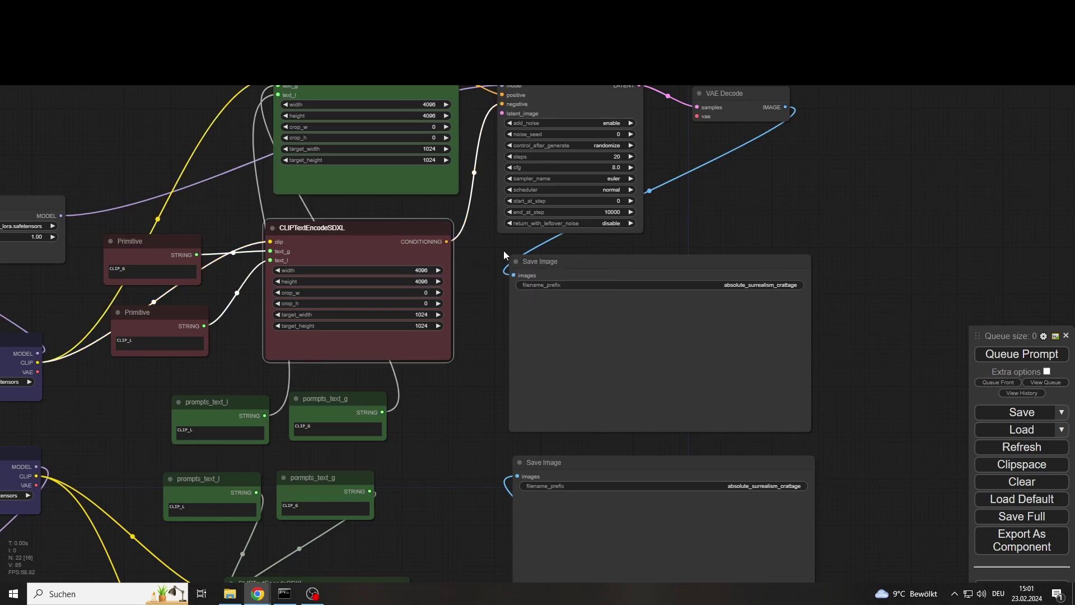
Add an Empty Latent Image node feeding the upper KSampler's latent_image input and set its width and height to 1024.
{"action": "scroll", "coordinate": [498, 263], "scroll_direction": "down", "scroll_amount": 2}
{"action": "left_click_drag", "start_coordinate": [500, 152], "coordinate": [680, 198]}
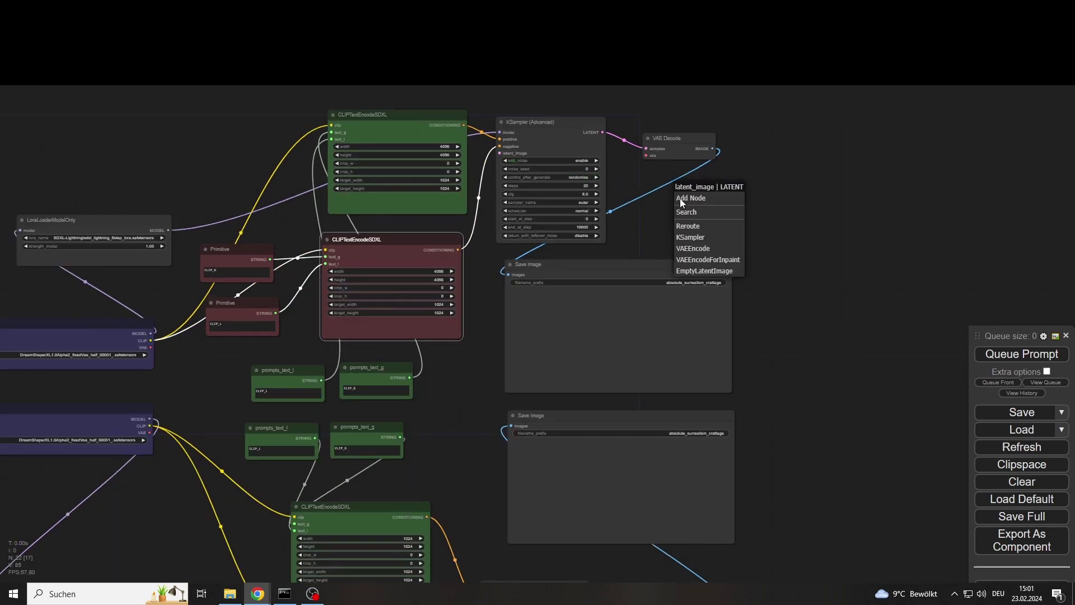
{"action": "left_click", "coordinate": [705, 271]}
{"action": "scroll", "coordinate": [725, 211], "scroll_direction": "up", "scroll_amount": 3}
{"action": "left_click", "coordinate": [775, 215]}
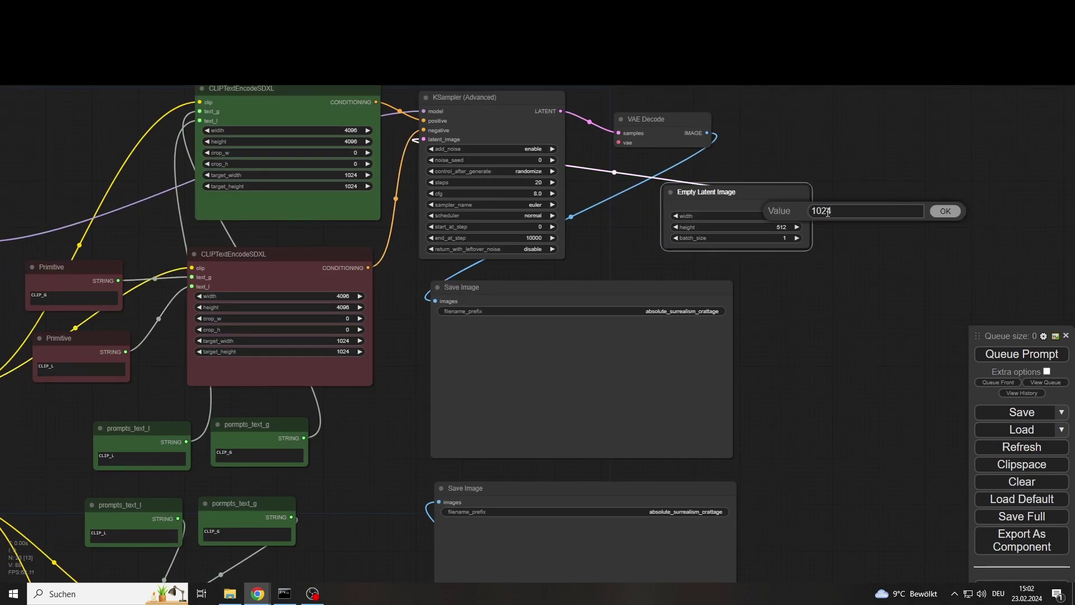
{"action": "left_click", "coordinate": [945, 210]}
{"action": "left_click", "coordinate": [787, 227]}
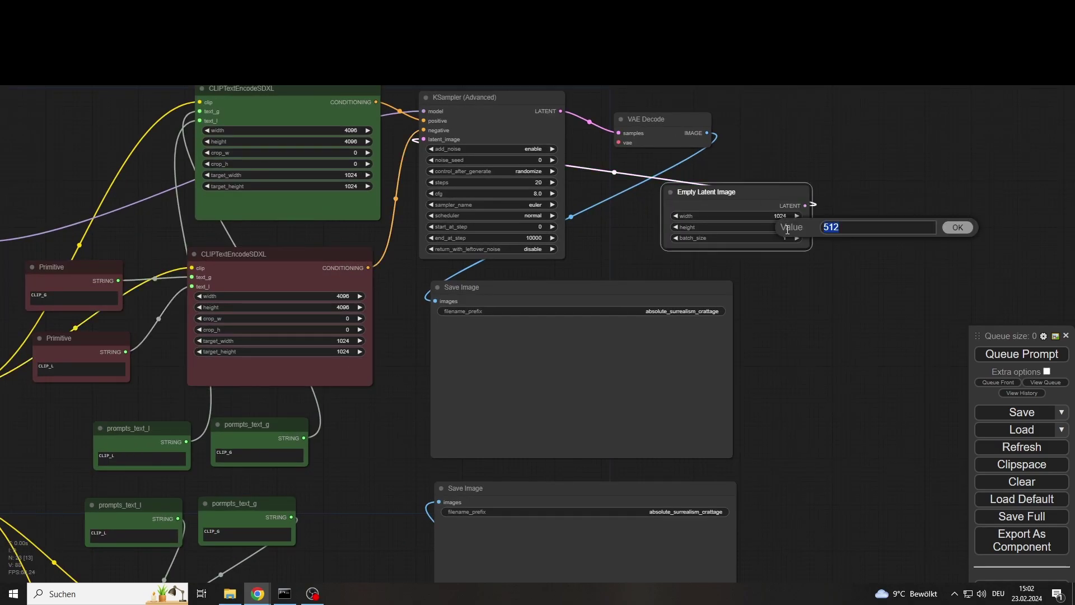
{"action": "left_click", "coordinate": [957, 227]}
Duplicate the Empty Latent Image node, place it above the lower VAE Decode and connect it to the lower KSampler's latent_image input.
{"action": "left_click_drag", "start_coordinate": [957, 227], "coordinate": [944, 139]}
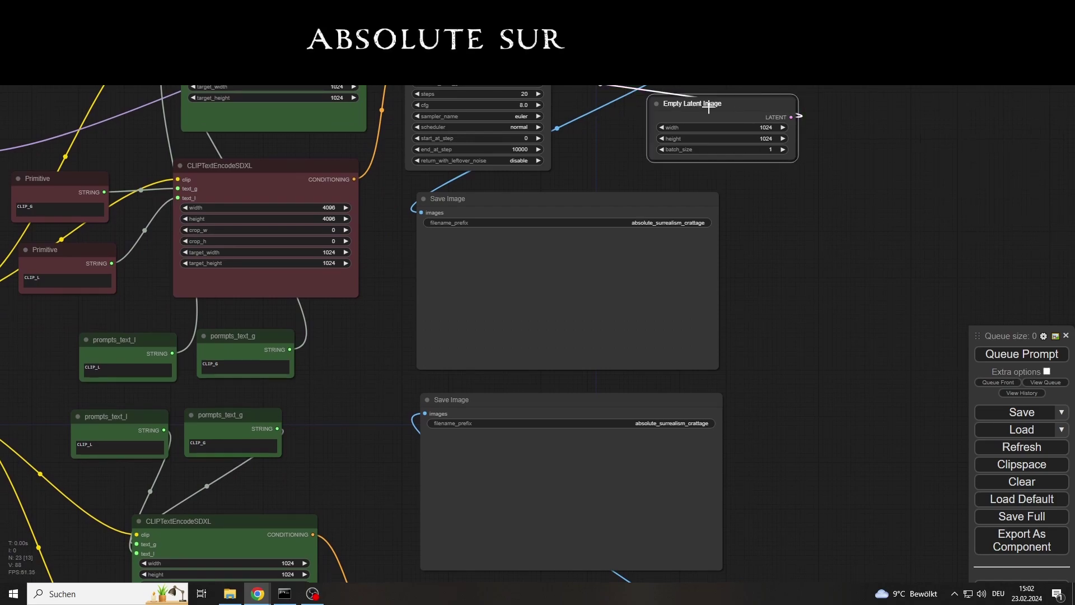
{"action": "left_click_drag", "start_coordinate": [709, 108], "coordinate": [812, 297]}
{"action": "scroll", "coordinate": [312, 422], "scroll_direction": "down", "scroll_amount": 2}
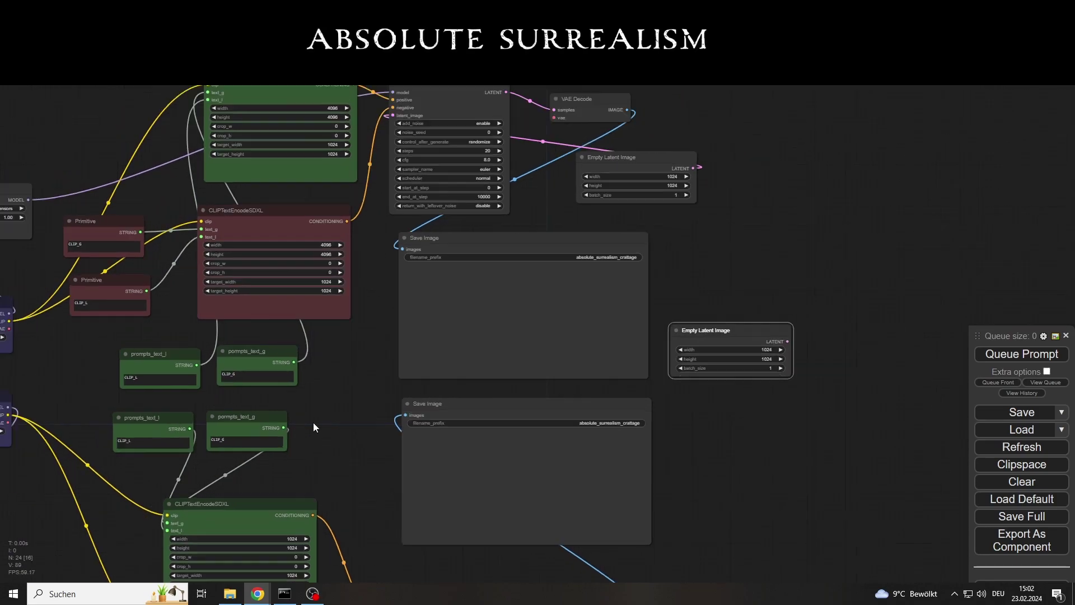
{"action": "left_click_drag", "start_coordinate": [312, 422], "coordinate": [415, 364]}
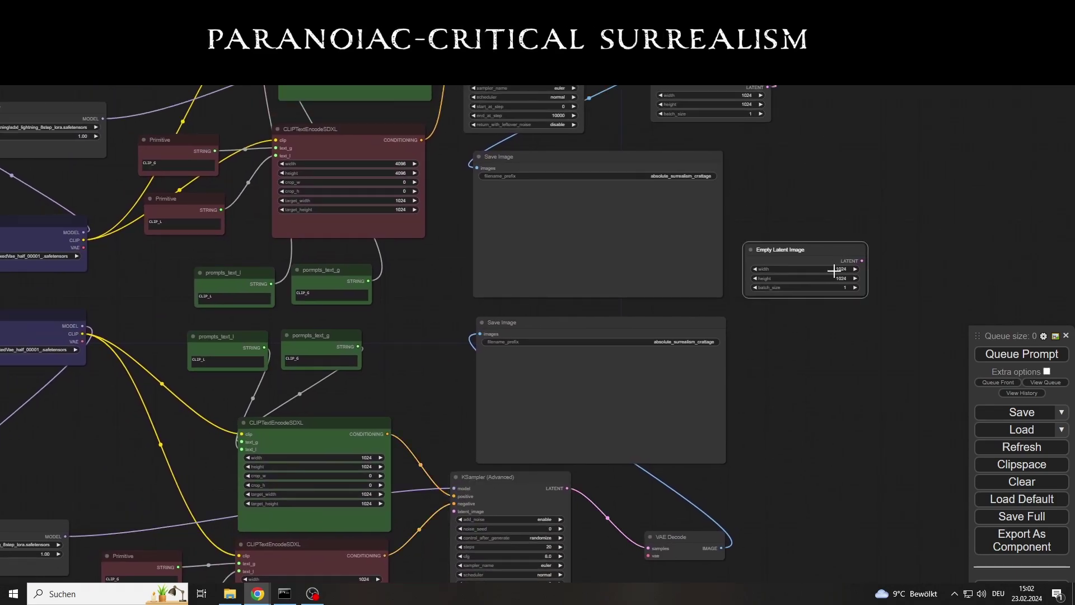
{"action": "left_click_drag", "start_coordinate": [797, 256], "coordinate": [676, 484]}
{"action": "left_click_drag", "start_coordinate": [687, 544], "coordinate": [690, 558]}
{"action": "left_click_drag", "start_coordinate": [776, 527], "coordinate": [784, 443]}
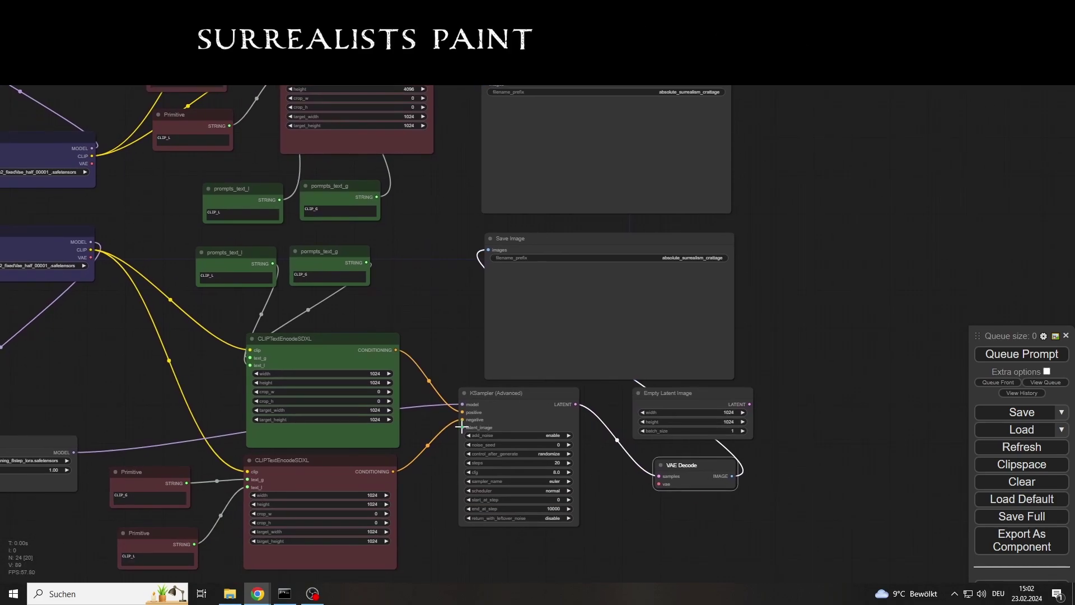
{"action": "left_click_drag", "start_coordinate": [462, 427], "coordinate": [673, 402]}
Nudge the green prompt nodes and Load Checkpoint nodes between the two workflows into closer alignment.
{"action": "left_click_drag", "start_coordinate": [453, 263], "coordinate": [495, 331]}
{"action": "scroll", "coordinate": [494, 329], "scroll_direction": "down", "scroll_amount": 1}
{"action": "left_click_drag", "start_coordinate": [466, 296], "coordinate": [492, 316]}
{"action": "left_click_drag", "start_coordinate": [423, 278], "coordinate": [433, 280]}
{"action": "left_click_drag", "start_coordinate": [408, 340], "coordinate": [431, 338]}
{"action": "left_click_drag", "start_coordinate": [341, 336], "coordinate": [353, 335]}
{"action": "left_click_drag", "start_coordinate": [281, 158], "coordinate": [283, 158]}
{"action": "left_click_drag", "start_coordinate": [146, 237], "coordinate": [175, 229]}
{"action": "left_click_drag", "start_coordinate": [145, 332], "coordinate": [185, 338]}
{"action": "left_click_drag", "start_coordinate": [283, 476], "coordinate": [258, 462]}
{"action": "scroll", "coordinate": [484, 293], "scroll_direction": "down", "scroll_amount": 4}
Create a group titled surrealism_img_prep and enlarge it to enclose both workflows.
{"action": "right_click", "coordinate": [48, 88]}
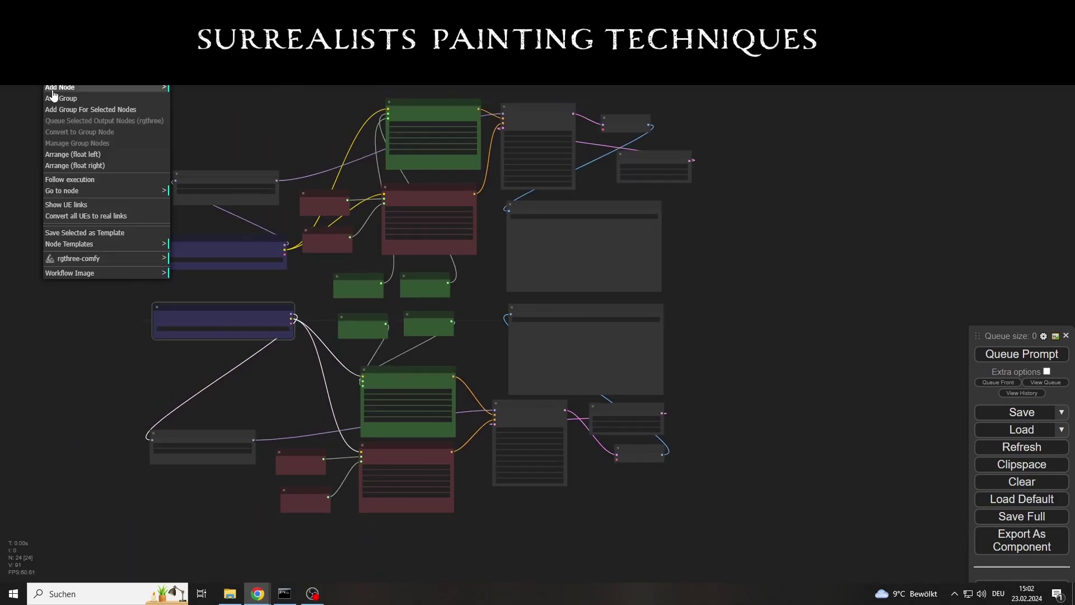
{"action": "left_click", "coordinate": [58, 95]}
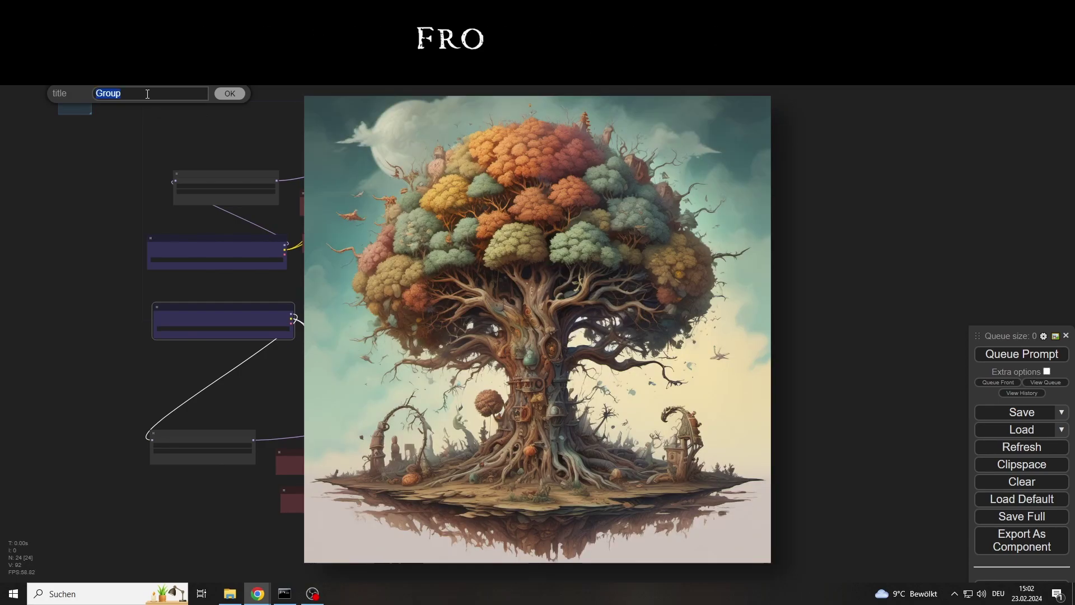
{"action": "type", "text": "surrealism_"}
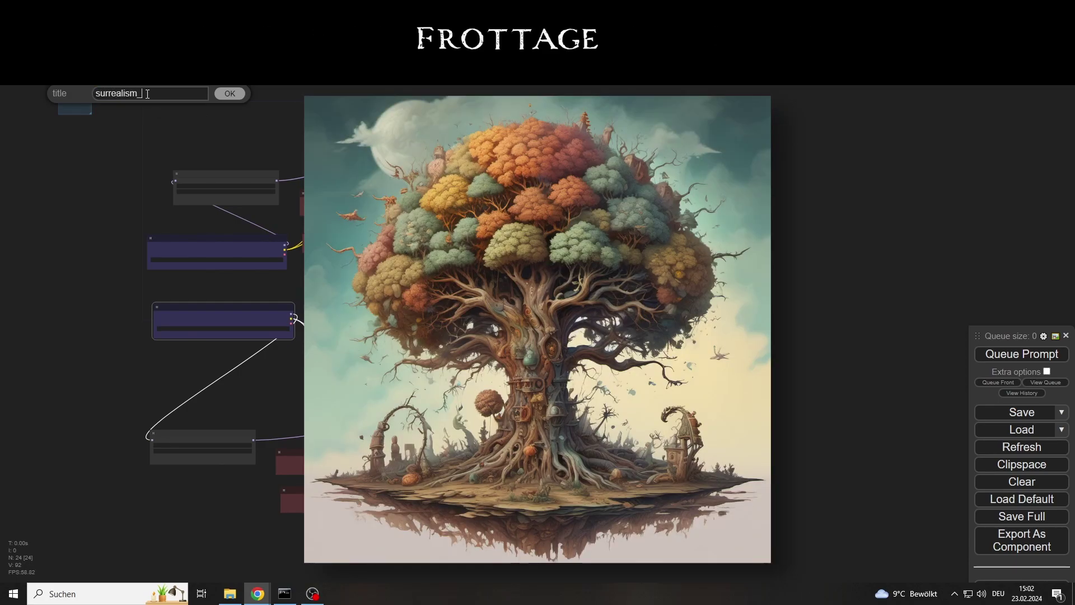
{"action": "type", "text": "ind"}
{"action": "type", "text": "_prep"}
{"action": "key", "text": "Return"}
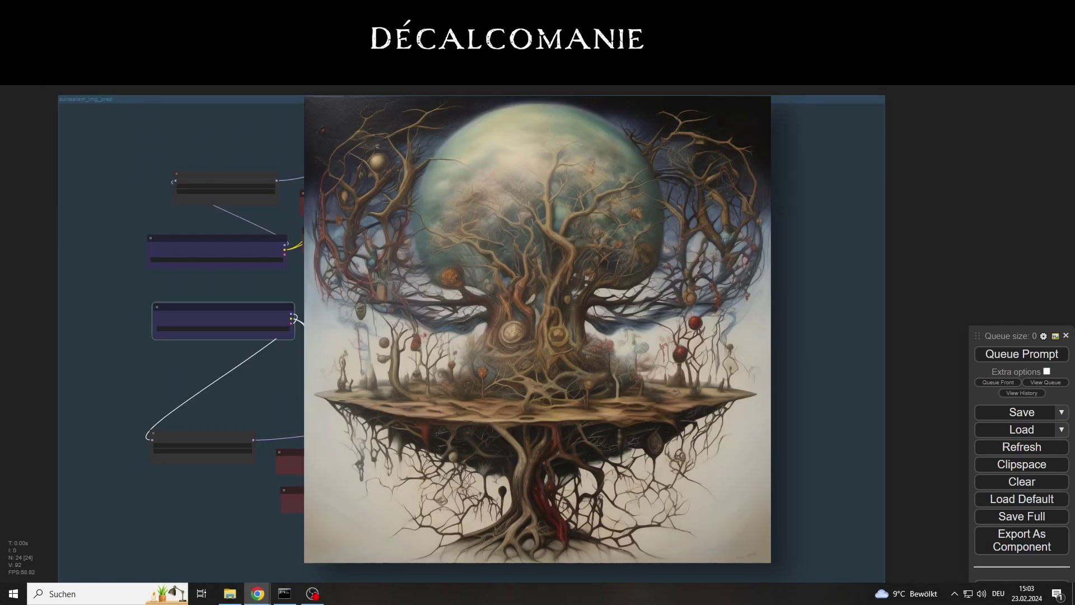
Change the colour of the group around both workflows to green.
{"action": "left_click", "coordinate": [358, 235]}
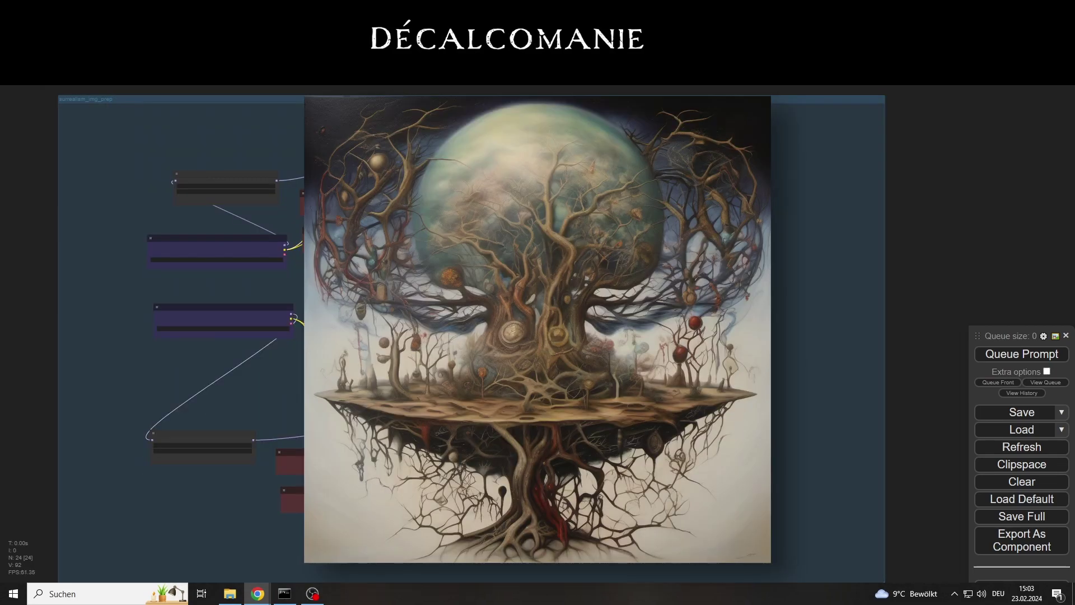
{"action": "right_click", "coordinate": [100, 102]}
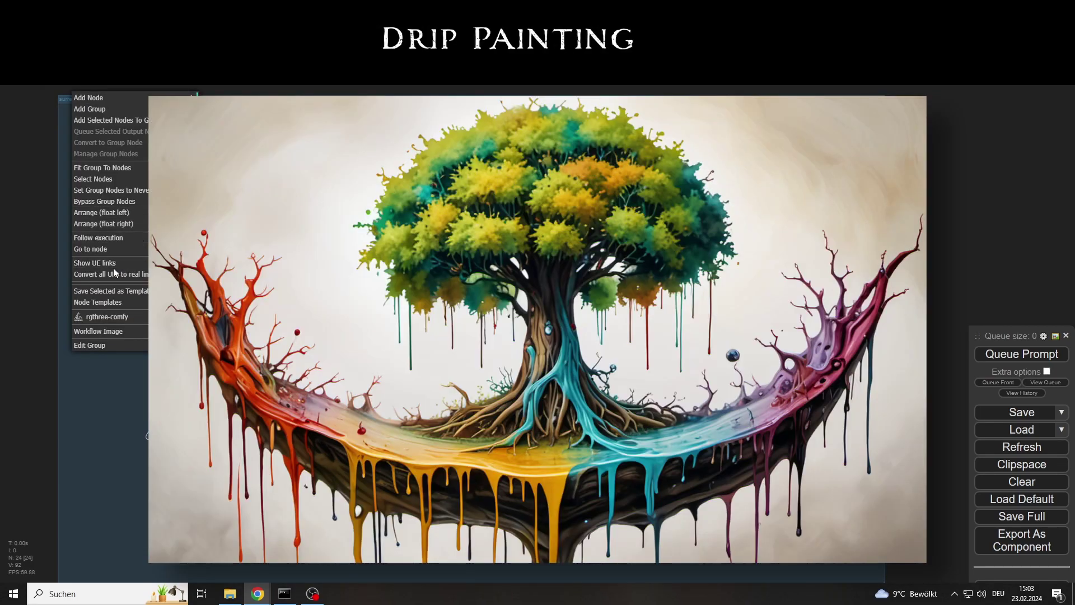
{"action": "key", "text": "Escape"}
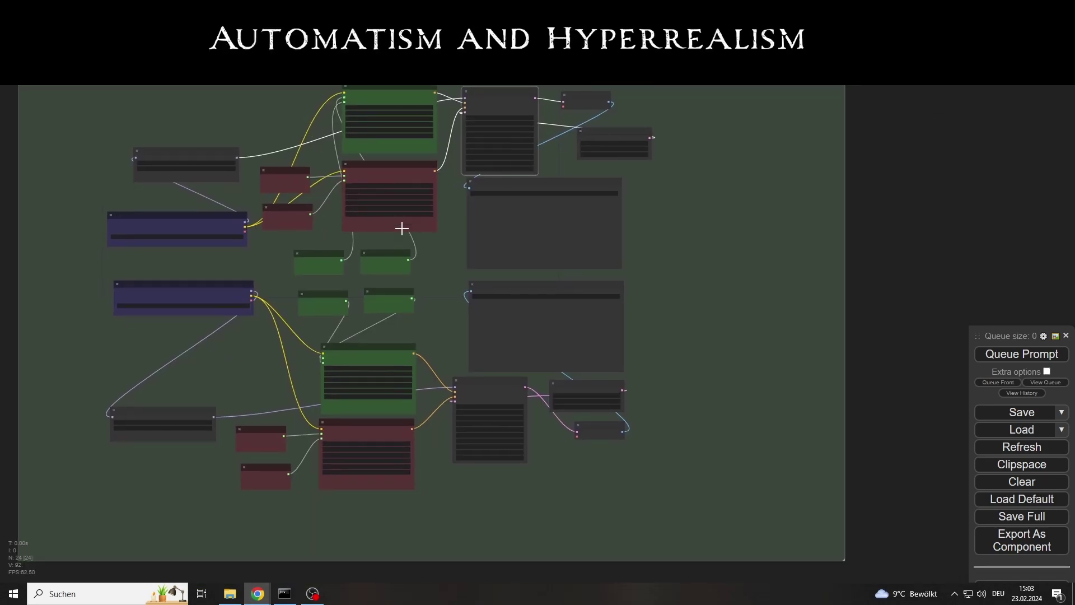
Set the width and height of the lower workflow's green text encoder to 4096.
{"action": "scroll", "coordinate": [442, 250], "scroll_direction": "up", "scroll_amount": 4}
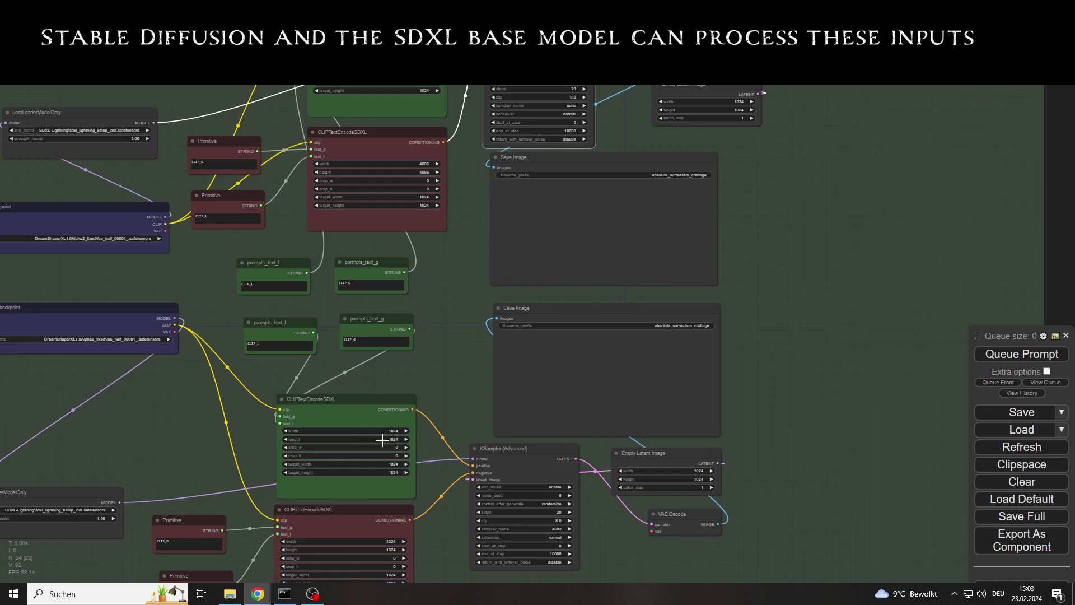
{"action": "left_click", "coordinate": [420, 163]}
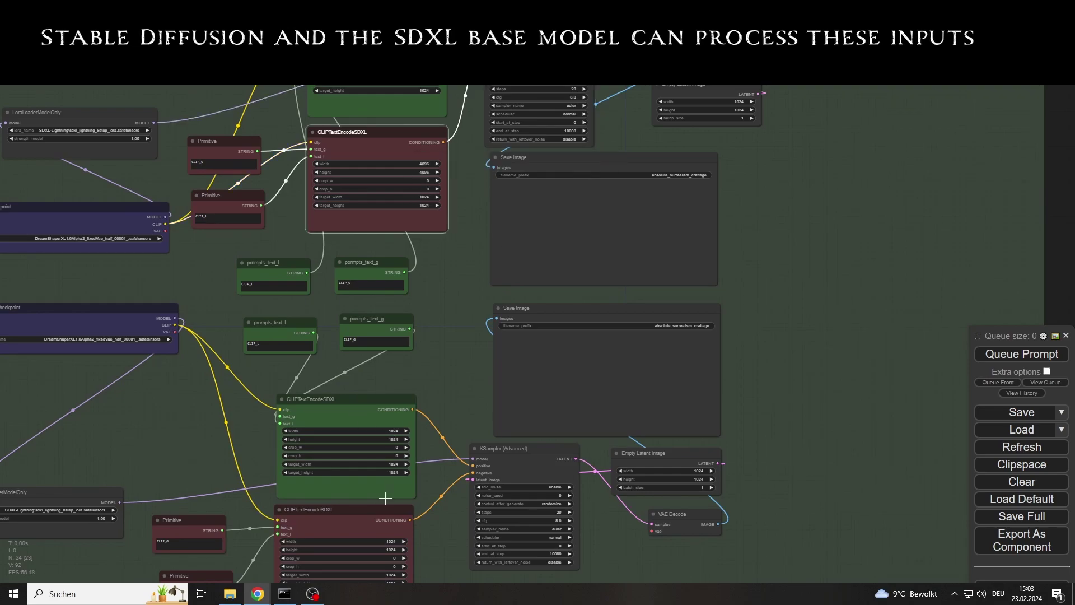
{"action": "left_click", "coordinate": [391, 430]}
{"action": "key", "text": "Return"}
{"action": "left_click", "coordinate": [388, 439]}
{"action": "type", "text": "4096"}
{"action": "key", "text": "Return"}
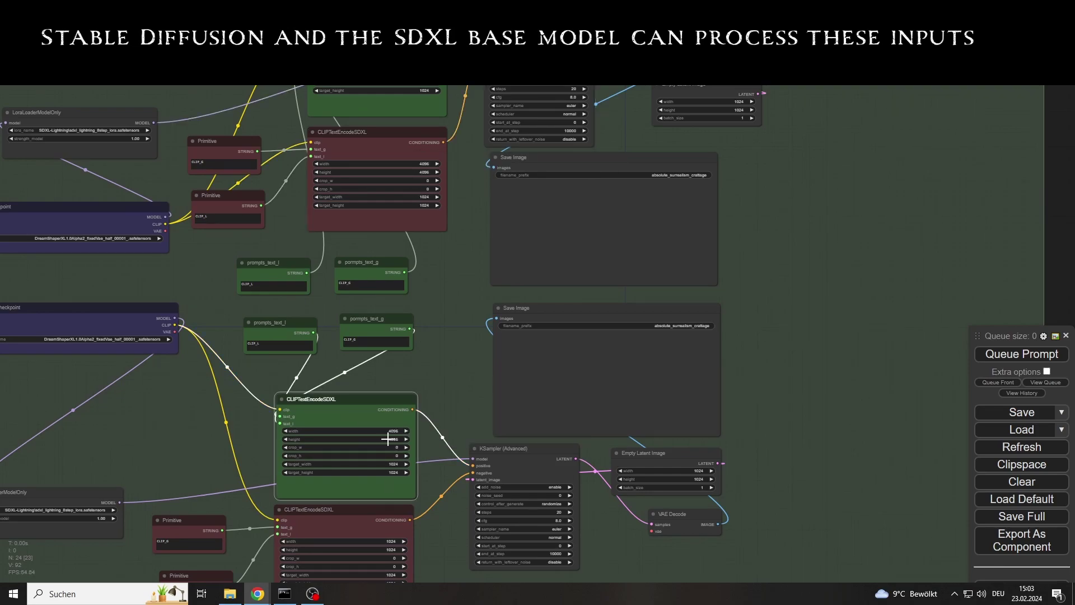
Set the width and height of the lower workflow's red text encoder to 4096.
{"action": "left_click", "coordinate": [390, 541]}
{"action": "type", "text": "4096"}
{"action": "key", "text": "Return"}
{"action": "left_click", "coordinate": [390, 550]}
{"action": "type", "text": "4096"}
{"action": "key", "text": "Return"}
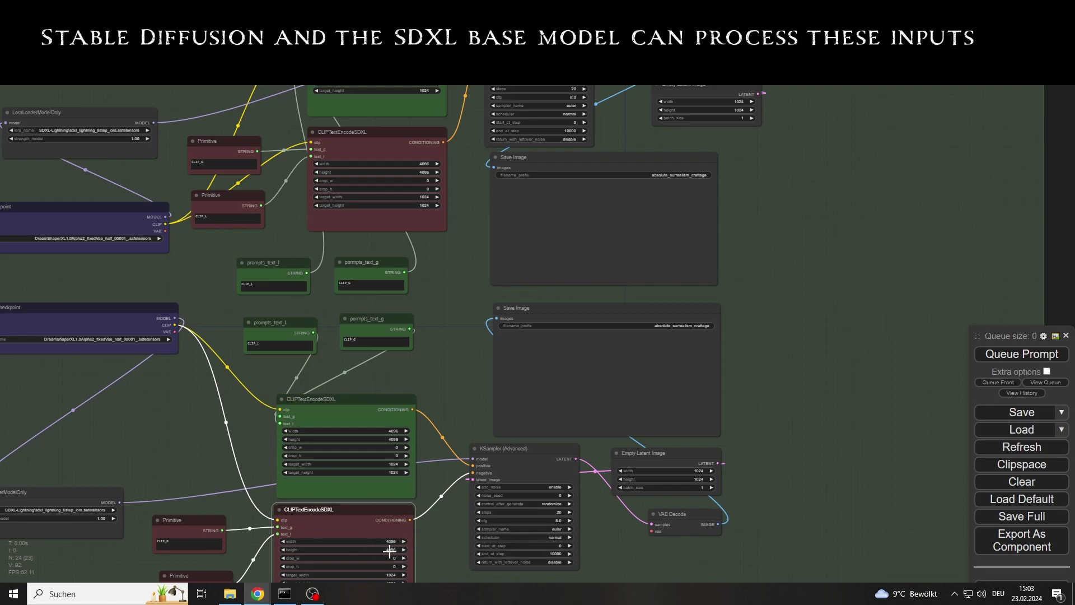
Choose sd_xl_base_1.0.safetensors as the checkpoint in both Load Checkpoint nodes.
{"action": "left_click_drag", "start_coordinate": [454, 381], "coordinate": [486, 345]}
{"action": "scroll", "coordinate": [449, 346], "scroll_direction": "down", "scroll_amount": 1}
{"action": "left_click", "coordinate": [139, 311]}
{"action": "left_click", "coordinate": [157, 247]}
{"action": "left_click", "coordinate": [190, 366]}
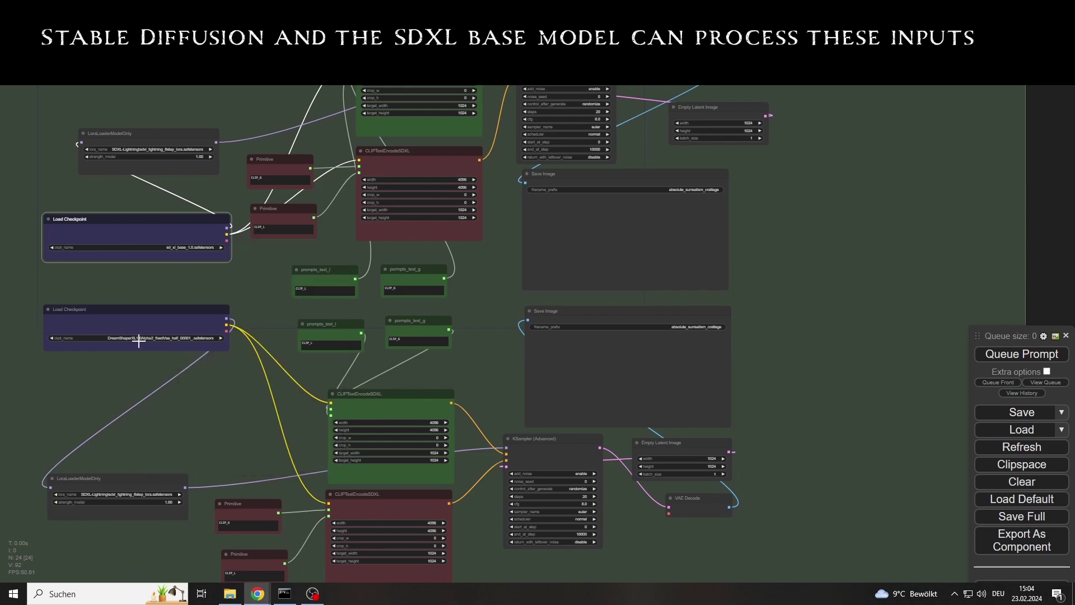
{"action": "left_click", "coordinate": [139, 339]}
{"action": "left_click", "coordinate": [187, 459]}
Line up the upper workflow's two red Primitive nodes and enter "blurry, text" as the text_l negative prompt.
{"action": "left_click_drag", "start_coordinate": [259, 303], "coordinate": [235, 310]}
{"action": "left_click_drag", "start_coordinate": [257, 166], "coordinate": [263, 165]}
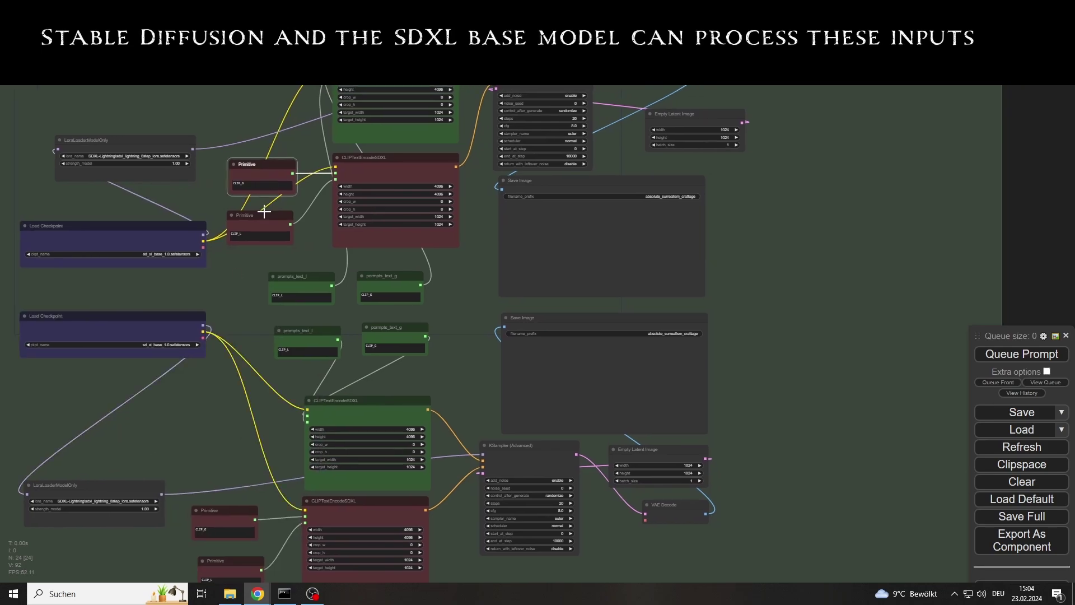
{"action": "left_click_drag", "start_coordinate": [265, 212], "coordinate": [268, 211]}
{"action": "double_click", "coordinate": [246, 182]}
{"action": "double_click", "coordinate": [253, 236]}
{"action": "type", "text": "blarry"}
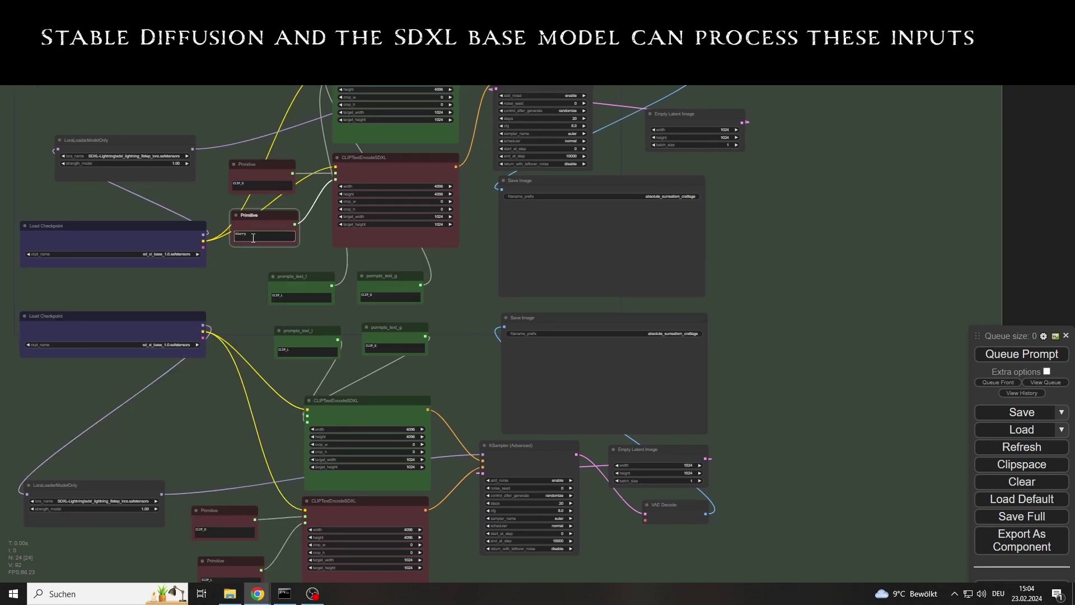
{"action": "type", "text": ", text"}
{"action": "left_click", "coordinate": [284, 200]}
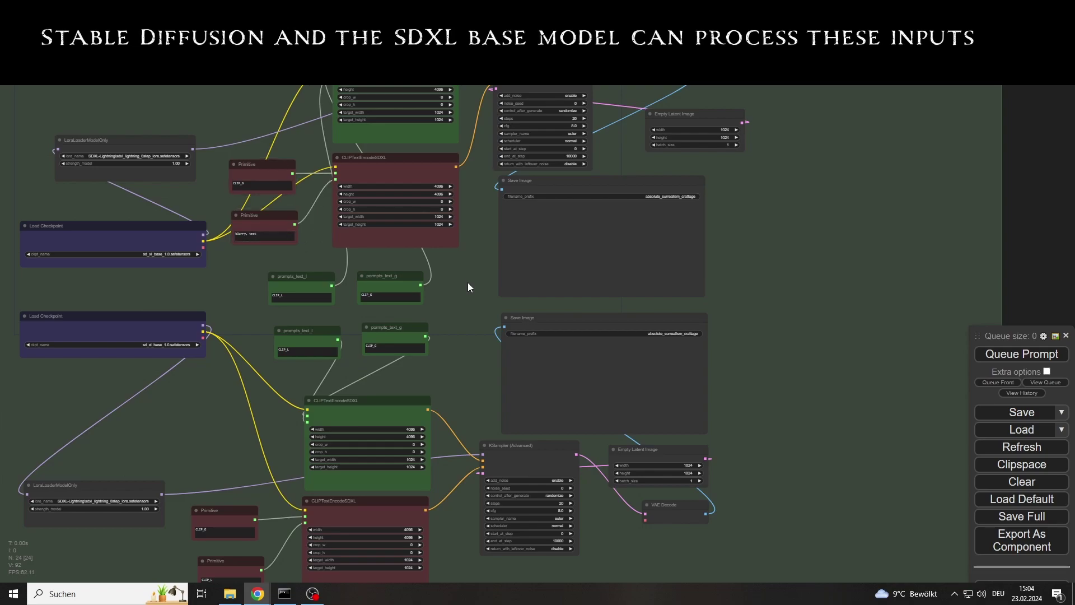
Set the lower Save Image node's filename prefix to paranoiac_critical_surrealism_.
{"action": "left_click_drag", "start_coordinate": [469, 284], "coordinate": [500, 285]}
{"action": "scroll", "coordinate": [499, 284], "scroll_direction": "up", "scroll_amount": 1}
{"action": "left_click", "coordinate": [702, 338]}
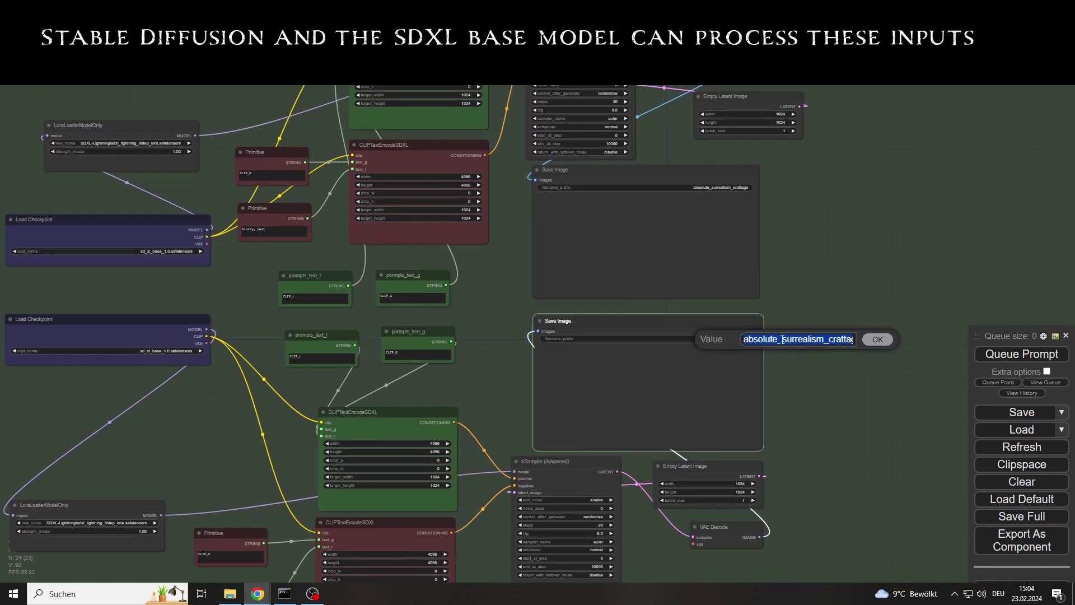
{"action": "left_click", "coordinate": [779, 340]}
{"action": "key", "text": "BackSpace"}
{"action": "key", "text": "BackSpace"}
{"action": "key", "text": "BackSpace"}
{"action": "key", "text": "BackSpace"}
{"action": "key", "text": "BackSpace"}
{"action": "key", "text": "BackSpace"}
{"action": "key", "text": "BackSpace"}
{"action": "key", "text": "BackSpace"}
{"action": "type", "text": "paranoiac_critical_surrealis"}
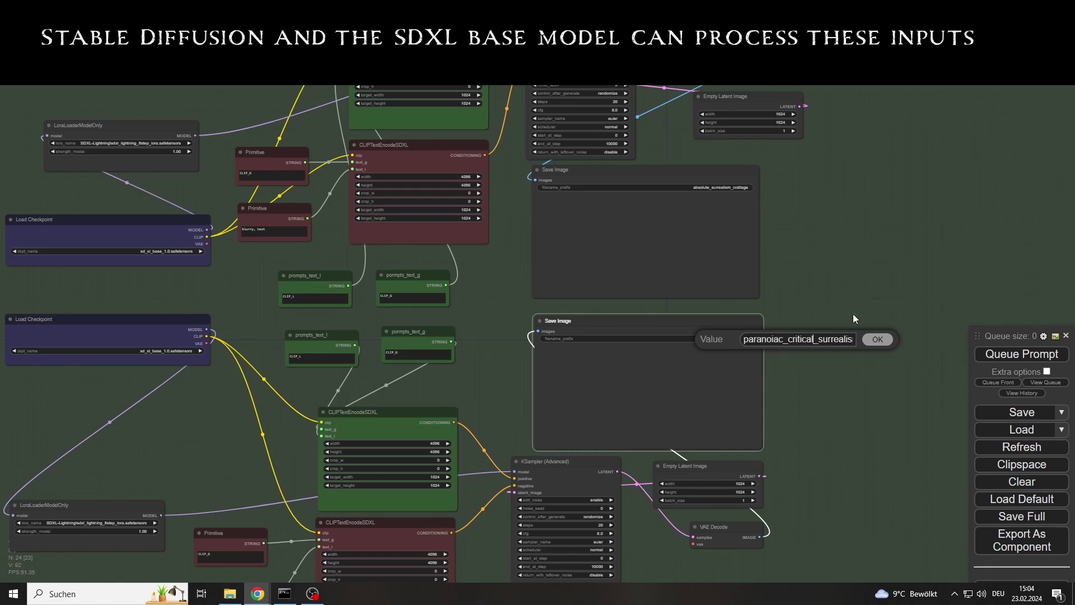
{"action": "key", "text": "Return"}
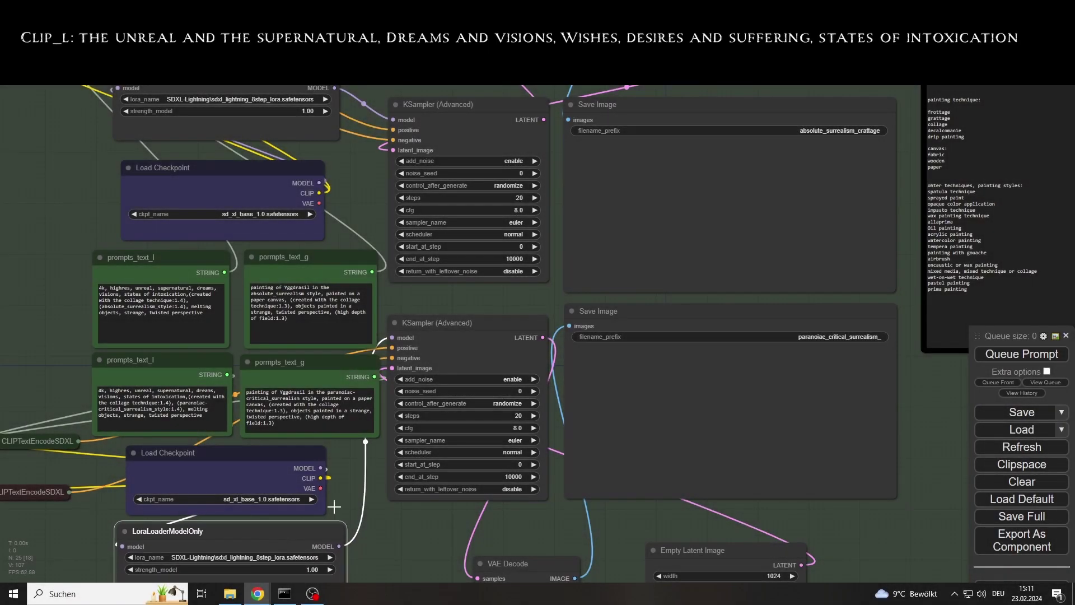
Set both KSampler (Advanced) nodes to 8 steps and a cfg of 1.0.
{"action": "left_click_drag", "start_coordinate": [462, 414], "coordinate": [452, 414]}
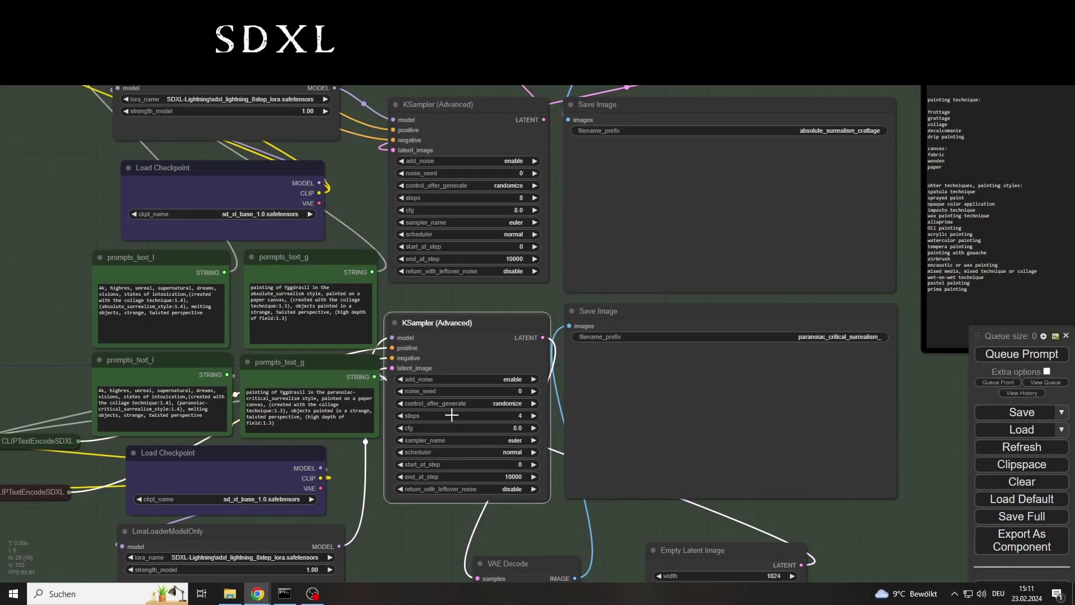
{"action": "left_click", "coordinate": [518, 415]}
{"action": "type", "text": "1"}
{"action": "key", "text": "Return"}
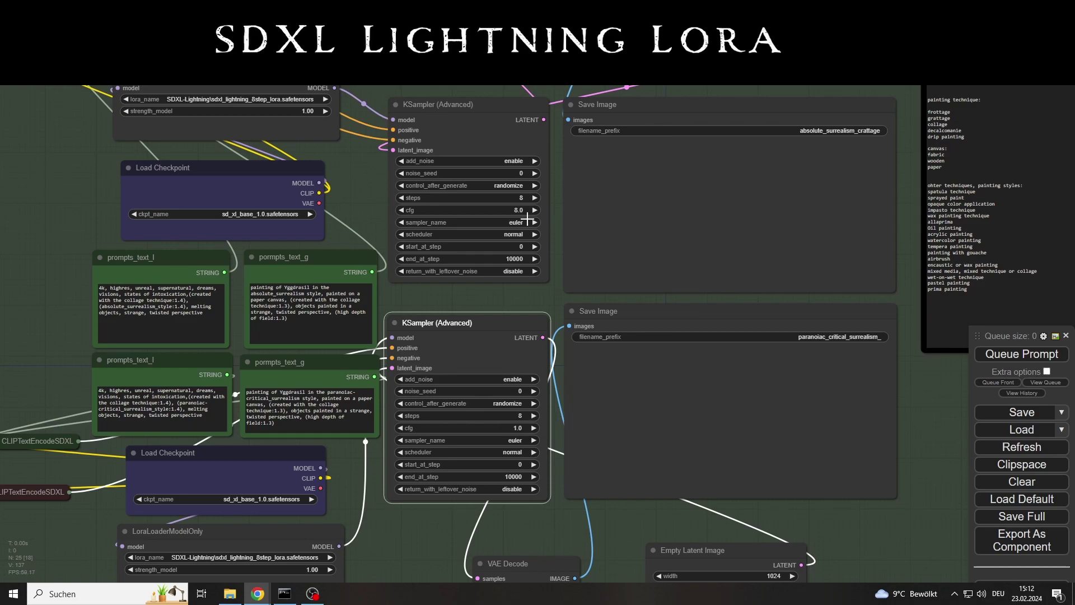
{"action": "left_click", "coordinate": [517, 210]}
{"action": "type", "text": "1"}
{"action": "key", "text": "Return"}
Set the scheduler of both KSampler (Advanced) nodes to sgm_uniform.
{"action": "left_click", "coordinate": [510, 234]}
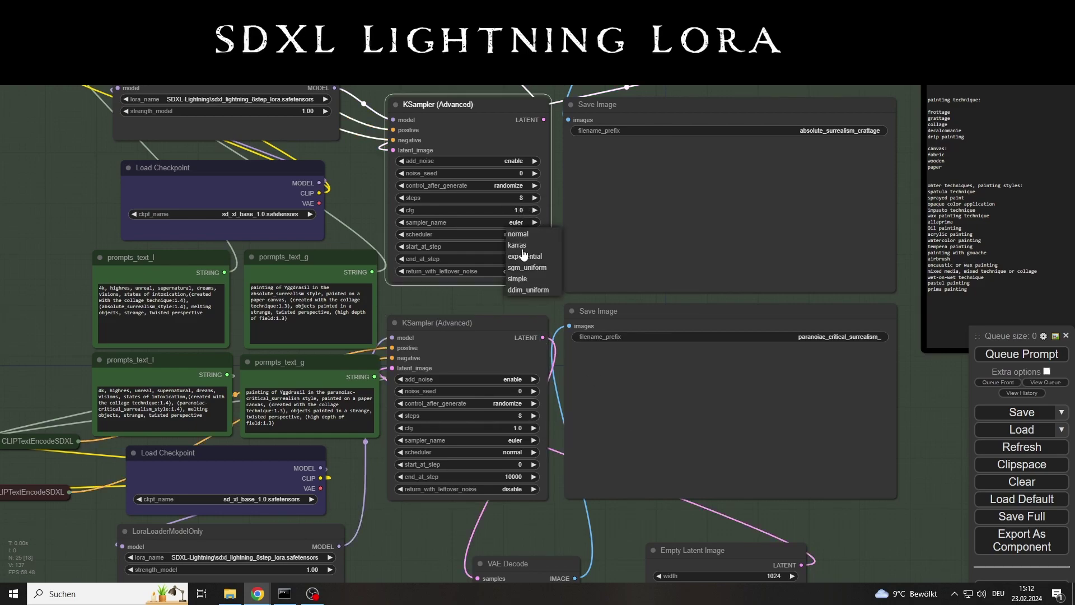
{"action": "left_click", "coordinate": [526, 264]}
{"action": "left_click", "coordinate": [510, 452]}
{"action": "left_click", "coordinate": [529, 483]}
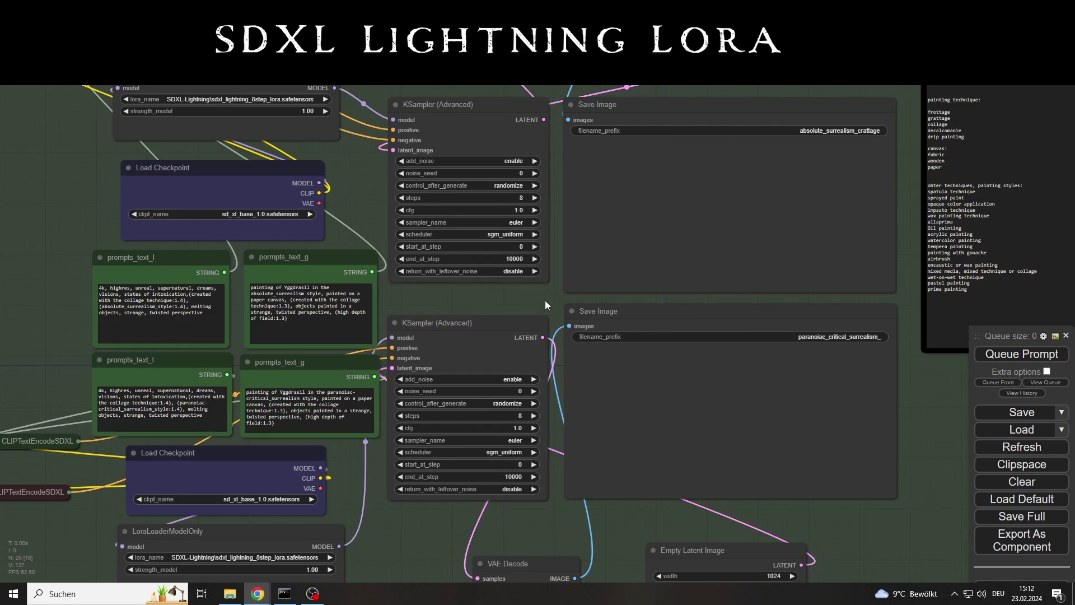
Queue the prompt, then connect the lower Load Checkpoint's VAE output to the lower VAE Decode's vae input.
{"action": "left_click", "coordinate": [1009, 354]}
{"action": "left_click", "coordinate": [537, 366]}
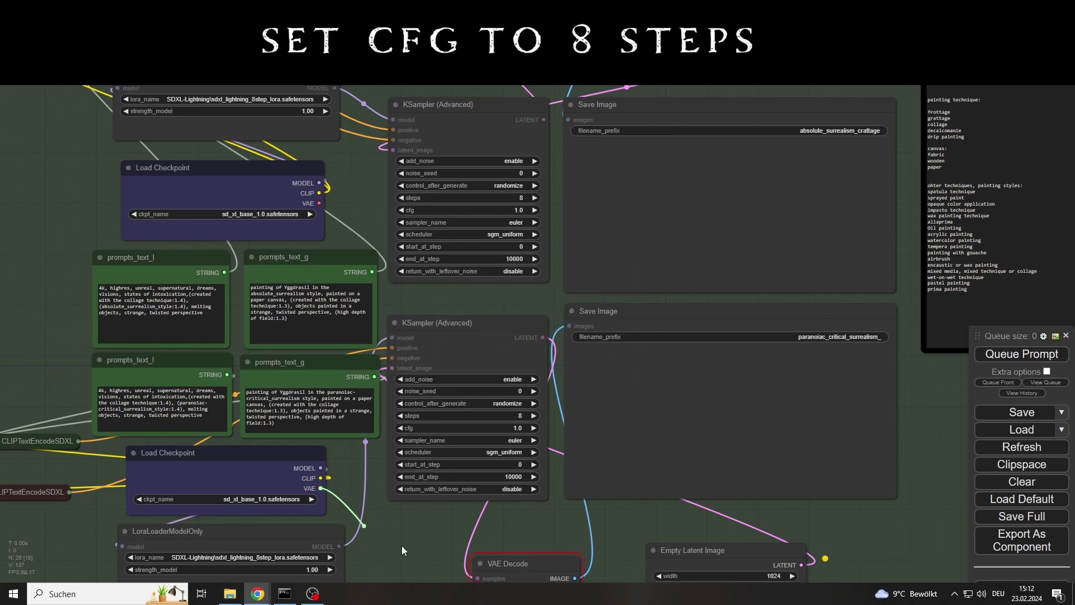
{"action": "scroll", "coordinate": [516, 307], "scroll_direction": "down", "scroll_amount": 2}
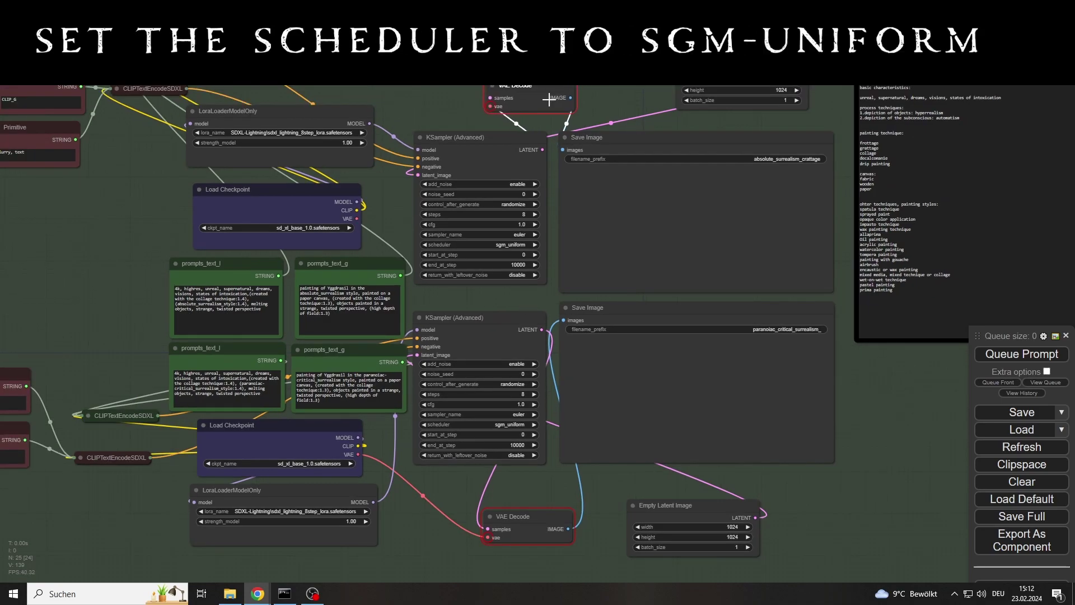
Connect the upper Load Checkpoint's VAE output to the upper VAE Decode and move both Empty Latent Image nodes closer to the Save Image nodes.
{"action": "left_click_drag", "start_coordinate": [356, 218], "coordinate": [484, 110]}
{"action": "scroll", "coordinate": [488, 302], "scroll_direction": "up", "scroll_amount": 2}
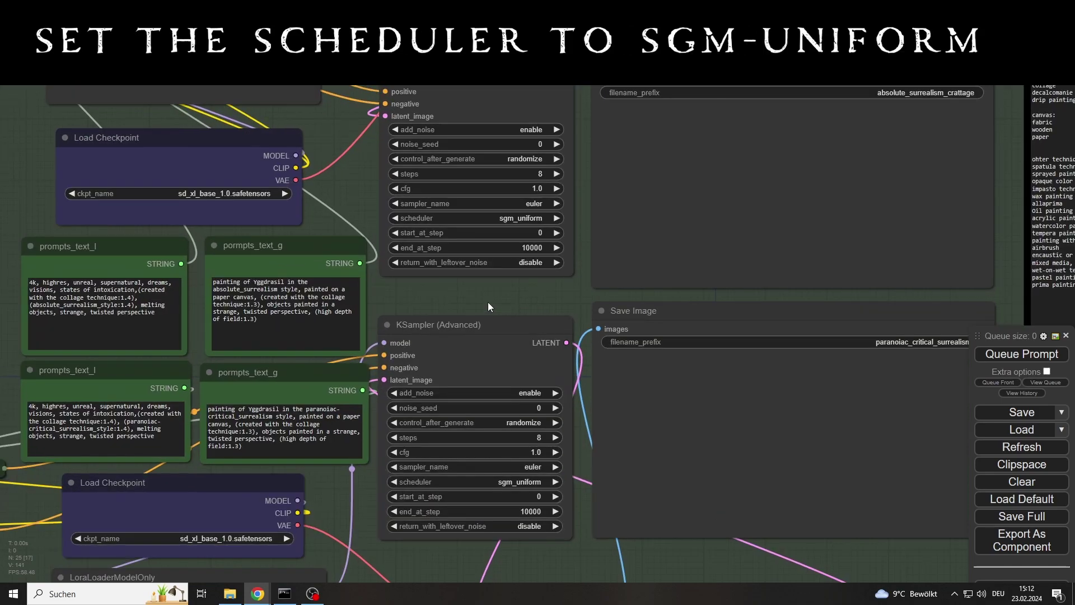
{"action": "left_click_drag", "start_coordinate": [489, 308], "coordinate": [445, 309]}
{"action": "left_click_drag", "start_coordinate": [742, 565], "coordinate": [742, 533]}
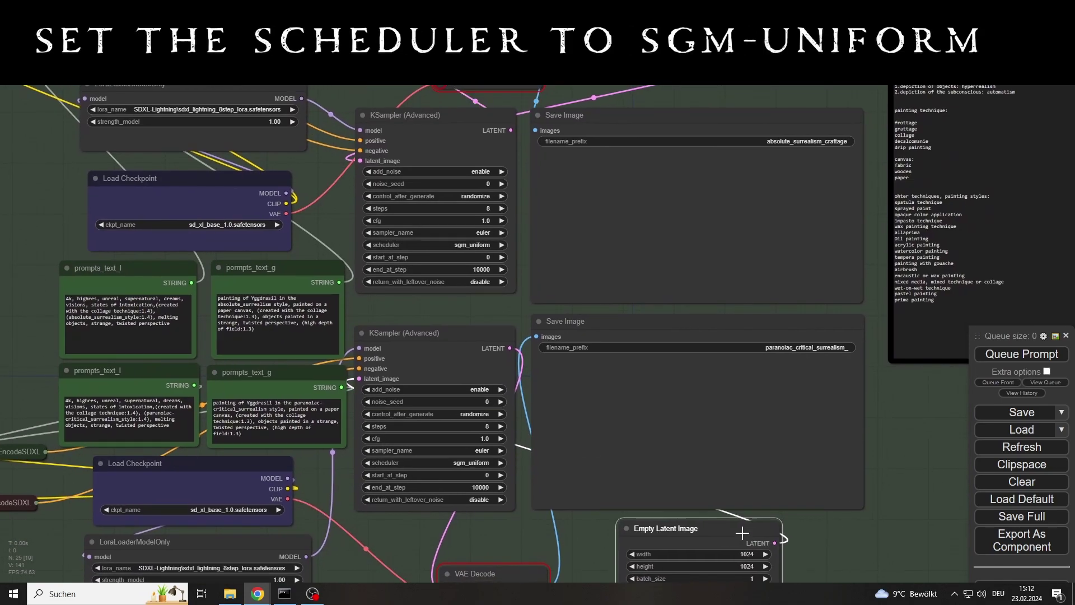
{"action": "scroll", "coordinate": [514, 296], "scroll_direction": "down", "scroll_amount": 1}
{"action": "left_click_drag", "start_coordinate": [748, 98], "coordinate": [746, 110]}
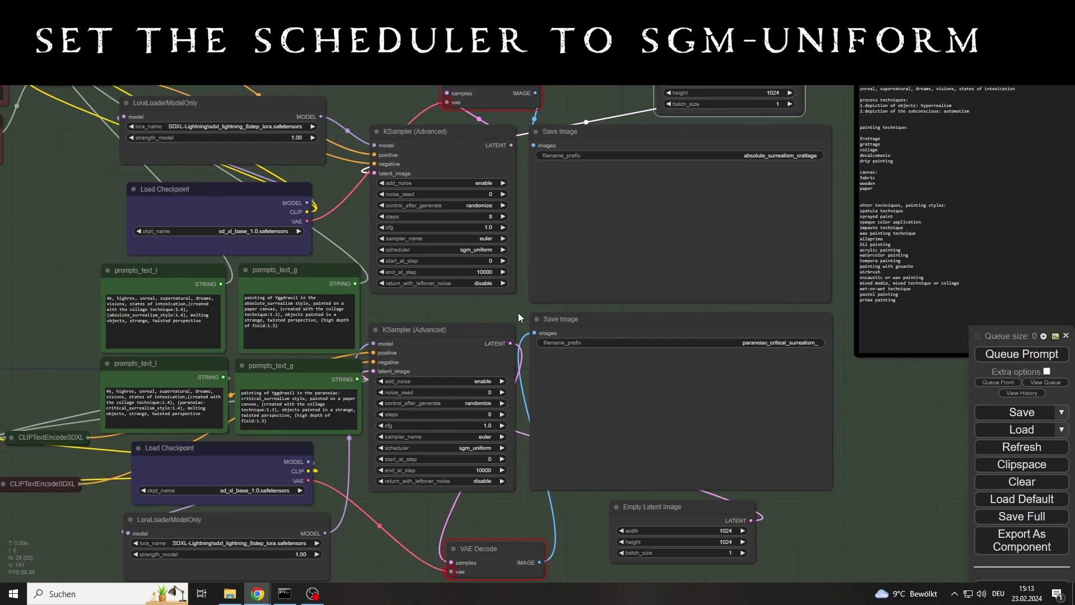
{"action": "scroll", "coordinate": [519, 313], "scroll_direction": "up", "scroll_amount": 1}
{"action": "left_click_drag", "start_coordinate": [507, 312], "coordinate": [523, 316]}
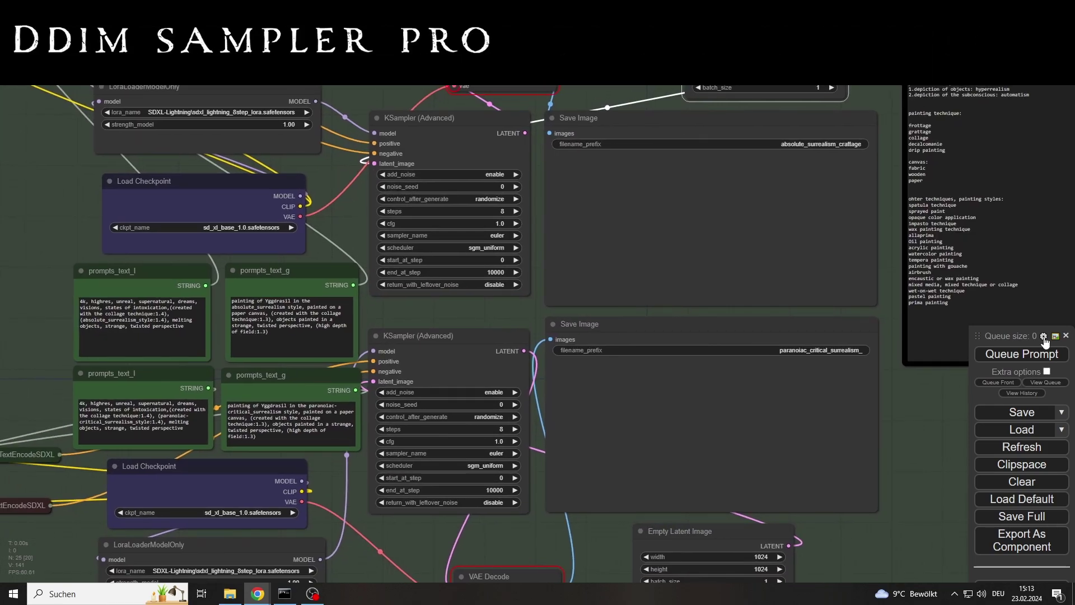
Queue the prompt and set control_after_generate of the upper KSampler (Advanced) to fixed.
{"action": "left_click", "coordinate": [1032, 355]}
{"action": "left_click", "coordinate": [489, 199]}
{"action": "left_click", "coordinate": [492, 196]}
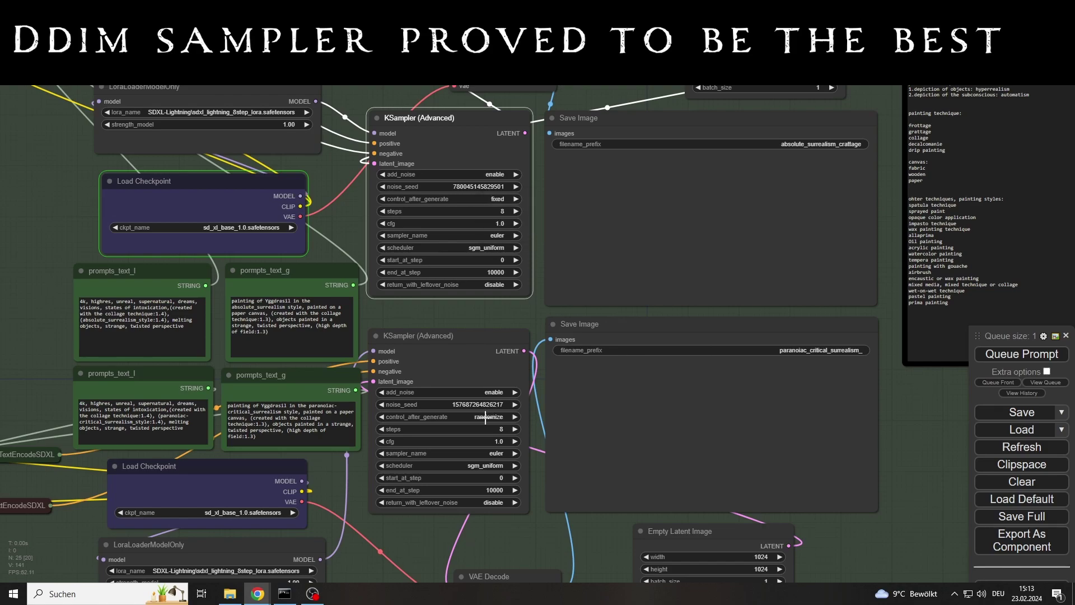
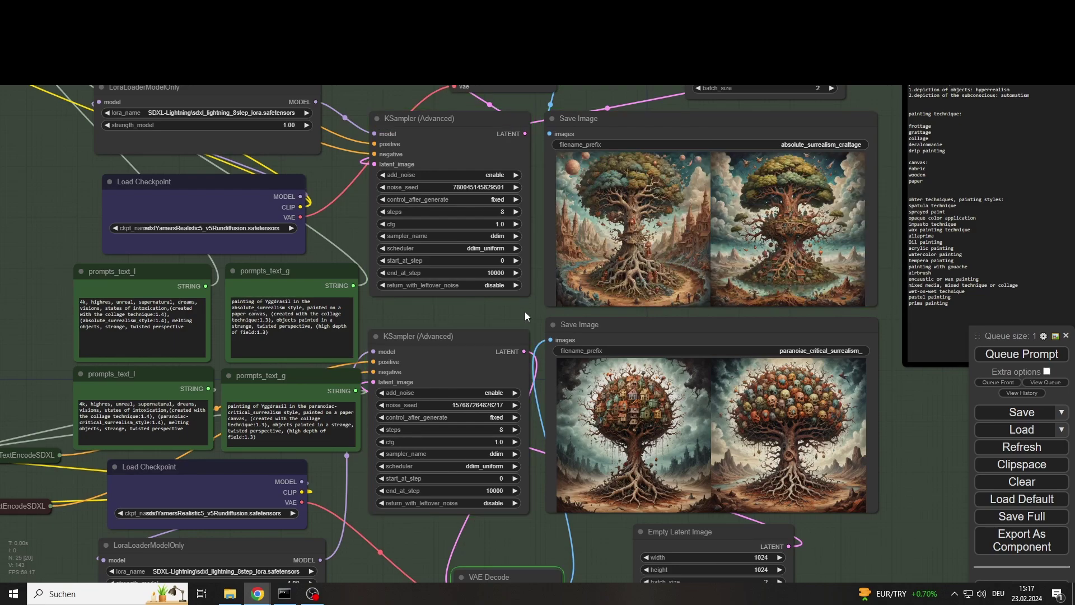
Switch the scheduler of the upper and lower KSampler (Advanced) nodes to sgm_uniform.
{"action": "left_click", "coordinate": [484, 248]}
{"action": "left_click", "coordinate": [507, 290]}
{"action": "left_click", "coordinate": [485, 466]}
{"action": "left_click", "coordinate": [498, 503]}
Choose juggernautXL_v7Rundiffusion.safetensors in both Load Checkpoint nodes and queue the prompt.
{"action": "left_click", "coordinate": [224, 228]}
{"action": "left_click", "coordinate": [269, 284]}
{"action": "left_click", "coordinate": [224, 512]}
{"action": "left_click", "coordinate": [267, 429]}
{"action": "key", "text": "ctrl+Return"}
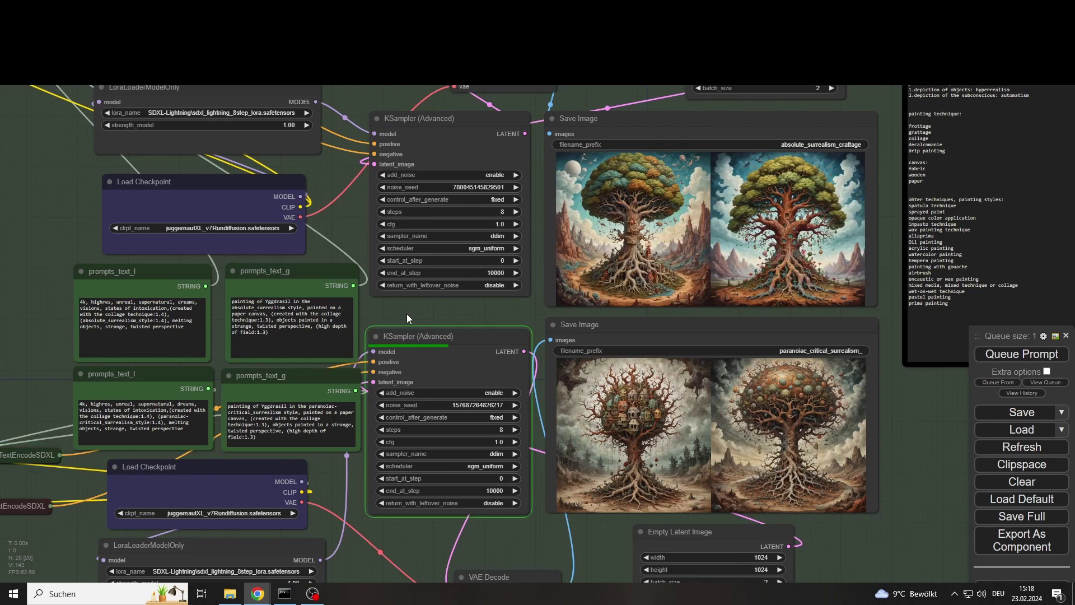
Bypass both LoraLoaderModelOnly nodes.
{"action": "left_click", "coordinate": [243, 99]}
{"action": "left_click", "coordinate": [235, 544], "text": "ctrl"}
{"action": "key", "text": "ctrl+b"}
Set both KSampler (Advanced) nodes to 25 steps and a cfg of 7.5, and queue the prompt.
{"action": "left_click", "coordinate": [492, 212]}
{"action": "type", "text": "25"}
{"action": "key", "text": "Return"}
{"action": "left_click", "coordinate": [495, 429]}
{"action": "type", "text": "25"}
{"action": "key", "text": "Return"}
{"action": "left_click", "coordinate": [496, 442]}
{"action": "type", "text": "7.5"}
{"action": "key", "text": "Return"}
{"action": "left_click", "coordinate": [492, 224]}
{"action": "key", "text": "Return"}
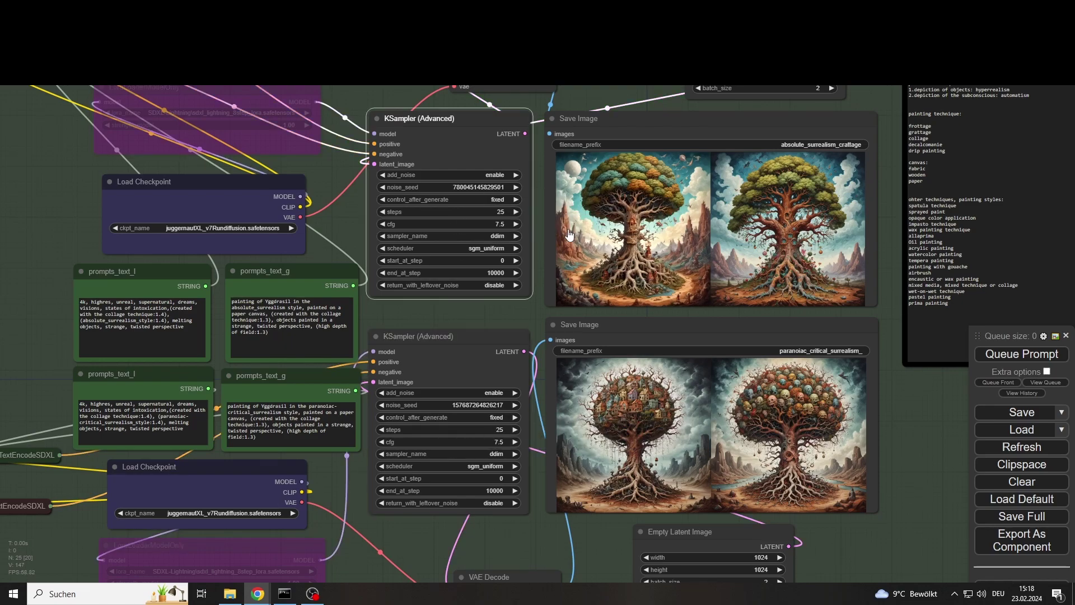
{"action": "key", "text": "ctrl+Return"}
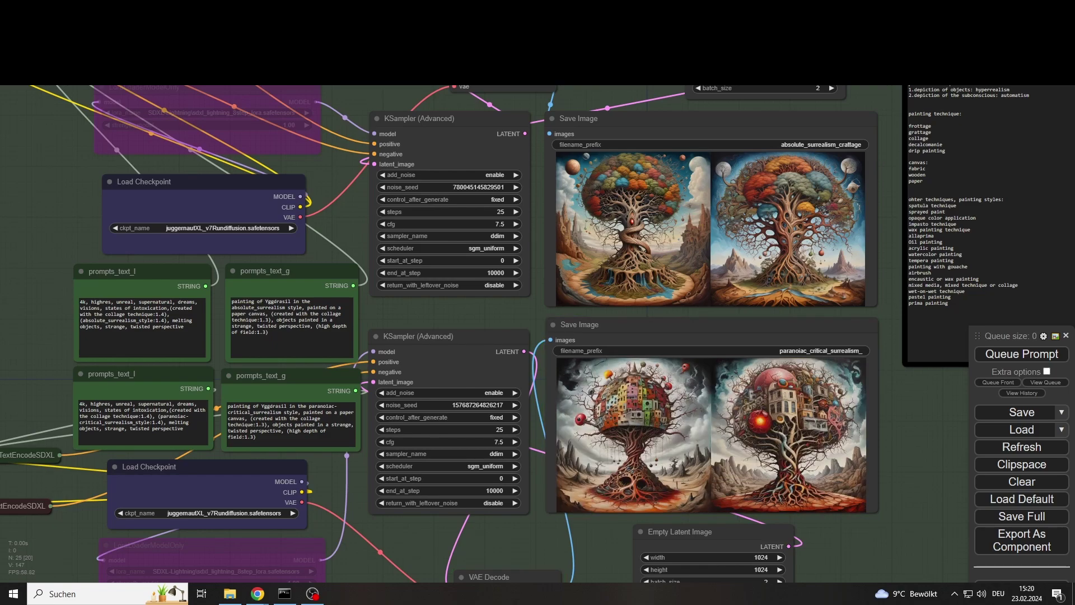
Choose sd_xl_base_1.0.safetensors in both Load Checkpoint nodes and queue the prompt.
{"action": "left_click", "coordinate": [255, 513]}
{"action": "left_click", "coordinate": [301, 483]}
{"action": "left_click", "coordinate": [230, 228]}
{"action": "left_click", "coordinate": [269, 346]}
{"action": "left_click", "coordinate": [1037, 357]}
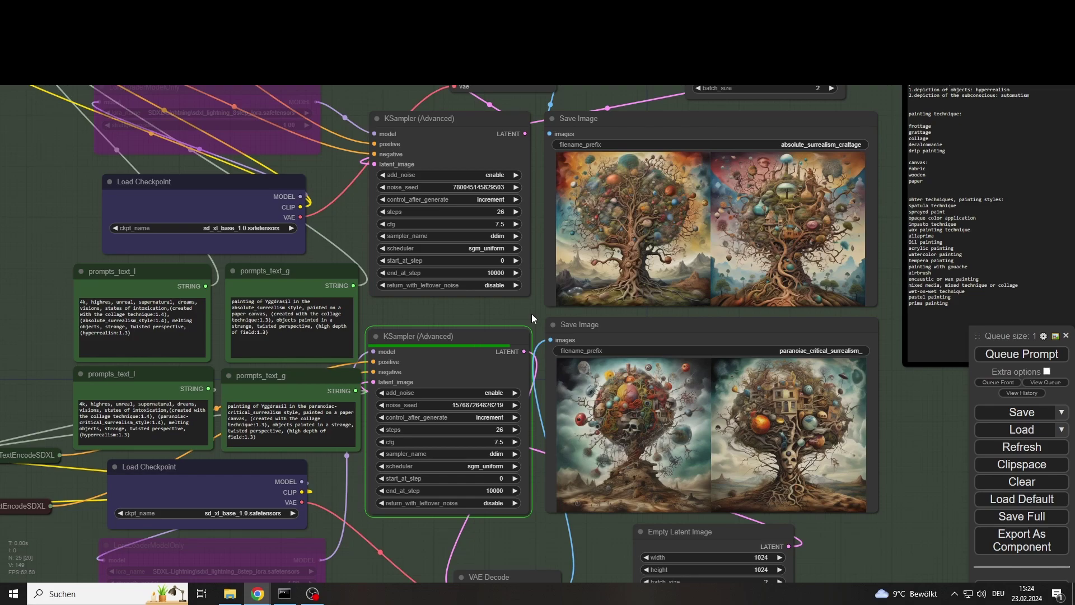
Set the upper KSampler (Advanced) node's control_after_generate to fixed.
{"action": "left_click", "coordinate": [489, 202]}
{"action": "left_click", "coordinate": [491, 203]}
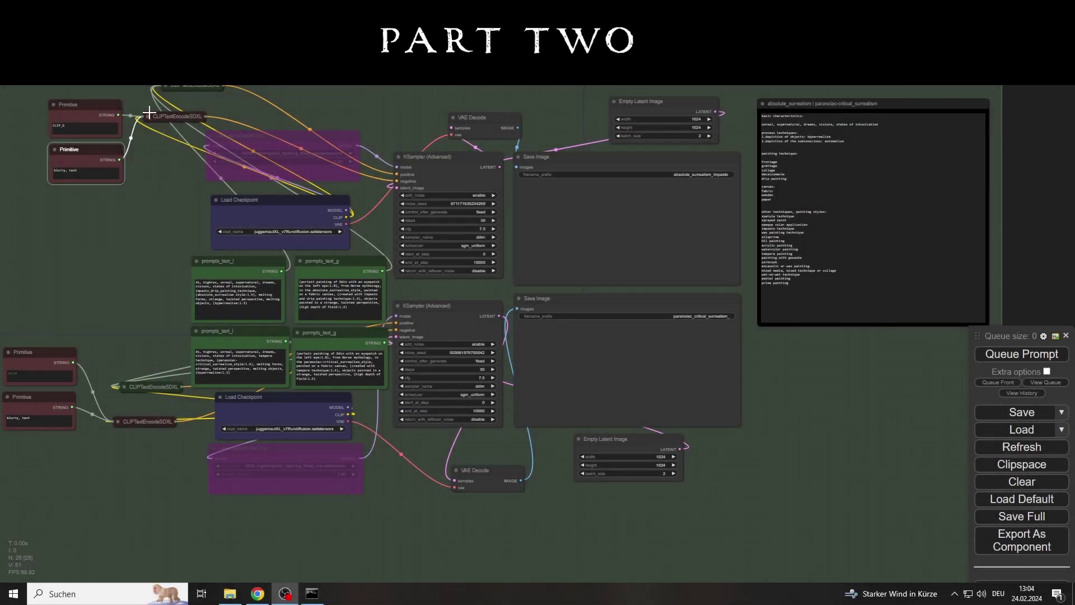
Select all nodes of the upper absolute surrealism workflow and save them as a node template named start_emb.
{"action": "left_click_drag", "start_coordinate": [35, 86], "coordinate": [389, 314]}
{"action": "left_click", "coordinate": [469, 168], "text": "shift"}
{"action": "left_click", "coordinate": [485, 127], "text": "shift"}
{"action": "left_click", "coordinate": [637, 105], "text": "shift"}
{"action": "left_click", "coordinate": [629, 159], "text": "shift"}
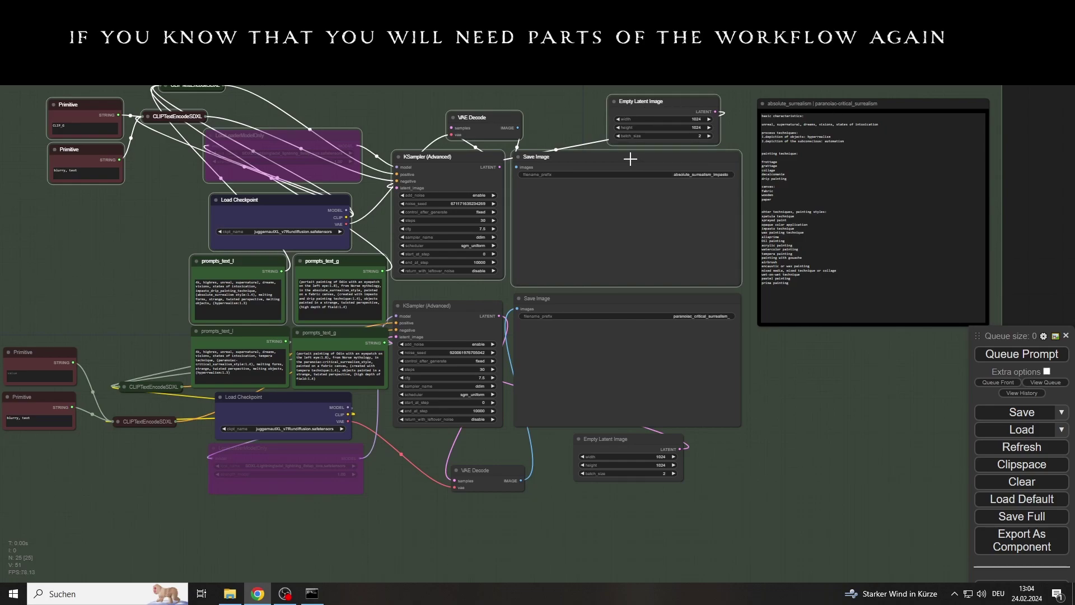
{"action": "right_click", "coordinate": [397, 108]}
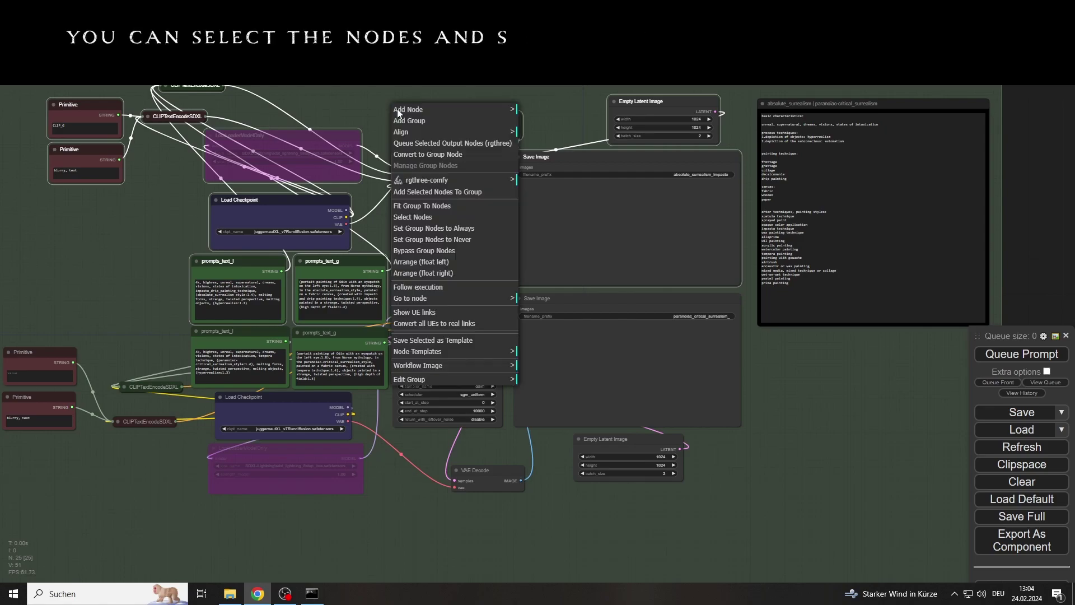
{"action": "left_click", "coordinate": [444, 340]}
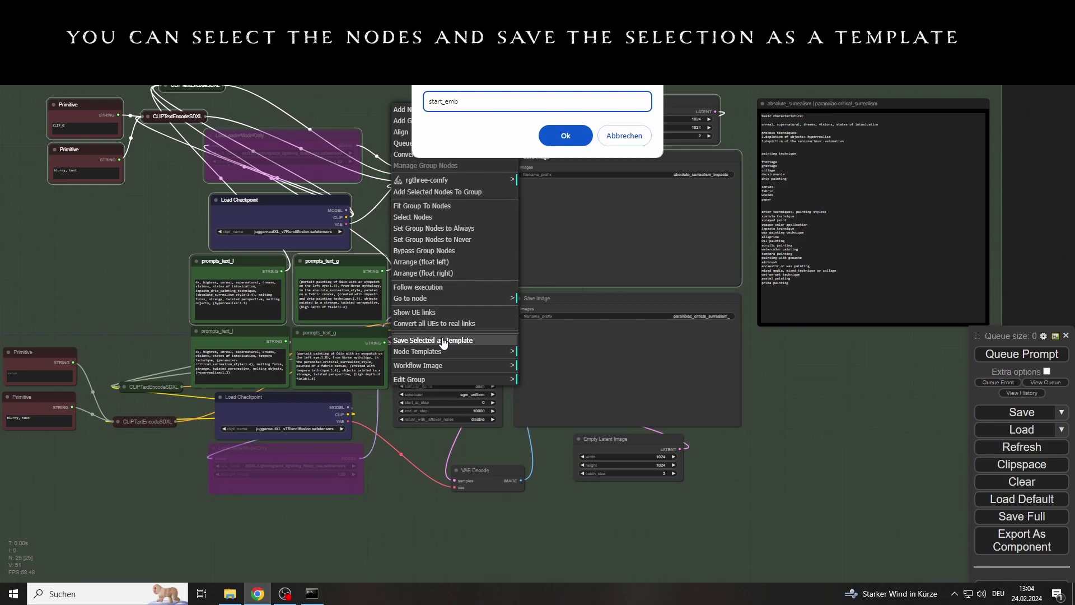
{"action": "key", "text": "Return"}
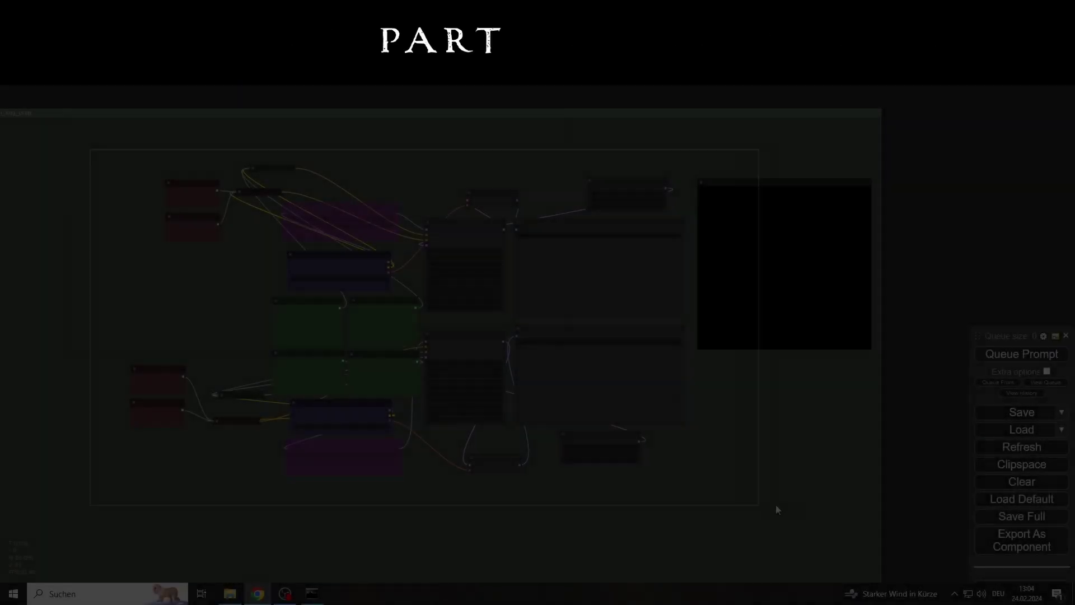
Mute all nodes of the two existing surrealism workflows.
{"action": "left_click_drag", "start_coordinate": [91, 150], "coordinate": [892, 509]}
{"action": "key", "text": "ctrl+m"}
{"action": "left_click_drag", "start_coordinate": [815, 389], "coordinate": [10, 348]}
{"action": "left_click_drag", "start_coordinate": [469, 297], "coordinate": [389, 297]}
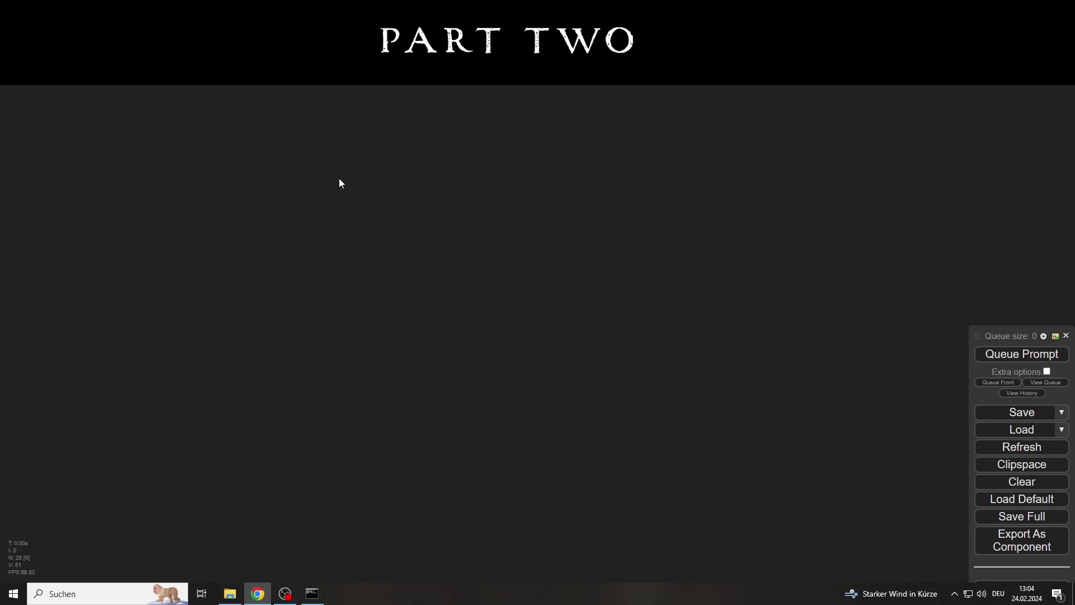
Insert the start_emb node template on the empty canvas and move its nodes beside the existing group.
{"action": "right_click", "coordinate": [313, 276]}
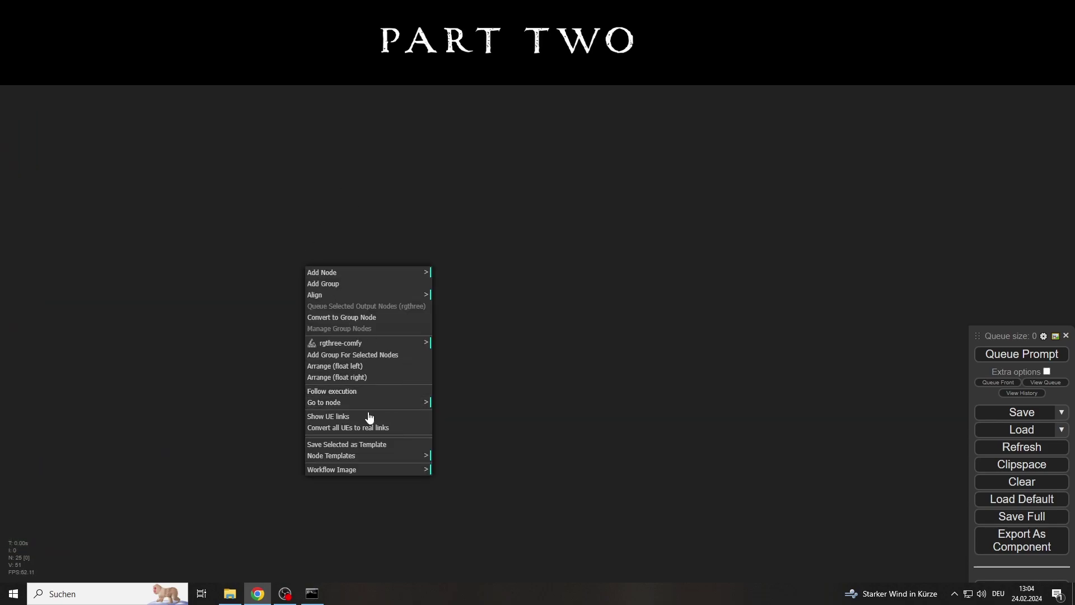
{"action": "left_click", "coordinate": [355, 454]}
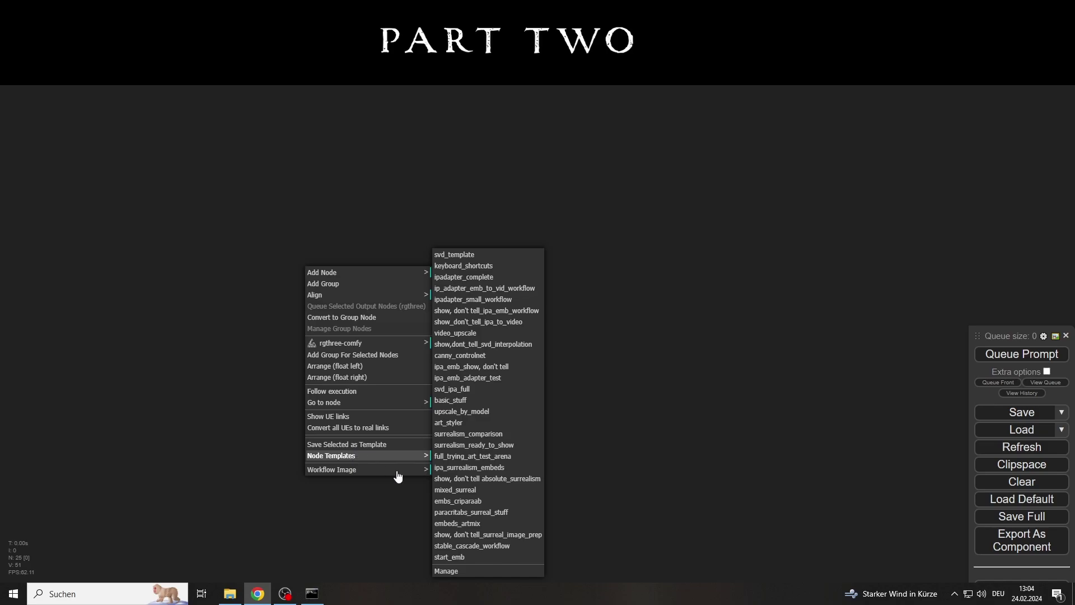
{"action": "left_click", "coordinate": [464, 557]}
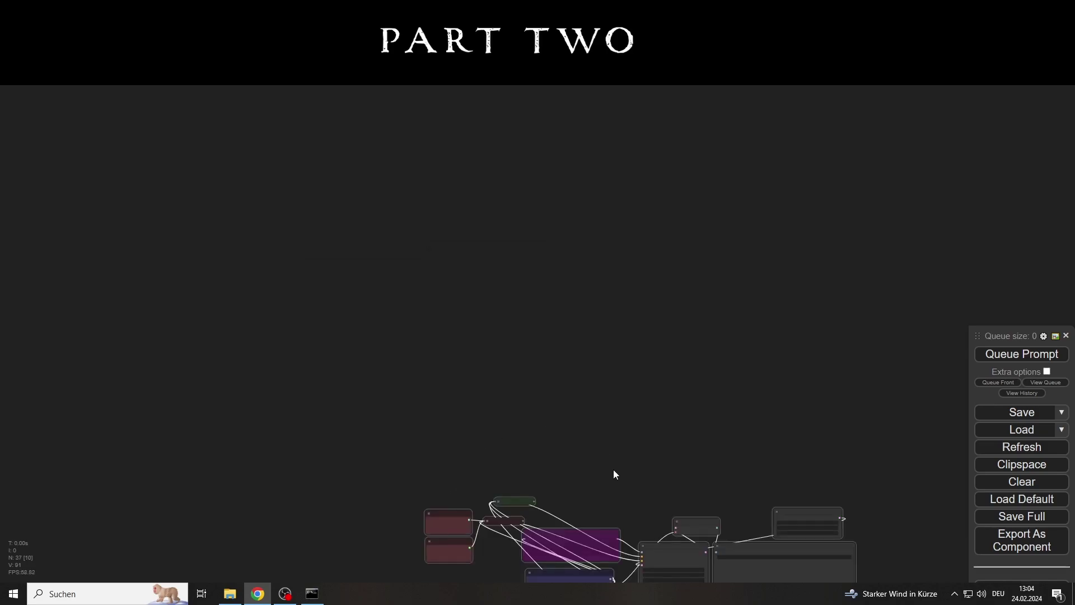
{"action": "left_click_drag", "start_coordinate": [468, 508], "coordinate": [314, 278]}
Add a group titled "show, don't tell_embs" around the inserted template nodes.
{"action": "right_click", "coordinate": [203, 170]}
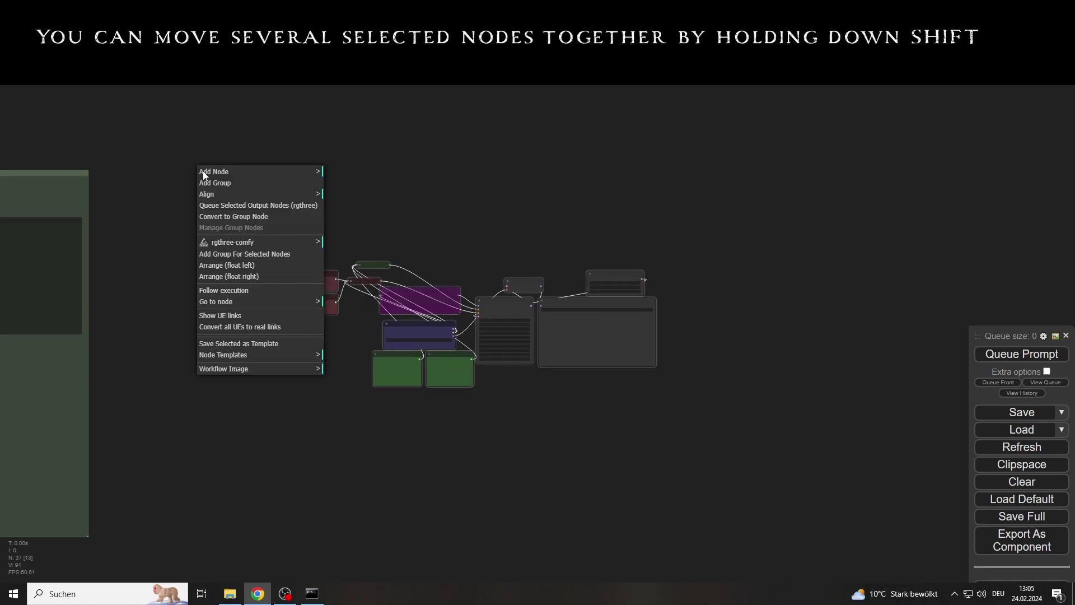
{"action": "left_click", "coordinate": [222, 183]}
{"action": "double_click", "coordinate": [310, 177]}
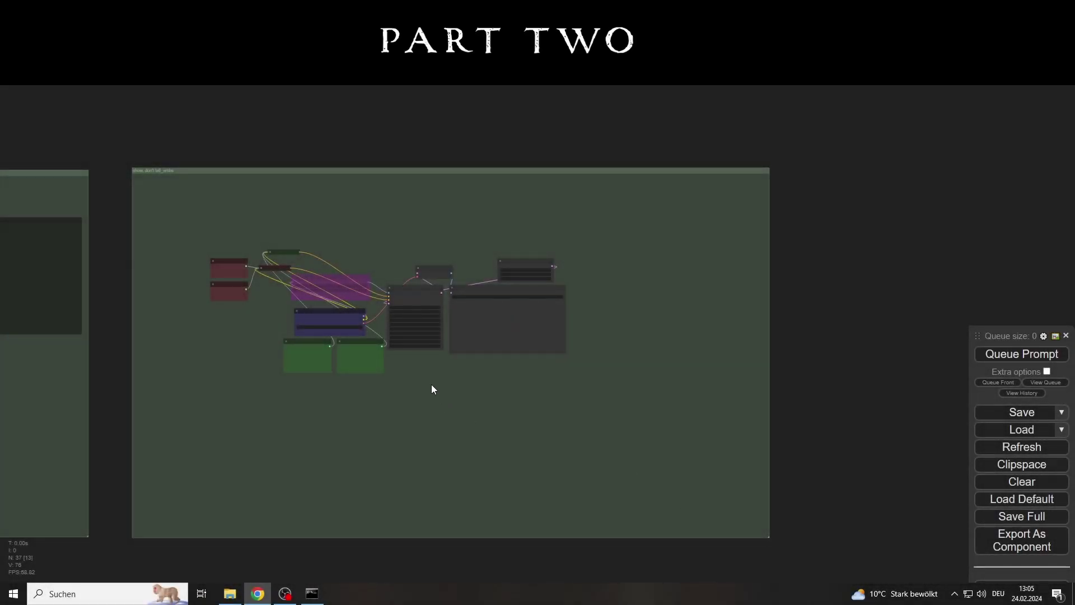
{"action": "scroll", "coordinate": [394, 372], "scroll_direction": "up", "scroll_amount": 4}
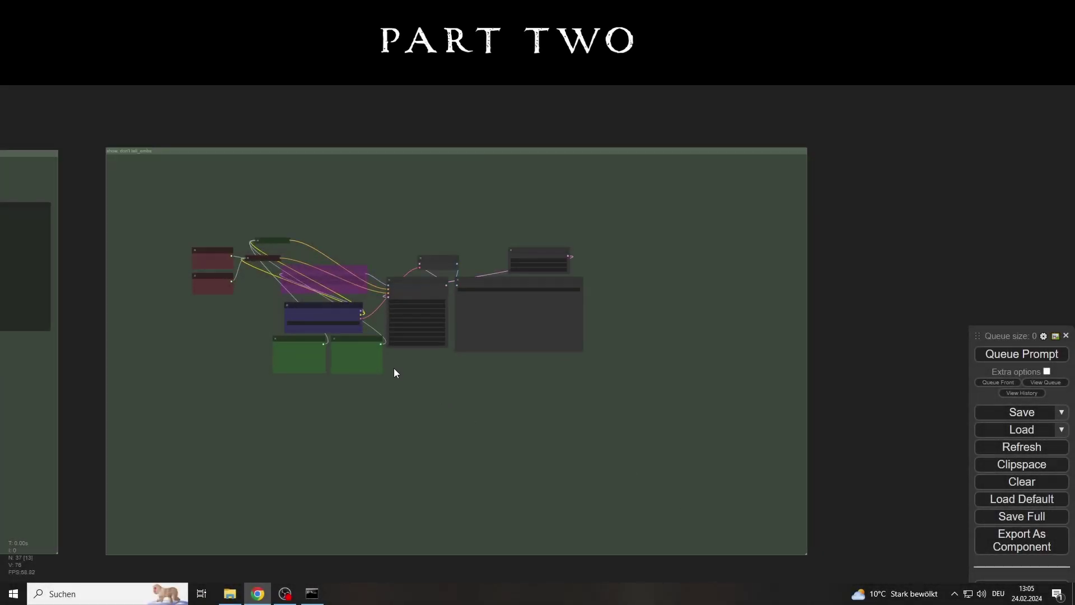
{"action": "scroll", "coordinate": [414, 331], "scroll_direction": "up", "scroll_amount": 2}
{"action": "scroll", "coordinate": [422, 340], "scroll_direction": "up", "scroll_amount": 1}
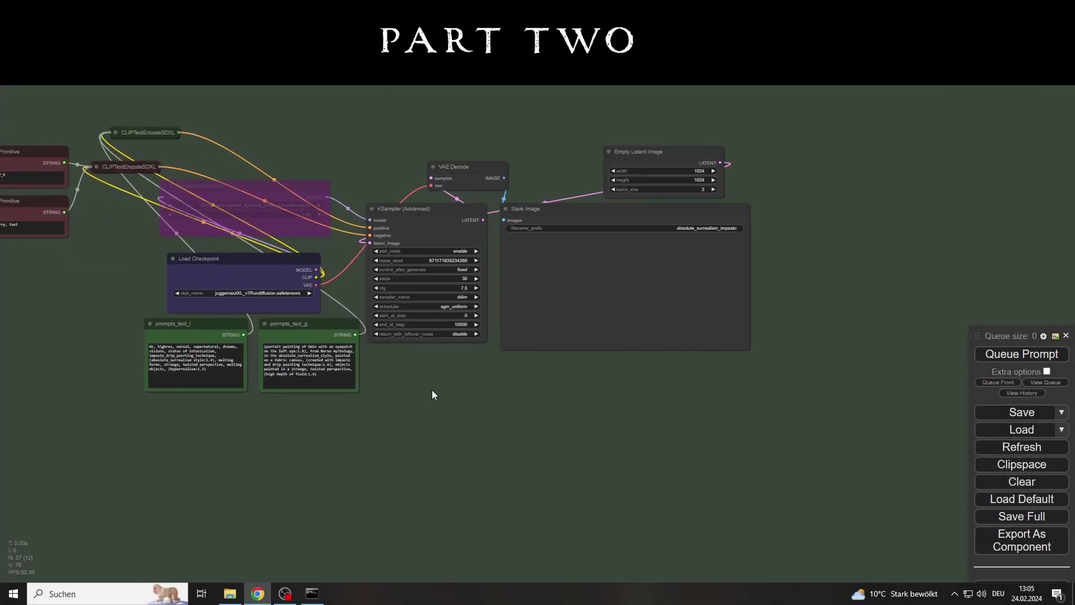
{"action": "scroll", "coordinate": [440, 396], "scroll_direction": "up", "scroll_amount": 1}
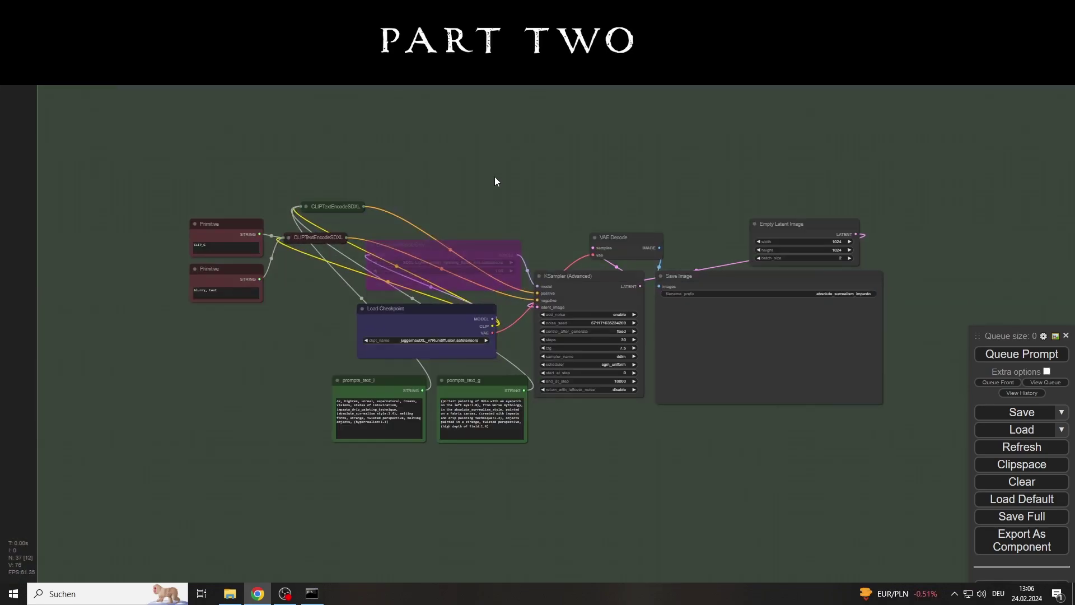
{"action": "left_click_drag", "start_coordinate": [494, 176], "coordinate": [501, 216]}
{"action": "double_click", "coordinate": [455, 182]}
{"action": "type", "text": "ipa"}
{"action": "key", "text": "Escape"}
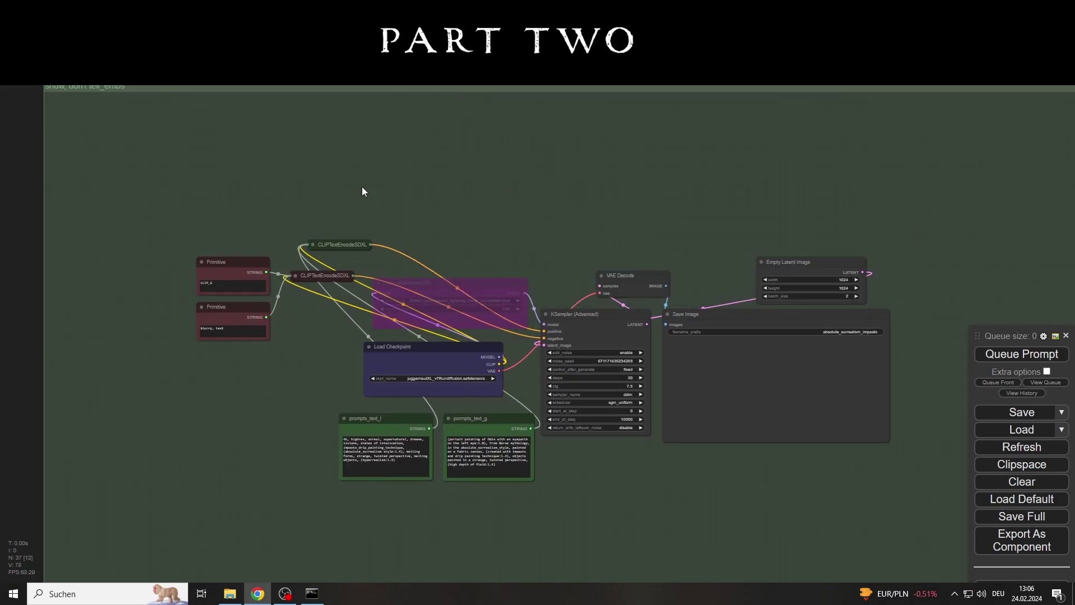
Add an Apply IPAdapter node above the KSampler (Advanced) in the new group.
{"action": "double_click", "coordinate": [482, 175]}
{"action": "type", "text": "apply ip"}
{"action": "key", "text": "Down"}
{"action": "key", "text": "Return"}
{"action": "scroll", "coordinate": [497, 178], "scroll_direction": "up", "scroll_amount": 1}
Add a Load IPAdapter Model and a Load CLIP Vision node connected to Apply IPAdapter's ipadapter and clip_vision inputs.
{"action": "left_click_drag", "start_coordinate": [485, 180], "coordinate": [320, 135]}
{"action": "left_click", "coordinate": [411, 223]}
{"action": "left_click_drag", "start_coordinate": [485, 188], "coordinate": [322, 195]}
{"action": "left_click", "coordinate": [411, 257]}
{"action": "left_click", "coordinate": [389, 209]}
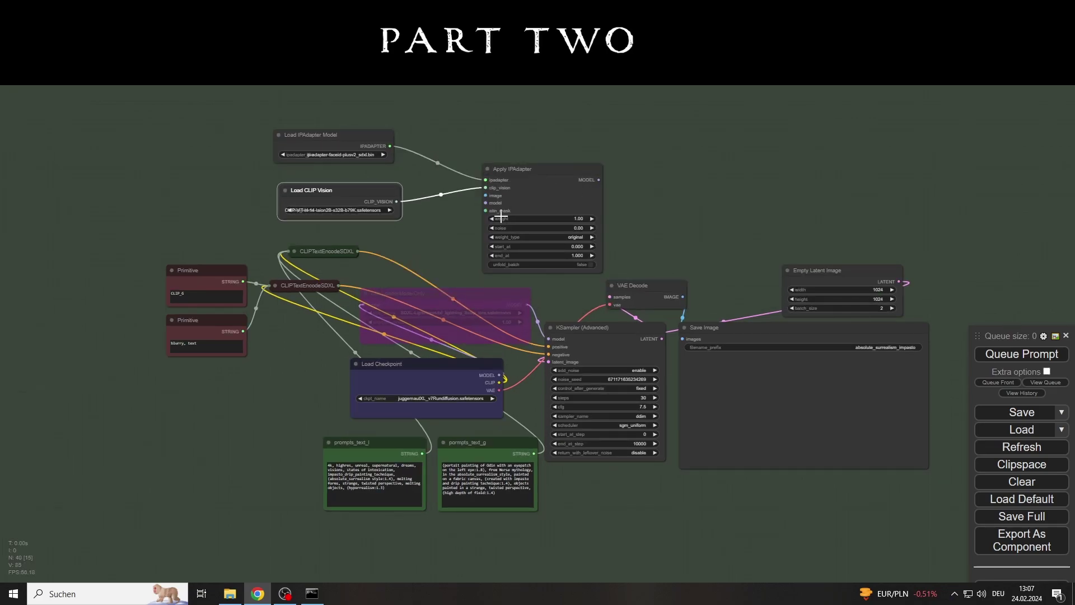
Re-enable the LoraLoaderModelOnly node and route its MODEL output through Apply IPAdapter to the KSampler (Advanced), tidying the nearby nodes.
{"action": "left_click_drag", "start_coordinate": [392, 365], "coordinate": [349, 377]}
{"action": "left_click", "coordinate": [442, 297]}
{"action": "key", "text": "ctrl+b"}
{"action": "left_click_drag", "start_coordinate": [398, 385], "coordinate": [364, 305]}
{"action": "left_click_drag", "start_coordinate": [526, 304], "coordinate": [485, 203]}
{"action": "left_click_drag", "start_coordinate": [599, 179], "coordinate": [548, 338]}
{"action": "left_click_drag", "start_coordinate": [444, 299], "coordinate": [386, 314]}
{"action": "left_click_drag", "start_coordinate": [361, 375], "coordinate": [420, 376]}
{"action": "mouse_move", "coordinate": [505, 358]}
{"action": "left_mouse_down"}
{"action": "mouse_move", "coordinate": [503, 338]}
{"action": "mouse_move", "coordinate": [599, 357]}
{"action": "left_mouse_up"}
Add a Load Image node and duplicate it to get a column of four Load Image nodes.
{"action": "double_click", "coordinate": [190, 157]}
{"action": "type", "text": "load image"}
{"action": "key", "text": "Return"}
{"action": "left_click_drag", "start_coordinate": [251, 152], "coordinate": [212, 112]}
{"action": "mouse_move", "coordinate": [212, 112]}
{"action": "left_mouse_down", "text": "ctrl"}
{"action": "mouse_move", "coordinate": [185, 259]}
{"action": "mouse_move", "coordinate": [200, 269]}
{"action": "mouse_move", "coordinate": [189, 432]}
{"action": "left_mouse_up", "text": "ctrl"}
{"action": "left_click_drag", "start_coordinate": [200, 432], "coordinate": [338, 427], "text": "alt"}
Shift the workflow nodes away from the Load Image column and place the two collapsed Primitive nodes beside the CLIPTextEncodeSDXL nodes.
{"action": "scroll", "coordinate": [338, 427], "scroll_direction": "down", "scroll_amount": 3}
{"action": "mouse_move", "coordinate": [360, 187]}
{"action": "left_mouse_down"}
{"action": "mouse_move", "coordinate": [271, 106]}
{"action": "mouse_move", "coordinate": [791, 415]}
{"action": "left_mouse_up"}
{"action": "left_click", "coordinate": [623, 284]}
{"action": "left_click_drag", "start_coordinate": [639, 272], "coordinate": [776, 273]}
{"action": "left_click_drag", "start_coordinate": [380, 347], "coordinate": [257, 354]}
{"action": "left_click_drag", "start_coordinate": [216, 226], "coordinate": [361, 222]}
{"action": "left_click_drag", "start_coordinate": [227, 265], "coordinate": [398, 266]}
{"action": "left_click", "coordinate": [341, 260]}
{"action": "left_click", "coordinate": [340, 222]}
{"action": "left_click_drag", "start_coordinate": [342, 223], "coordinate": [364, 249]}
Add a Prepare Image For Clip Vision node and duplicate it so each of the four Load Image nodes has one.
{"action": "scroll", "coordinate": [245, 139], "scroll_direction": "up", "scroll_amount": 1}
{"action": "left_click_drag", "start_coordinate": [245, 139], "coordinate": [281, 144]}
{"action": "double_click", "coordinate": [253, 151]}
{"action": "type", "text": "prepar"}
{"action": "key", "text": "Return"}
{"action": "mouse_move", "coordinate": [199, 125]}
{"action": "left_mouse_down"}
{"action": "mouse_move", "coordinate": [231, 152]}
{"action": "mouse_move", "coordinate": [274, 257]}
{"action": "mouse_move", "coordinate": [278, 318]}
{"action": "left_mouse_up"}
{"action": "mouse_move", "coordinate": [274, 387]}
{"action": "left_mouse_down"}
{"action": "mouse_move", "coordinate": [225, 470]}
{"action": "mouse_move", "coordinate": [299, 436]}
{"action": "left_mouse_up"}
{"action": "scroll", "coordinate": [226, 469], "scroll_direction": "up", "scroll_amount": 1}
{"action": "left_click_drag", "start_coordinate": [129, 376], "coordinate": [138, 350]}
{"action": "left_click_drag", "start_coordinate": [278, 434], "coordinate": [124, 479]}
{"action": "left_click", "coordinate": [299, 307]}
{"action": "left_click_drag", "start_coordinate": [299, 307], "coordinate": [282, 346]}
{"action": "left_click_drag", "start_coordinate": [281, 346], "coordinate": [284, 495], "text": "alt"}
Connect the Load Image nodes' IMAGE outputs to their Prepare Image For Clip Vision nodes.
{"action": "left_click_drag", "start_coordinate": [186, 236], "coordinate": [223, 245]}
{"action": "left_click_drag", "start_coordinate": [187, 360], "coordinate": [213, 355]}
{"action": "left_click_drag", "start_coordinate": [187, 486], "coordinate": [214, 501]}
{"action": "left_click_drag", "start_coordinate": [319, 248], "coordinate": [320, 249]}
Add a Batch Images node and duplicate it to get three.
{"action": "mouse_move", "coordinate": [348, 333]}
{"action": "left_mouse_down"}
{"action": "mouse_move", "coordinate": [321, 330]}
{"action": "mouse_move", "coordinate": [355, 183]}
{"action": "left_mouse_up"}
{"action": "double_click", "coordinate": [325, 330]}
{"action": "type", "text": "batc"}
{"action": "left_click", "coordinate": [356, 372]}
{"action": "left_click_drag", "start_coordinate": [361, 324], "coordinate": [355, 445], "text": "alt"}
Connect the four Prepare Image For Clip Vision outputs in pairs to the first two Batch Images nodes.
{"action": "left_click_drag", "start_coordinate": [308, 117], "coordinate": [325, 190]}
{"action": "left_click_drag", "start_coordinate": [299, 244], "coordinate": [325, 197]}
{"action": "left_click_drag", "start_coordinate": [287, 352], "coordinate": [330, 333]}
{"action": "left_click_drag", "start_coordinate": [291, 498], "coordinate": [342, 379]}
Merge the two paired Batch Images outputs in the third Batch Images node and connect it to Apply IPAdapter's image input.
{"action": "left_click_drag", "start_coordinate": [252, 343], "coordinate": [241, 343]}
{"action": "left_click_drag", "start_coordinate": [355, 451], "coordinate": [380, 314]}
{"action": "left_click_drag", "start_coordinate": [392, 190], "coordinate": [346, 318]}
{"action": "left_click_drag", "start_coordinate": [387, 384], "coordinate": [347, 324]}
{"action": "left_click_drag", "start_coordinate": [413, 318], "coordinate": [621, 154]}
Add a Preview Image node and connect the merging Batch Images node's output to it.
{"action": "double_click", "coordinate": [381, 459]}
{"action": "type", "text": "prev"}
{"action": "key", "text": "Return"}
{"action": "left_click_drag", "start_coordinate": [413, 317], "coordinate": [384, 464]}
{"action": "left_click_drag", "start_coordinate": [397, 453], "coordinate": [356, 480]}
{"action": "mouse_move", "coordinate": [425, 422]}
{"action": "left_mouse_down"}
{"action": "mouse_move", "coordinate": [429, 411]}
{"action": "mouse_move", "coordinate": [417, 415]}
{"action": "left_mouse_up"}
{"action": "scroll", "coordinate": [429, 410], "scroll_direction": "down", "scroll_amount": 1}
{"action": "scroll", "coordinate": [647, 154], "scroll_direction": "up", "scroll_amount": 1}
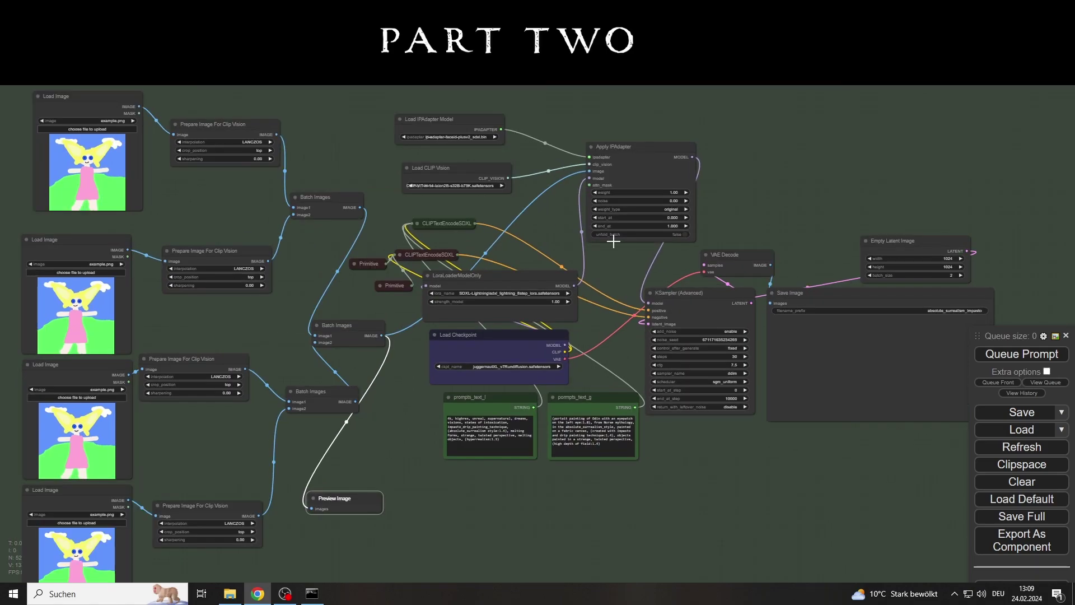
Reposition the prompts_text_l node and set the KSampler to 8 steps and a cfg of 1.
{"action": "left_click_drag", "start_coordinate": [489, 396], "coordinate": [472, 406]}
{"action": "left_click_drag", "start_coordinate": [546, 481], "coordinate": [519, 466]}
{"action": "left_click", "coordinate": [687, 340]}
{"action": "type", "text": "8"}
{"action": "key", "text": "Return"}
{"action": "left_click", "coordinate": [700, 346]}
{"action": "type", "text": "1"}
{"action": "key", "text": "Return"}
{"action": "left_click_drag", "start_coordinate": [381, 357], "coordinate": [408, 356]}
Set crop_position to center in all four Prepare Image For Clip Vision nodes.
{"action": "left_click_drag", "start_coordinate": [84, 92], "coordinate": [76, 102]}
{"action": "left_click", "coordinate": [239, 132]}
{"action": "left_click", "coordinate": [255, 179]}
{"action": "left_click", "coordinate": [236, 261]}
{"action": "left_click", "coordinate": [251, 306]}
{"action": "left_click", "coordinate": [203, 368]}
{"action": "left_click", "coordinate": [223, 412]}
{"action": "left_click", "coordinate": [232, 515]}
{"action": "left_click", "coordinate": [239, 560]}
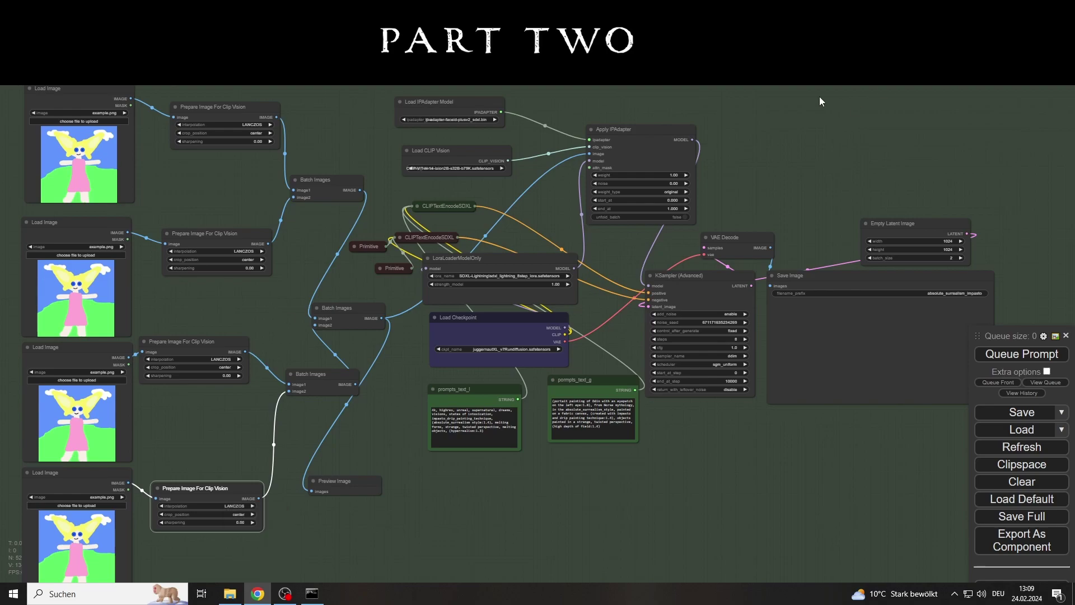
Add a Save IPAdapter Embeds node and an Encode IPAdapter Image node connected to its embeds input.
{"action": "left_click_drag", "start_coordinate": [836, 106], "coordinate": [769, 151]}
{"action": "double_click", "coordinate": [710, 145]}
{"action": "type", "text": "save"}
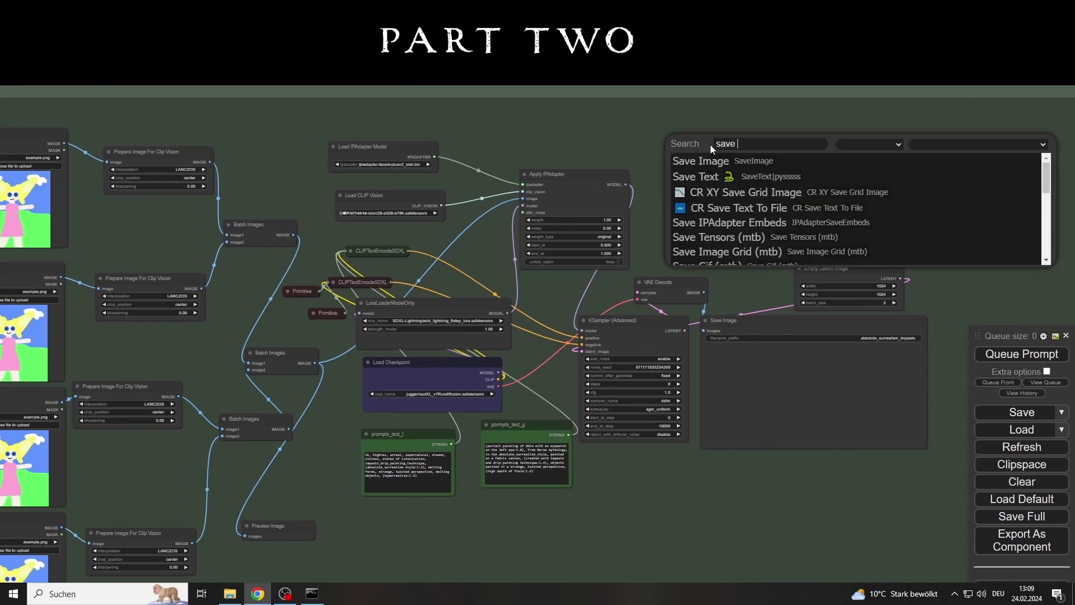
{"action": "key", "text": "BackSpace"}
{"action": "key", "text": "BackSpace"}
{"action": "key", "text": "BackSpace"}
{"action": "key", "text": "BackSpace"}
{"action": "key", "text": "BackSpace"}
{"action": "type", "text": "embe"}
{"action": "left_click", "coordinate": [729, 161]}
{"action": "left_click_drag", "start_coordinate": [741, 140], "coordinate": [844, 145]}
{"action": "left_click_drag", "start_coordinate": [818, 152], "coordinate": [774, 153]}
{"action": "left_click", "coordinate": [814, 205]}
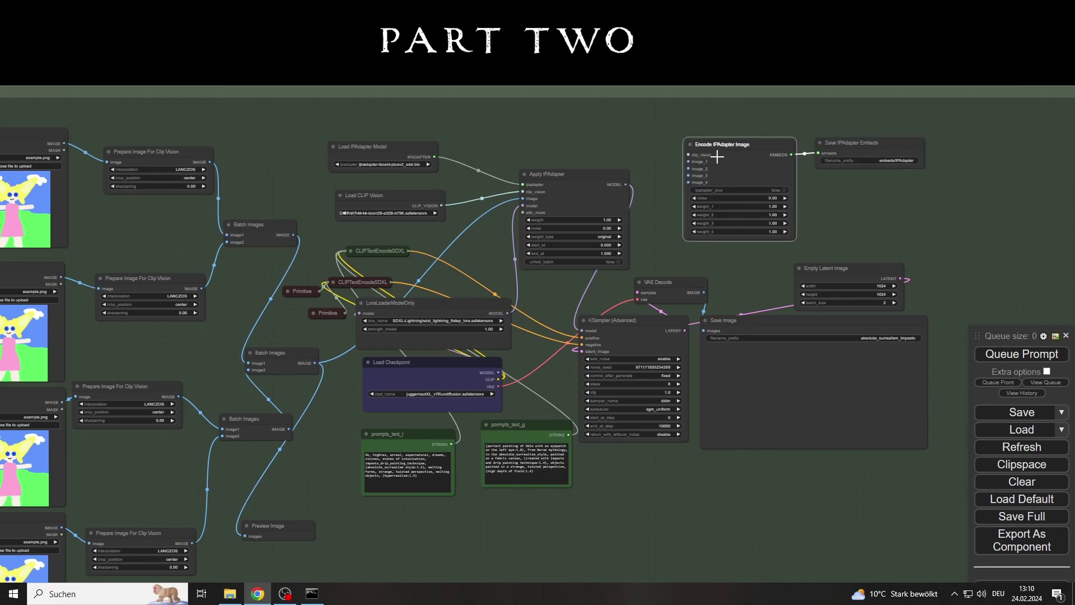
Connect the merging Batch Images output to Encode IPAdapter Image and mute both the encode and save embeds nodes.
{"action": "left_click_drag", "start_coordinate": [317, 363], "coordinate": [674, 166]}
{"action": "left_click", "coordinate": [741, 115]}
{"action": "left_click_drag", "start_coordinate": [741, 115], "coordinate": [881, 238]}
{"action": "key", "text": "ctrl+m"}
Rearrange the nodes more compactly, moving the KSampler up beside LoraLoaderModelOnly and adjusting prompts_text_g.
{"action": "left_click_drag", "start_coordinate": [571, 190], "coordinate": [558, 197]}
{"action": "left_click_drag", "start_coordinate": [529, 348], "coordinate": [574, 307]}
{"action": "left_click_drag", "start_coordinate": [650, 279], "coordinate": [592, 249]}
{"action": "left_click_drag", "start_coordinate": [566, 383], "coordinate": [554, 398]}
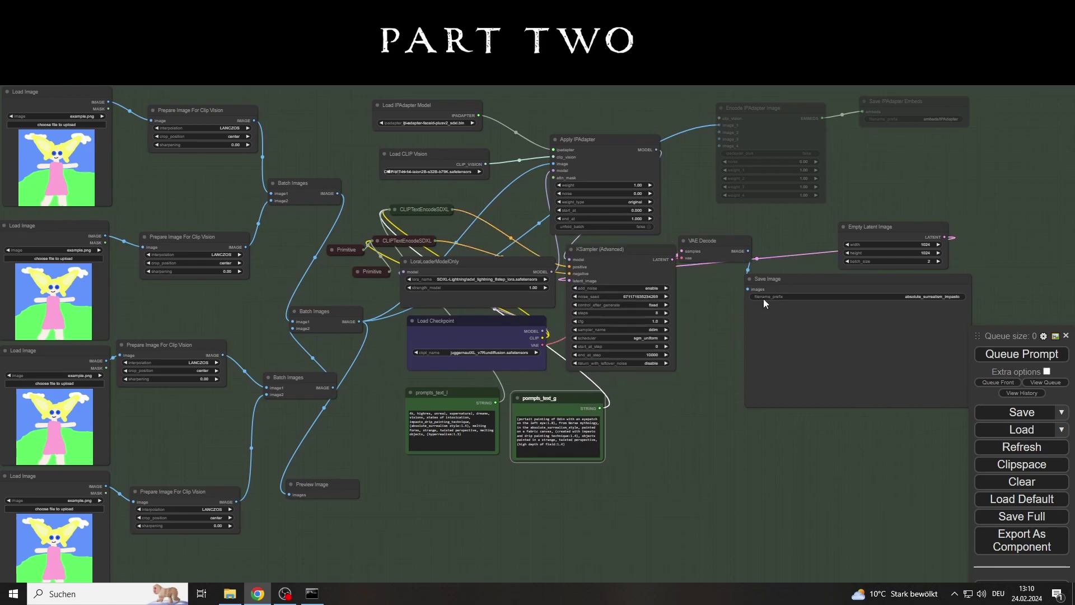
Move the Save Image node closer to the KSampler and set its filename prefix to surrealism_emb.
{"action": "left_click_drag", "start_coordinate": [784, 278], "coordinate": [731, 294]}
{"action": "left_click", "coordinate": [895, 312]}
{"action": "type", "text": "surrealism_emb"}
Load four absolute_surrealism_collage tree images from the file explorer into the four Load Image nodes.
{"action": "left_click", "coordinate": [229, 593]}
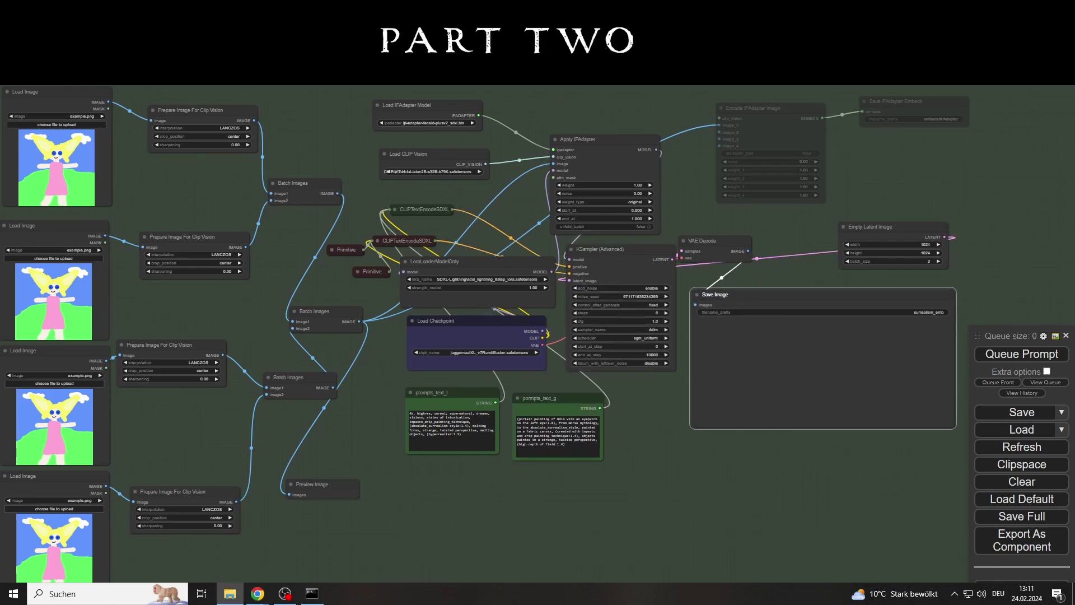
{"action": "left_click_drag", "start_coordinate": [0, 179], "coordinate": [51, 180]}
{"action": "left_click_drag", "start_coordinate": [0, 296], "coordinate": [103, 296]}
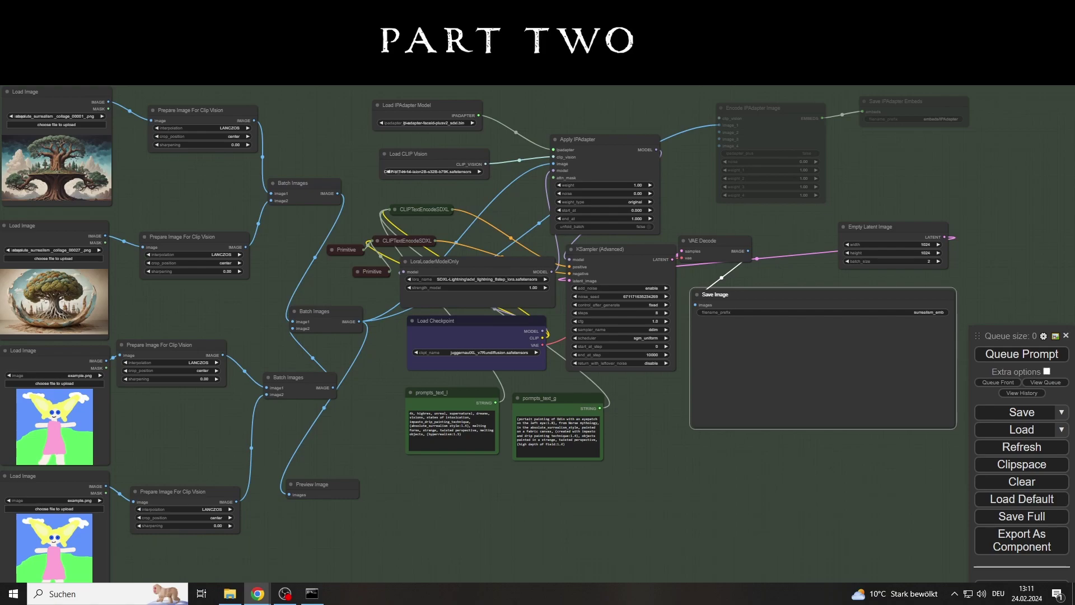
{"action": "left_click_drag", "start_coordinate": [0, 417], "coordinate": [67, 417]}
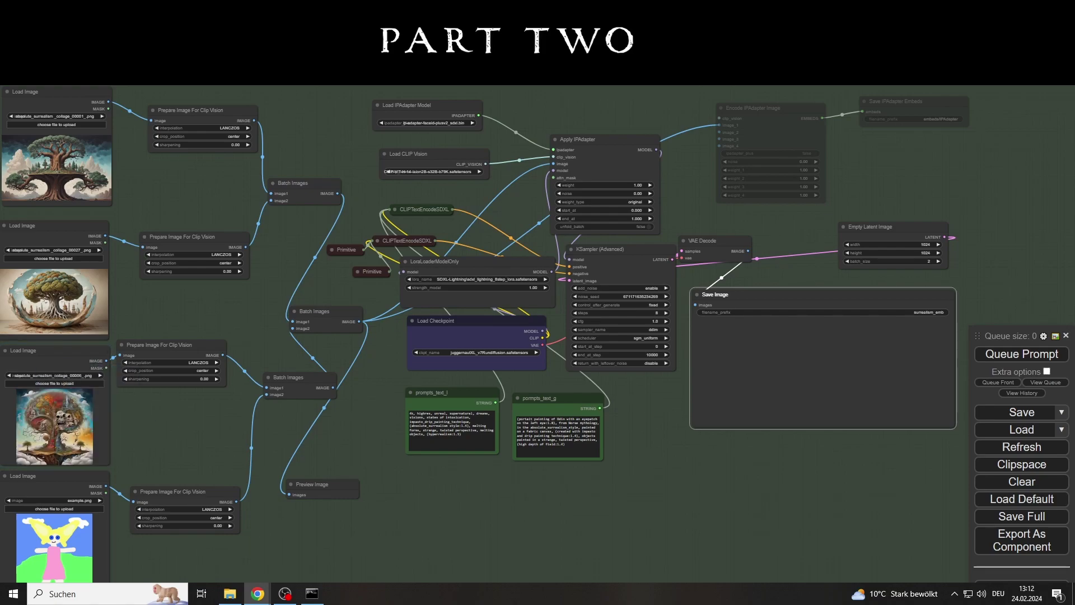
{"action": "left_click_drag", "start_coordinate": [1, 417], "coordinate": [54, 538]}
Set the Save IPAdapter Embeds filename prefix to embeds/IPAdapter_absolute_surrealism.
{"action": "left_click", "coordinate": [944, 118]}
{"action": "left_click", "coordinate": [1057, 122]}
{"action": "type", "text": "_absolut"}
{"action": "type", "text": "te_surrealism"}
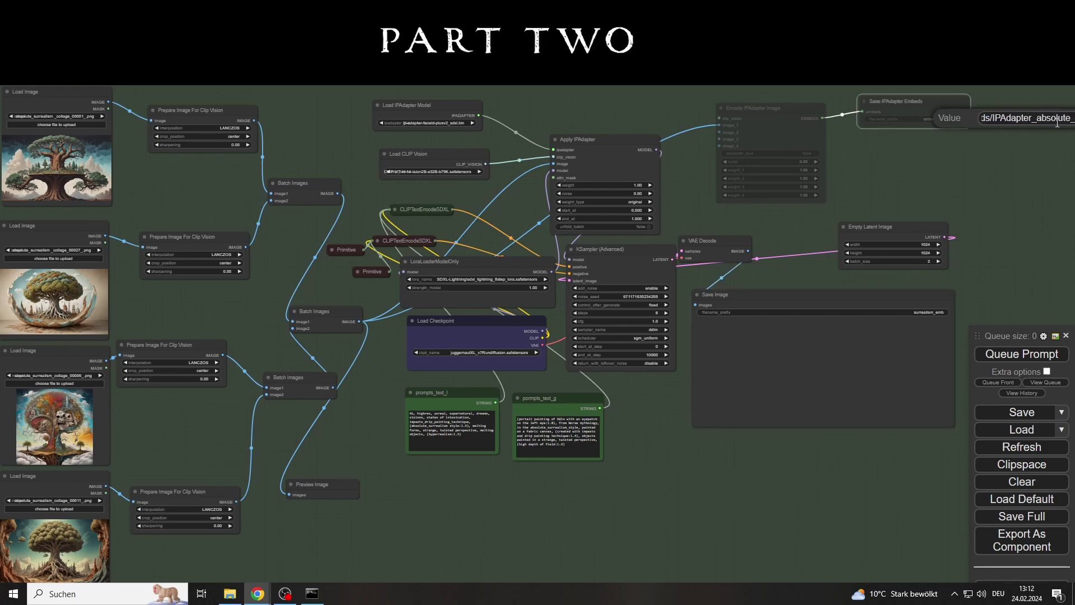
{"action": "key", "text": "Return"}
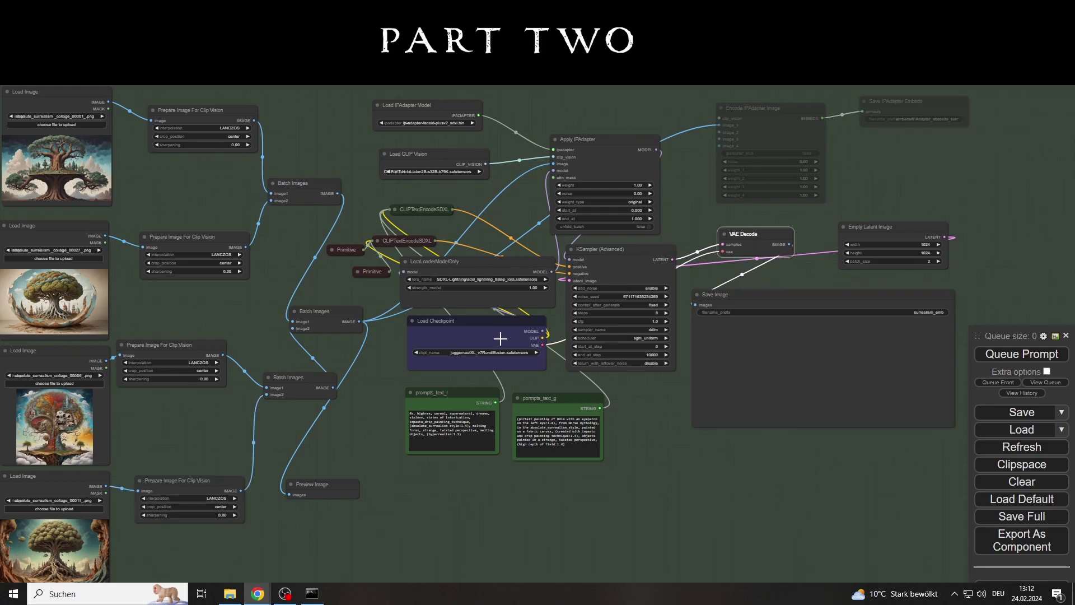
Switch the checkpoint to sd_xl_base_1.0.safetensors and replace the Odin subject in prompts_text_g with yggdrasil.
{"action": "left_click", "coordinate": [511, 353]}
{"action": "left_click", "coordinate": [590, 407]}
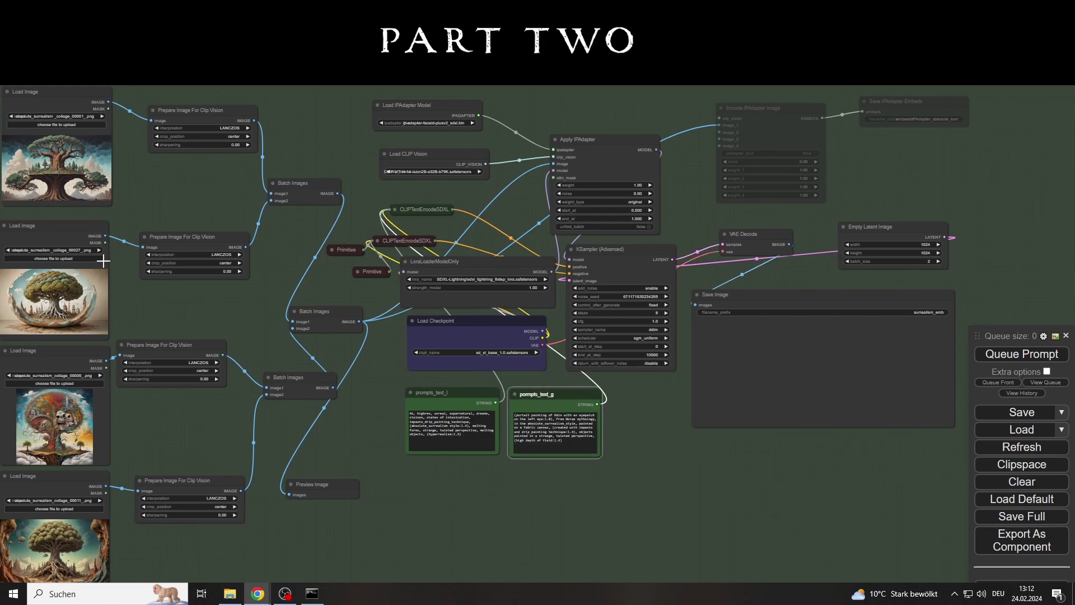
{"action": "scroll", "coordinate": [554, 372], "scroll_direction": "up", "scroll_amount": 1}
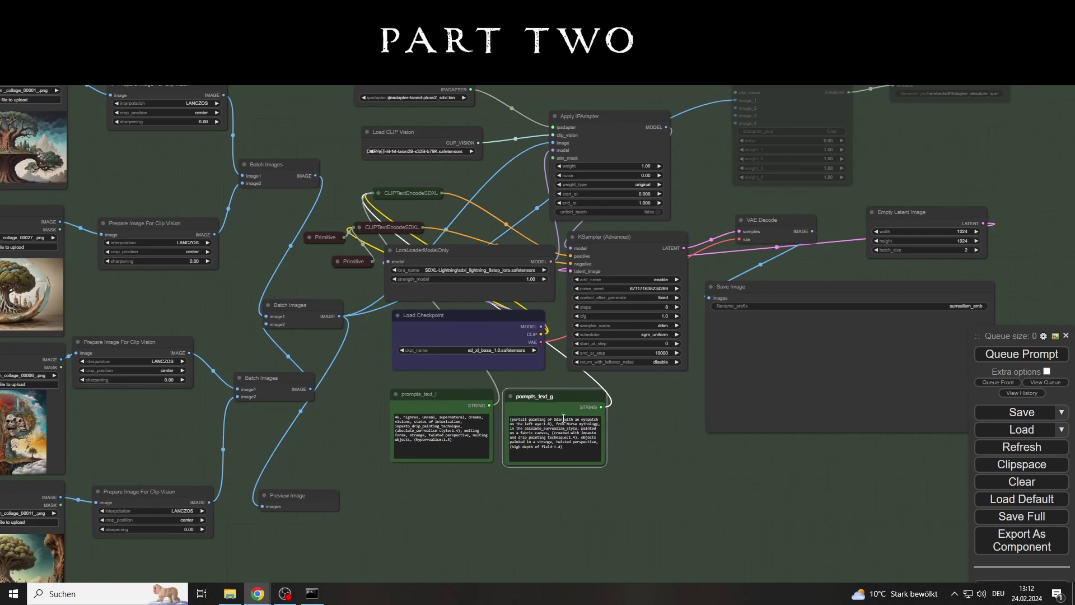
{"action": "left_click", "coordinate": [563, 419]}
{"action": "mouse_move", "coordinate": [563, 419]}
{"action": "left_mouse_down"}
{"action": "mouse_move", "coordinate": [529, 420]}
{"action": "mouse_move", "coordinate": [554, 424]}
{"action": "left_mouse_up"}
{"action": "key", "text": "BackSpace"}
{"action": "key", "text": "BackSpace"}
{"action": "key", "text": "BackSpace"}
{"action": "key", "text": "BackSpace"}
{"action": "key", "text": "BackSpace"}
{"action": "key", "text": "BackSpace"}
{"action": "type", "text": "yggdrasil"}
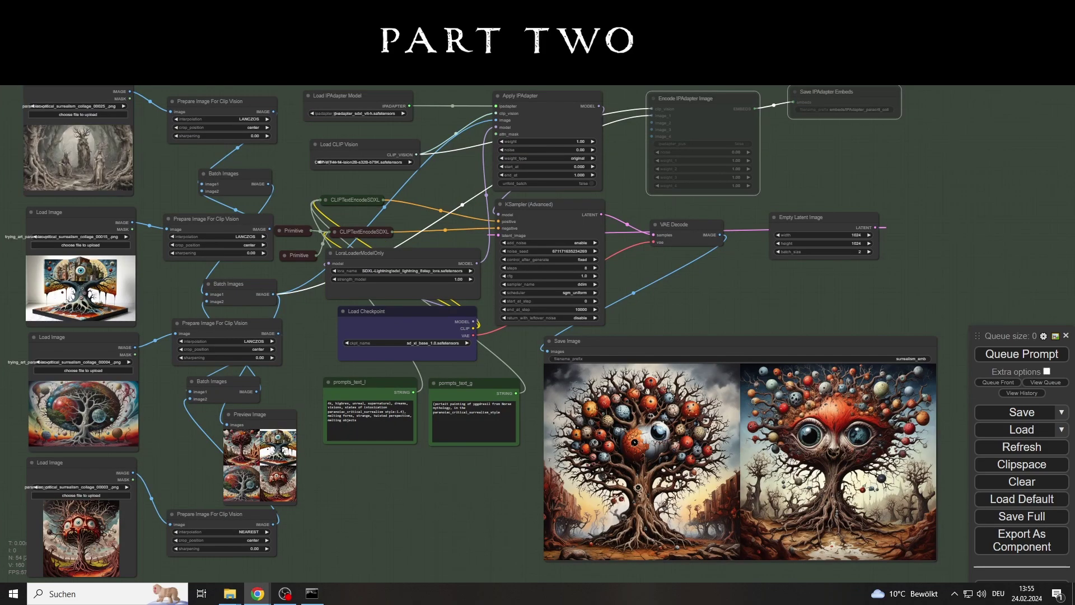
Load norns collage images into the lower Load Image nodes and change the subject in prompts_text_g to the three norns.
{"action": "left_click_drag", "start_coordinate": [0, 352], "coordinate": [73, 413]}
{"action": "left_click_drag", "start_coordinate": [0, 508], "coordinate": [89, 555]}
{"action": "left_click", "coordinate": [479, 403]}
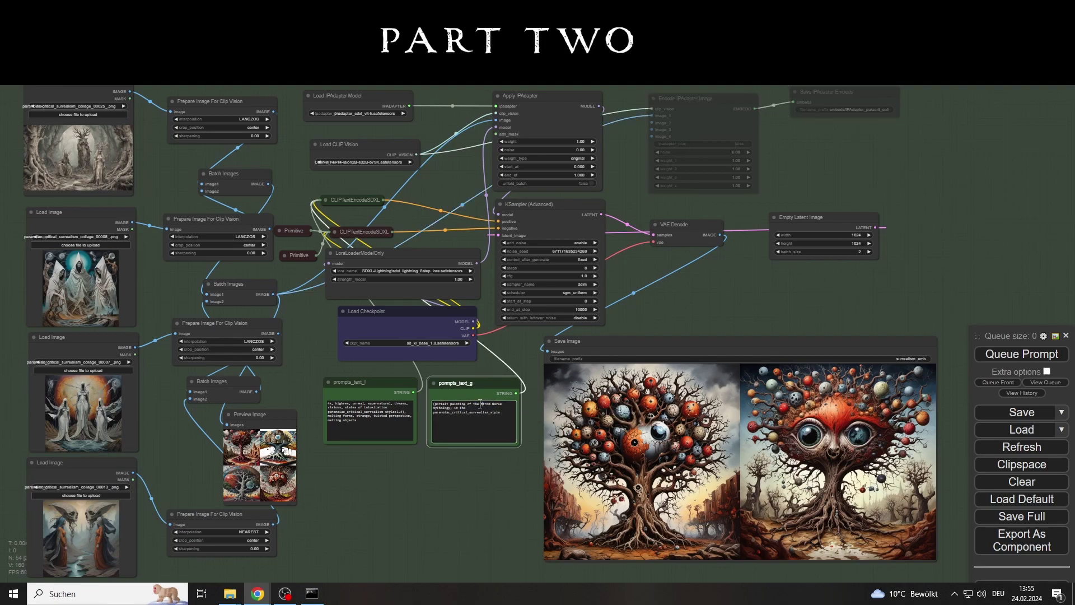
Replace the ending of the Save IPAdapter Embeds filename prefix with norns and queue the prompt.
{"action": "left_click", "coordinate": [866, 109]}
{"action": "key", "text": "End"}
{"action": "key", "text": "BackSpace"}
{"action": "key", "text": "BackSpace"}
{"action": "key", "text": "BackSpace"}
{"action": "key", "text": "BackSpace"}
{"action": "key", "text": "BackSpace"}
{"action": "key", "text": "BackSpace"}
{"action": "key", "text": "BackSpace"}
{"action": "key", "text": "BackSpace"}
{"action": "key", "text": "BackSpace"}
{"action": "type", "text": "norns"}
{"action": "key", "text": "Return"}
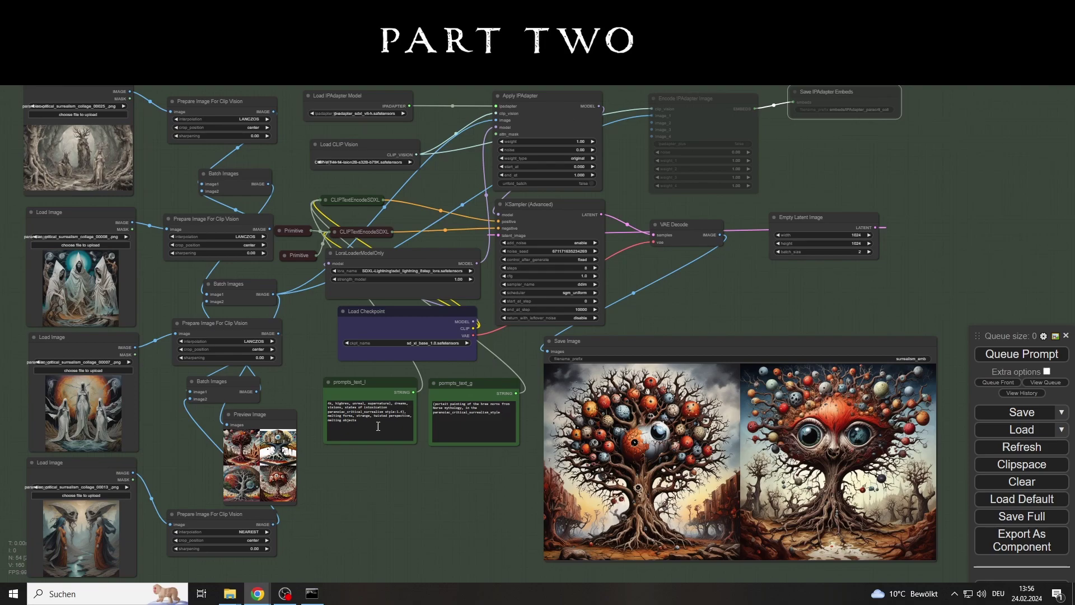
{"action": "key", "text": "ctrl+Return"}
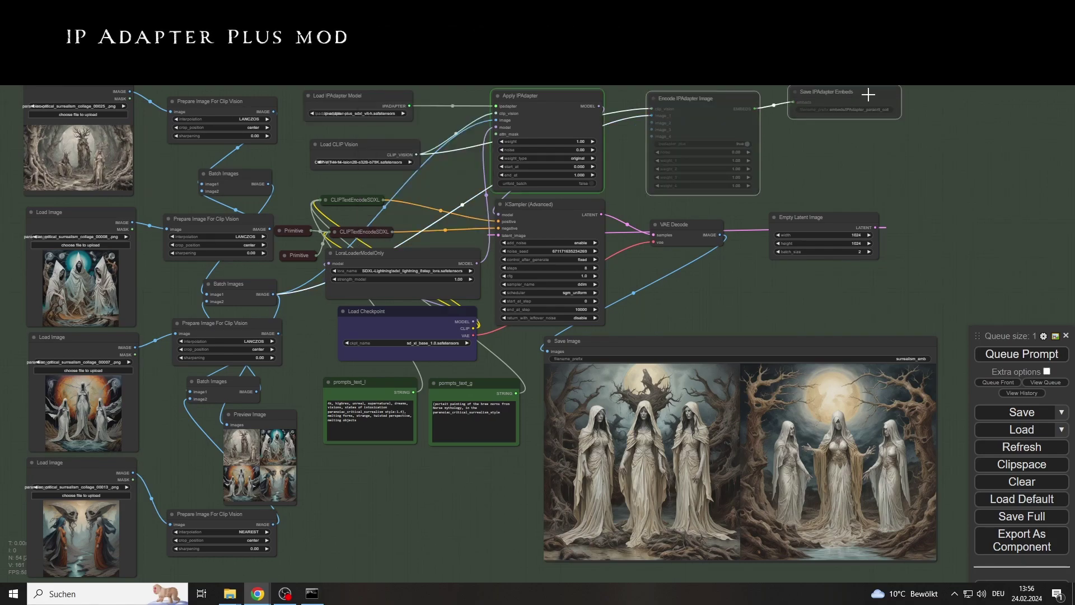
Insert _plus after IPAdapter in the Save IPAdapter Embeds filename prefix.
{"action": "left_click", "coordinate": [862, 110]}
{"action": "type", "text": "_plus_p"}
{"action": "key", "text": "Return"}
Unmute the Encode IPAdapter Image and Save IPAdapter Embeds nodes for the embed run and mute them again.
{"action": "left_click", "coordinate": [702, 107]}
{"action": "left_click", "coordinate": [848, 98], "text": "ctrl"}
{"action": "key", "text": "ctrl+m"}
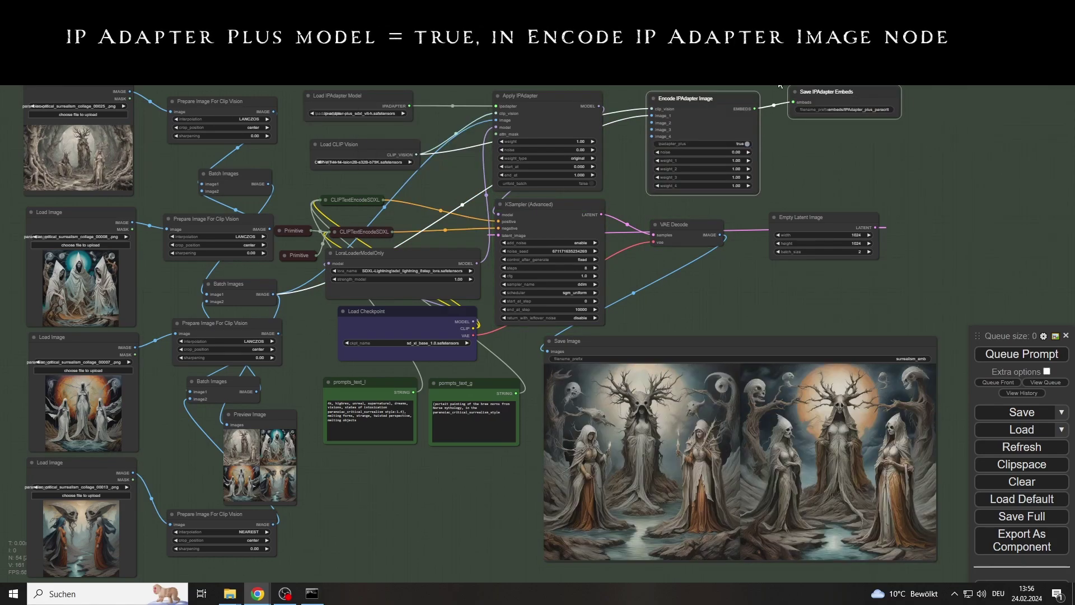
{"action": "key", "text": "ctrl+m"}
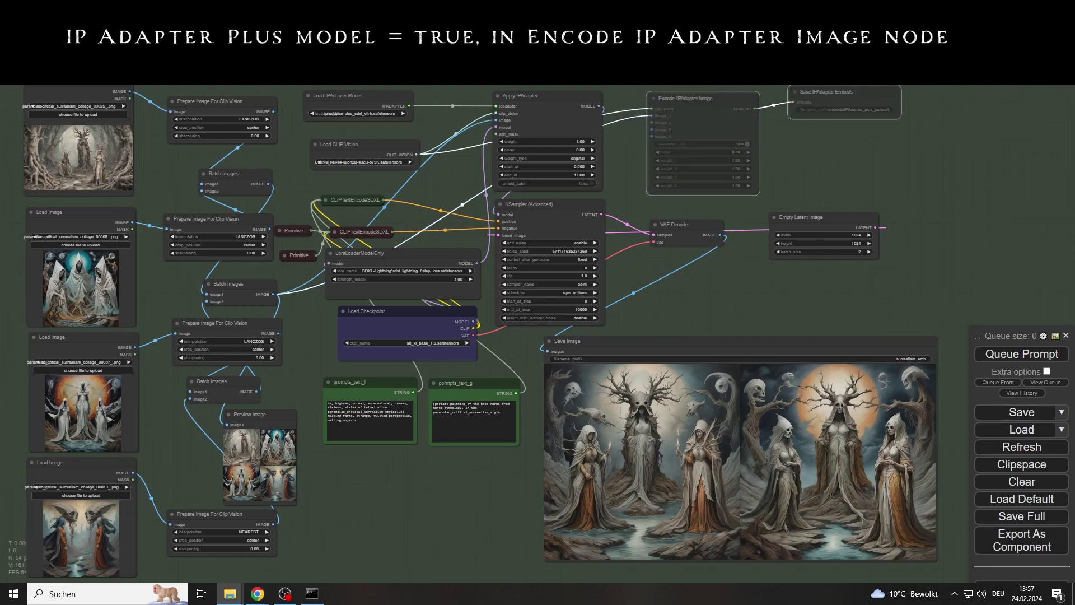
Replace the four reference images in the Load Image nodes with surrealism decalcomania images from the file explorer.
{"action": "left_click_drag", "start_coordinate": [0, 172], "coordinate": [101, 173]}
{"action": "left_click_drag", "start_coordinate": [0, 311], "coordinate": [72, 310]}
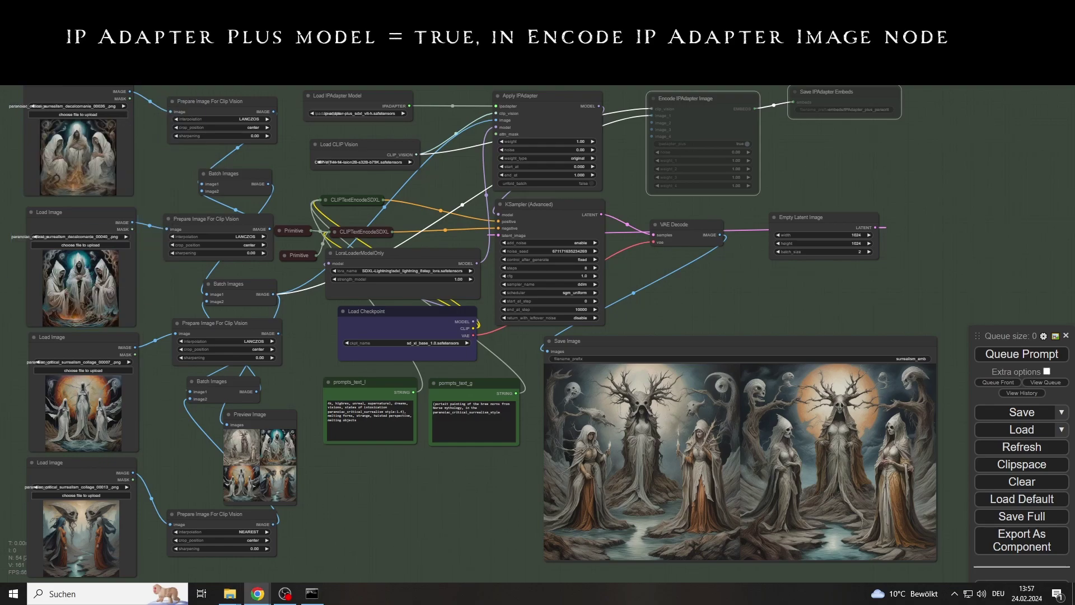
{"action": "left_click_drag", "start_coordinate": [0, 314], "coordinate": [89, 386]}
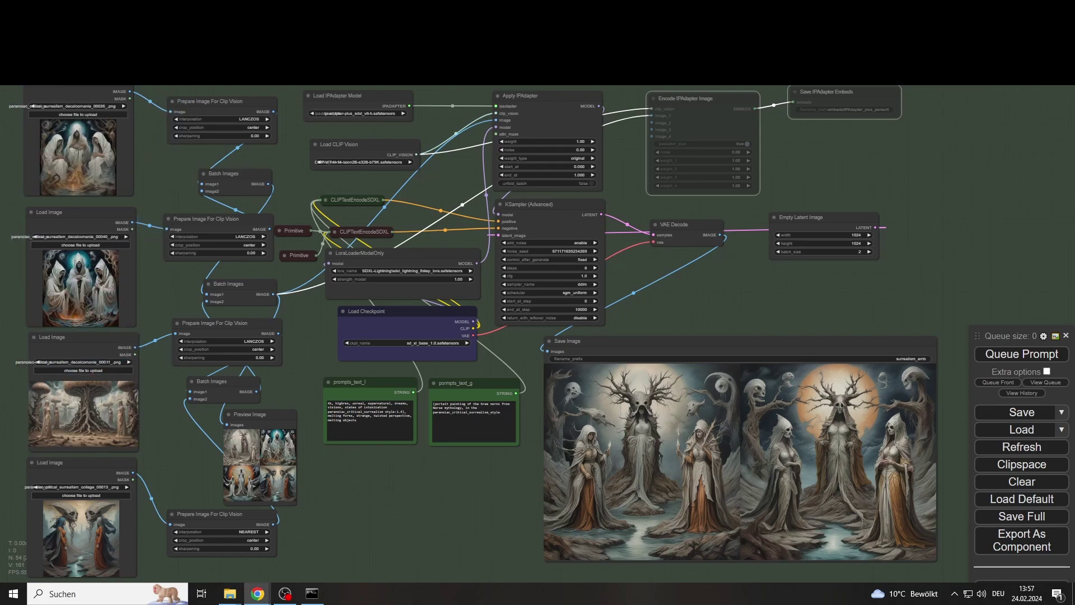
{"action": "left_click_drag", "start_coordinate": [0, 503], "coordinate": [95, 535]}
{"action": "left_click", "coordinate": [0, 392]}
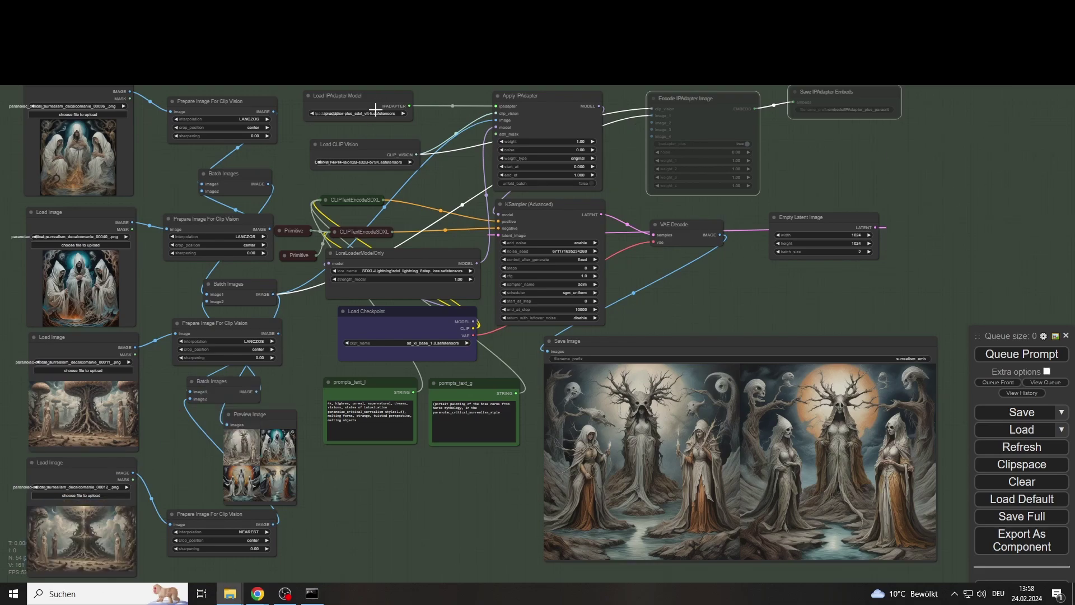
Queue the prompt and replace the ending of the Save IPAdapter Embeds filename prefix with decalcomanie.
{"action": "left_click", "coordinate": [1025, 353]}
{"action": "left_click", "coordinate": [879, 109]}
{"action": "left_click", "coordinate": [994, 108]}
{"action": "key", "text": "End"}
{"action": "key", "text": "BackSpace"}
{"action": "key", "text": "BackSpace"}
{"action": "key", "text": "BackSpace"}
{"action": "key", "text": "BackSpace"}
{"action": "key", "text": "BackSpace"}
{"action": "key", "text": "BackSpace"}
{"action": "key", "text": "BackSpace"}
{"action": "type", "text": "decalcomanie"}
{"action": "key", "text": "Return"}
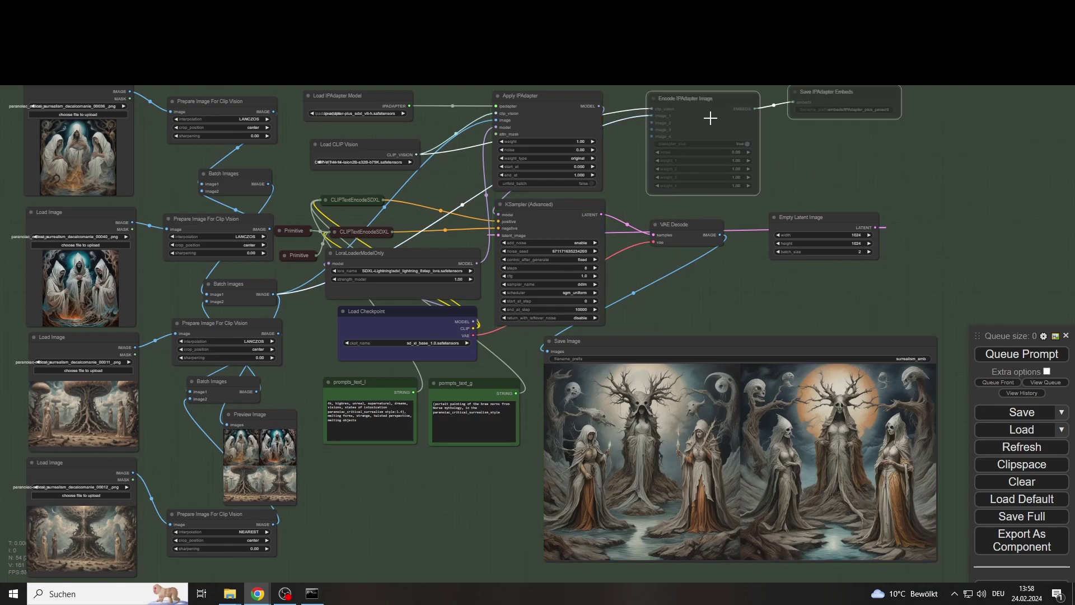
Unmute the Encode IPAdapter Image and Save IPAdapter Embeds nodes and choose the model in Load IPAdapter Model.
{"action": "key", "text": "ctrl+m"}
{"action": "left_click", "coordinate": [367, 113]}
{"action": "left_click", "coordinate": [421, 164]}
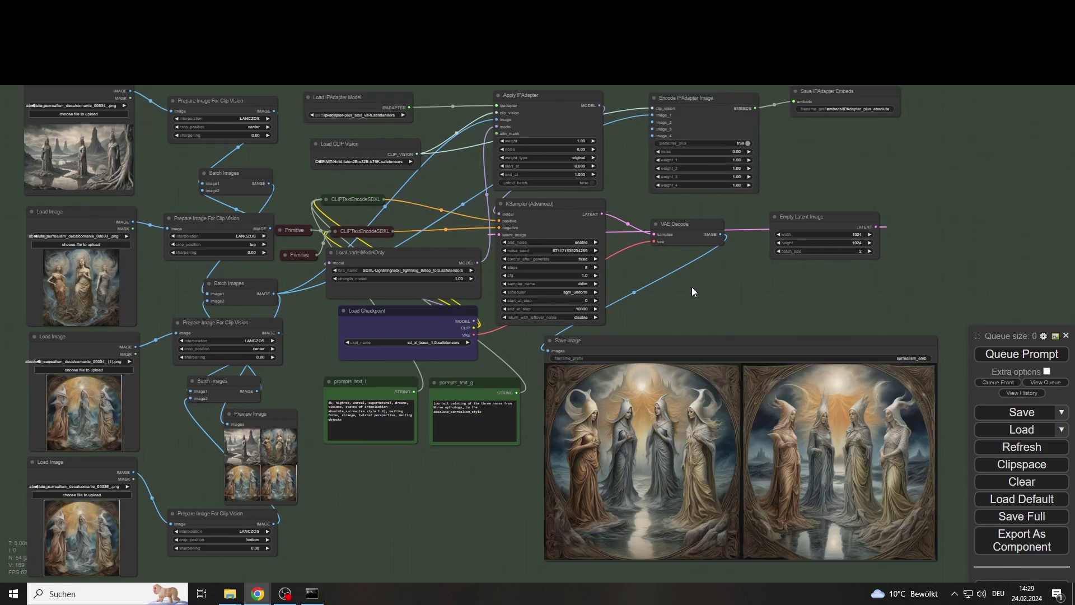
Save all nodes of the embeds workflow group as a template named show, don't tell emb.
{"action": "scroll", "coordinate": [691, 287], "scroll_direction": "down", "scroll_amount": 5}
{"action": "left_click_drag", "start_coordinate": [427, 354], "coordinate": [807, 448]}
{"action": "right_click", "coordinate": [564, 405]}
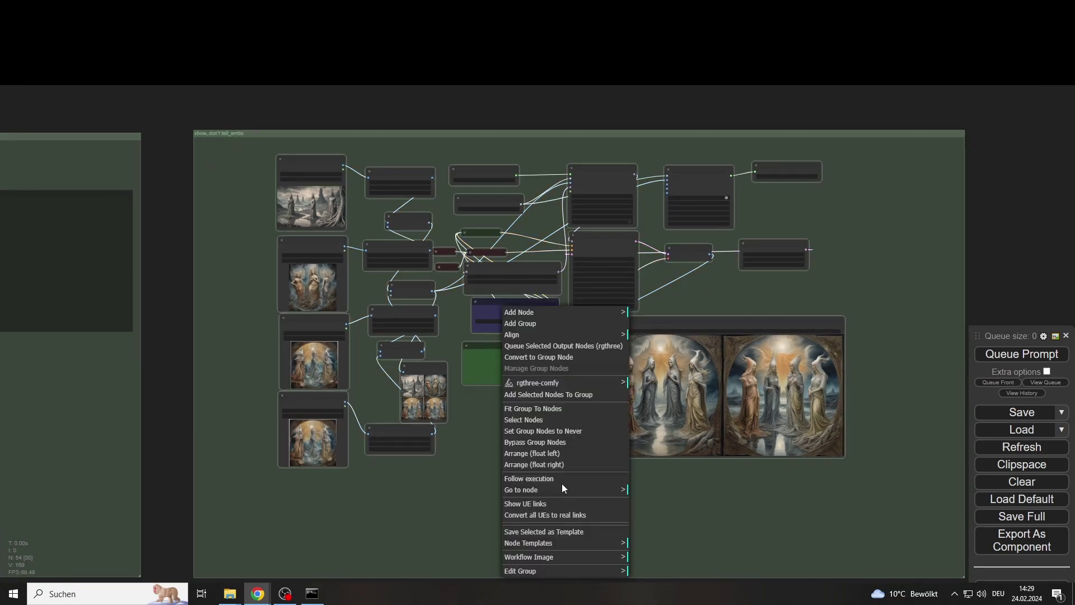
{"action": "left_click", "coordinate": [551, 532]}
{"action": "type", "text": "show, don't tell emd"}
{"action": "key", "text": "BackSpace"}
{"action": "type", "text": "b"}
{"action": "key", "text": "Return"}
Insert the saved base generation workflow template into the empty canvas area beside the existing groups.
{"action": "scroll", "coordinate": [498, 426], "scroll_direction": "down", "scroll_amount": 8}
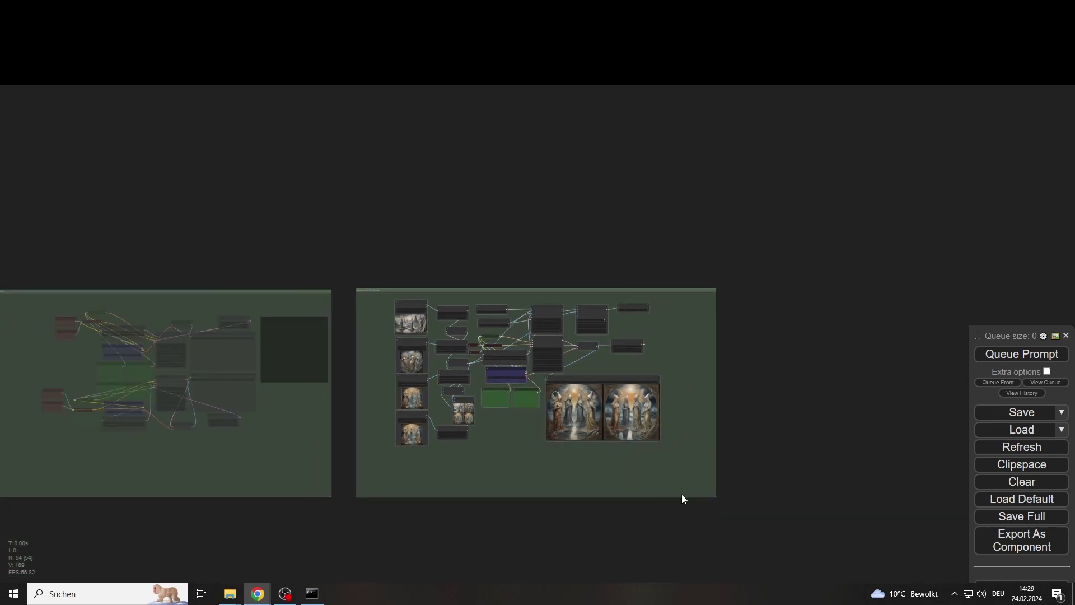
{"action": "scroll", "coordinate": [517, 421], "scroll_direction": "up", "scroll_amount": 4}
{"action": "scroll", "coordinate": [517, 424], "scroll_direction": "up", "scroll_amount": 2}
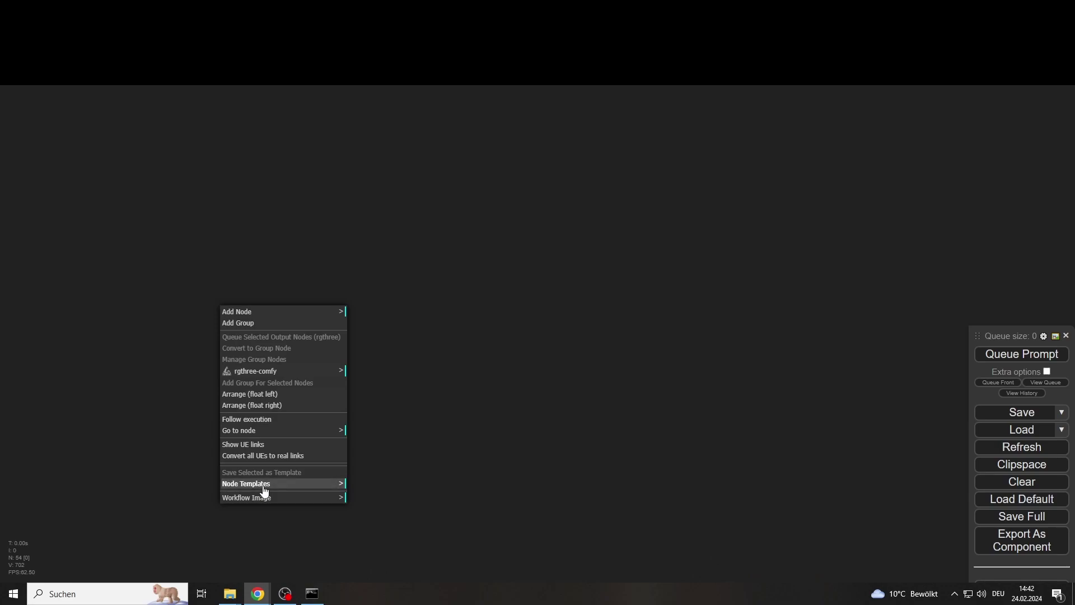
{"action": "left_click", "coordinate": [263, 485]}
{"action": "left_click", "coordinate": [386, 552]}
Add a new group near the inserted nodes and title it show, don't tell_finals.
{"action": "left_click_drag", "start_coordinate": [139, 231], "coordinate": [201, 236]}
{"action": "right_click", "coordinate": [190, 230]}
{"action": "left_click", "coordinate": [215, 238]}
{"action": "double_click", "coordinate": [307, 233]}
{"action": "type", "text": "show, don't tell_finals"}
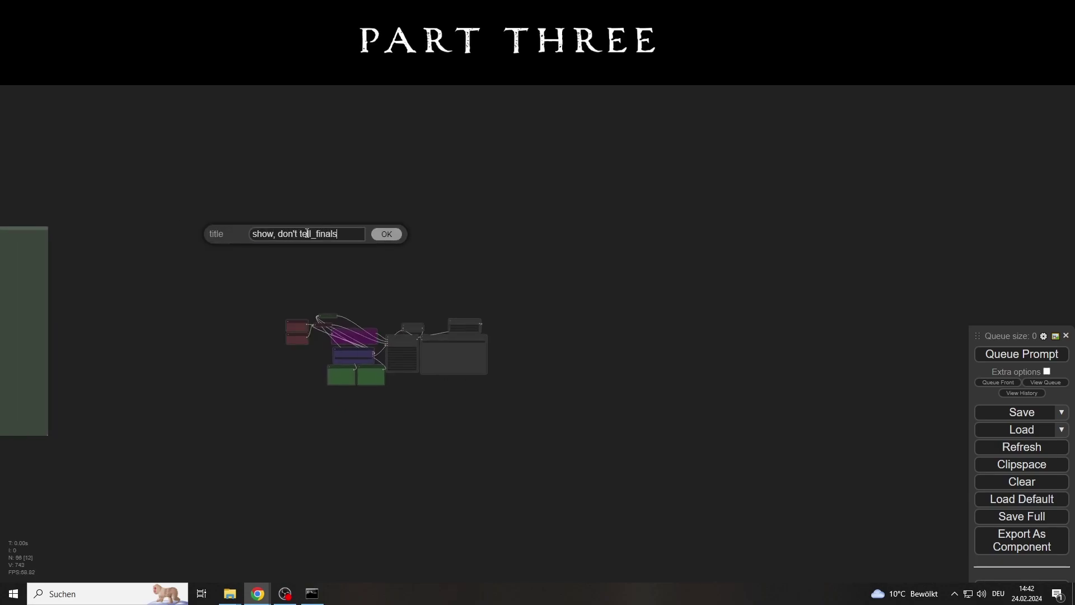
{"action": "key", "text": "Return"}
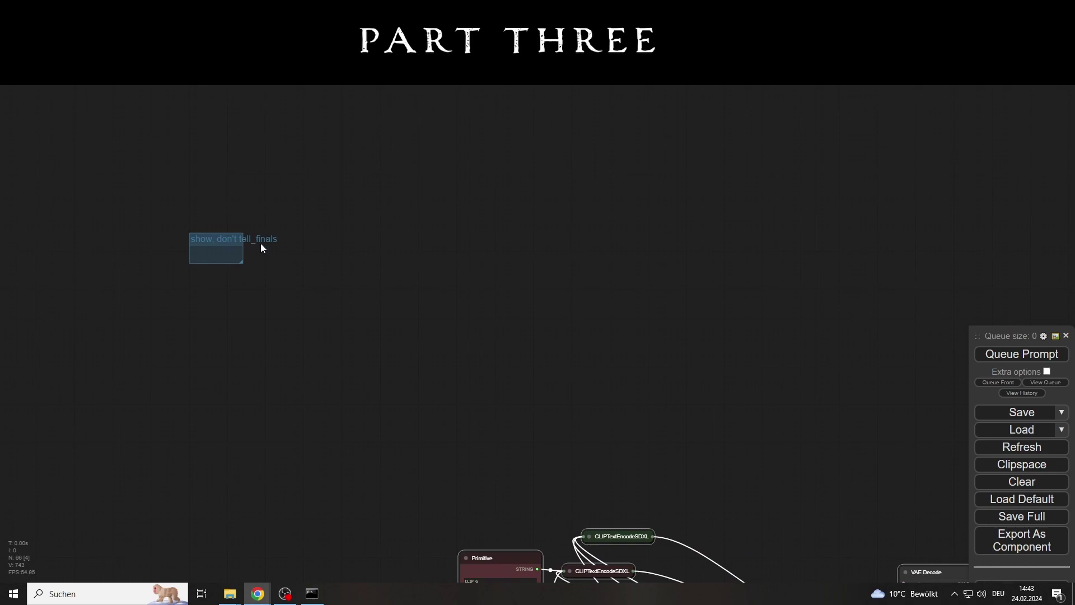
Move and enlarge the show, don't tell_finals group so it encloses all the inserted nodes with room to spare.
{"action": "left_click_drag", "start_coordinate": [512, 464], "coordinate": [334, 245]}
{"action": "scroll", "coordinate": [334, 246], "scroll_direction": "down", "scroll_amount": 3}
{"action": "left_click_drag", "start_coordinate": [129, 95], "coordinate": [941, 557]}
{"action": "scroll", "coordinate": [482, 255], "scroll_direction": "down", "scroll_amount": 9}
{"action": "left_click_drag", "start_coordinate": [318, 176], "coordinate": [179, 212]}
{"action": "left_click_drag", "start_coordinate": [533, 417], "coordinate": [575, 463]}
Change the color of the show, don't tell_finals group to green.
{"action": "right_click", "coordinate": [180, 213]}
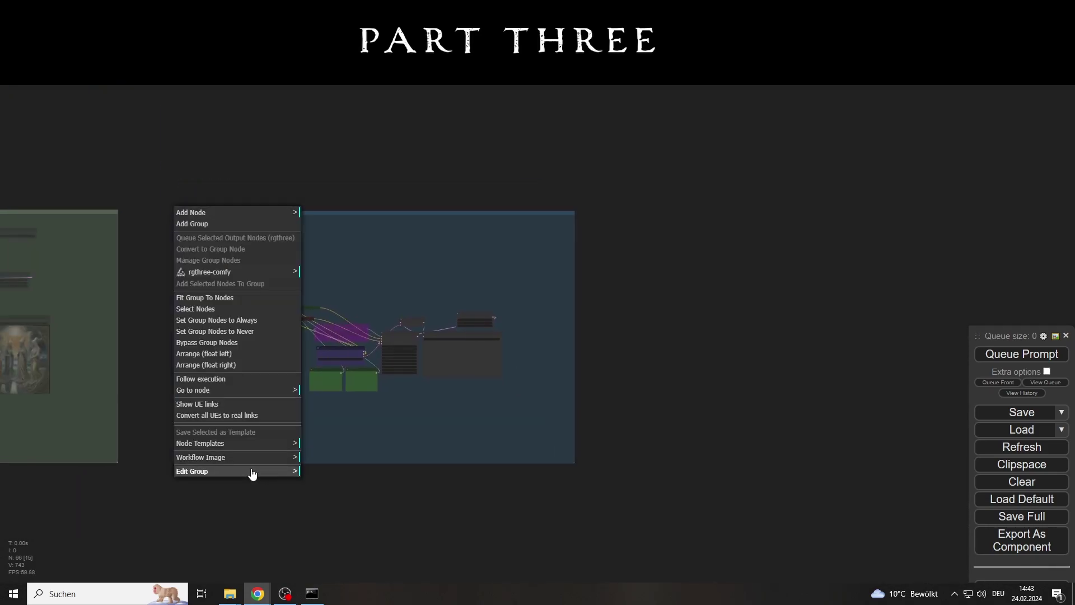
{"action": "left_click", "coordinate": [253, 472]}
{"action": "left_click", "coordinate": [313, 468]}
{"action": "left_click", "coordinate": [377, 503]}
Enlarge the Save Image node in the show, don't tell_finals group.
{"action": "scroll", "coordinate": [325, 313], "scroll_direction": "up", "scroll_amount": 5}
{"action": "scroll", "coordinate": [412, 320], "scroll_direction": "up", "scroll_amount": 3}
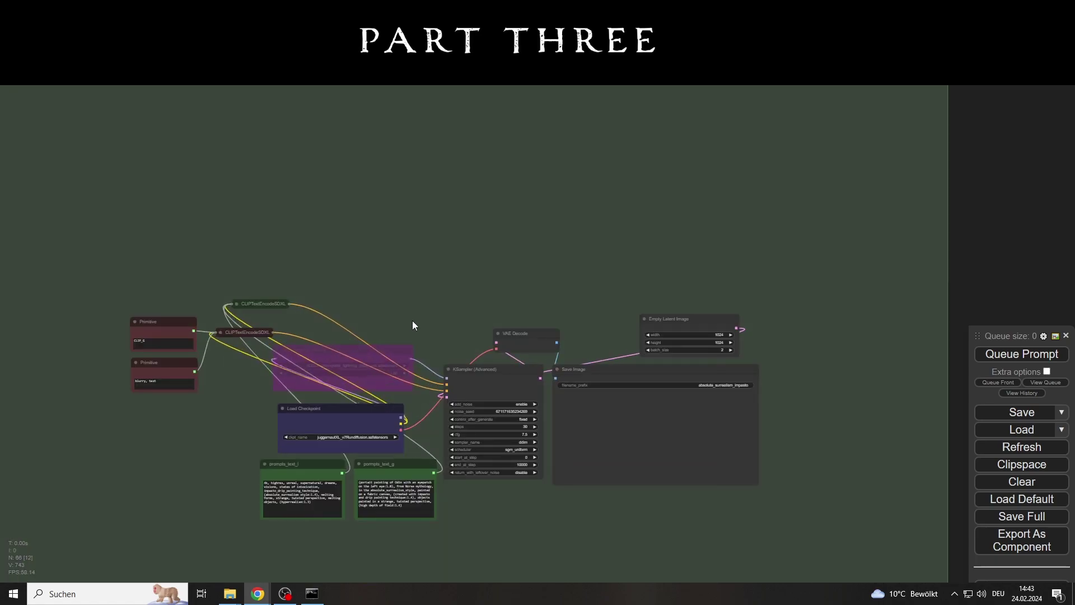
{"action": "scroll", "coordinate": [636, 482], "scroll_direction": "down", "scroll_amount": 4}
{"action": "scroll", "coordinate": [457, 324], "scroll_direction": "down", "scroll_amount": 1}
{"action": "scroll", "coordinate": [502, 293], "scroll_direction": "up", "scroll_amount": 2}
{"action": "left_click_drag", "start_coordinate": [559, 341], "coordinate": [662, 483]}
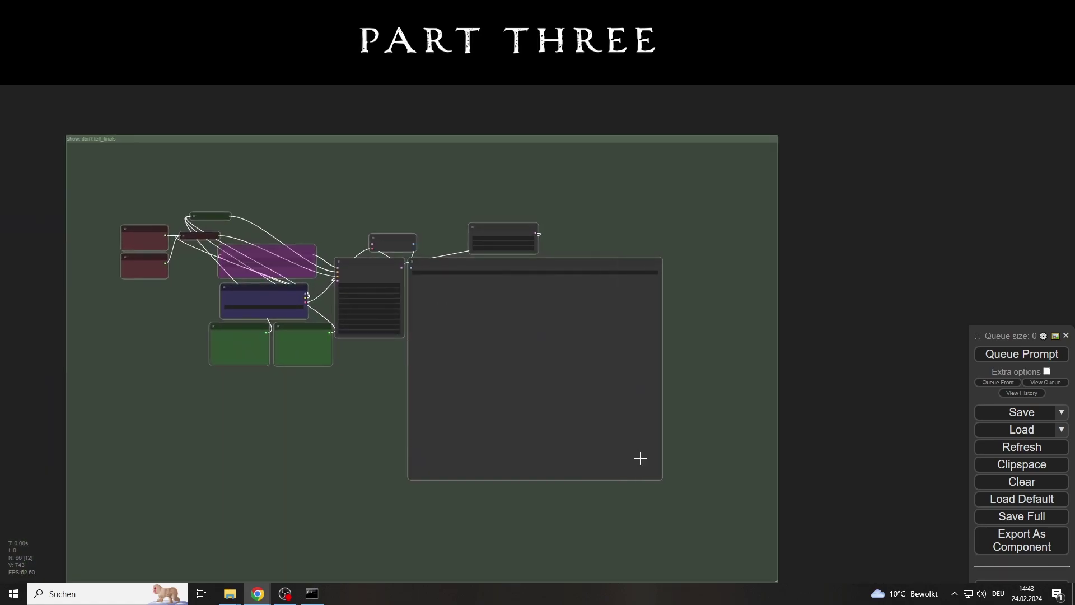
Add an Apply IPAdapter from Encoded node and place it below the prompt text nodes in the green group.
{"action": "scroll", "coordinate": [387, 384], "scroll_direction": "up", "scroll_amount": 4}
{"action": "left_click_drag", "start_coordinate": [211, 298], "coordinate": [202, 300]}
{"action": "left_click_drag", "start_coordinate": [280, 297], "coordinate": [271, 300]}
{"action": "left_click_drag", "start_coordinate": [197, 402], "coordinate": [220, 377]}
{"action": "double_click", "coordinate": [156, 426]}
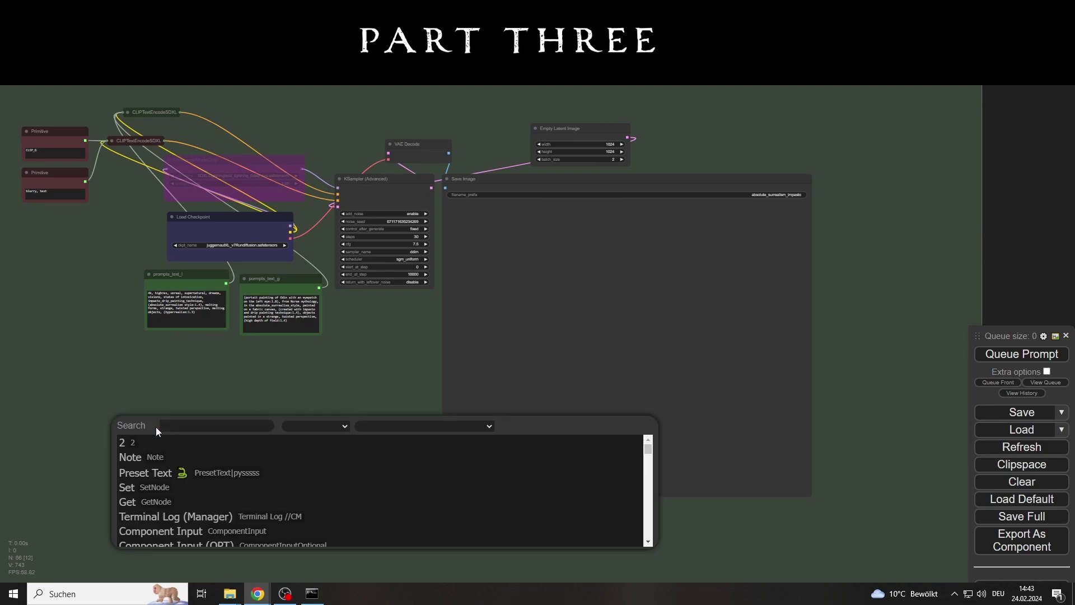
{"action": "type", "text": "apply ip"}
{"action": "key", "text": "Down"}
{"action": "key", "text": "Return"}
{"action": "left_click_drag", "start_coordinate": [196, 424], "coordinate": [47, 338]}
Attach a Load IPAdapter Model node and a Load IPAdapter Embeds node to the inputs of Apply IPAdapter from Encoded.
{"action": "scroll", "coordinate": [186, 386], "scroll_direction": "up", "scroll_amount": 1}
{"action": "left_click", "coordinate": [133, 446]}
{"action": "left_click_drag", "start_coordinate": [144, 400], "coordinate": [145, 343]}
{"action": "left_click", "coordinate": [295, 430]}
{"action": "left_click_drag", "start_coordinate": [94, 338], "coordinate": [88, 274]}
{"action": "left_click_drag", "start_coordinate": [277, 486], "coordinate": [188, 356]}
{"action": "left_click", "coordinate": [321, 362]}
Duplicate the Load IPAdapter Embeds and Apply IPAdapter from Encoded pair twice and place the copies beside the original.
{"action": "left_click_drag", "start_coordinate": [108, 379], "coordinate": [280, 364]}
{"action": "key", "text": "ctrl+v"}
{"action": "left_click_drag", "start_coordinate": [515, 397], "coordinate": [405, 349]}
{"action": "key", "text": "ctrl+v"}
{"action": "left_click_drag", "start_coordinate": [471, 428], "coordinate": [426, 392]}
{"action": "left_click_drag", "start_coordinate": [512, 347], "coordinate": [402, 320]}
Line up the three pairs of Load IPAdapter Embeds and Apply IPAdapter from Encoded nodes in a row.
{"action": "left_click", "coordinate": [87, 257]}
{"action": "scroll", "coordinate": [84, 262], "scroll_direction": "up", "scroll_amount": 2}
{"action": "left_click", "coordinate": [78, 269]}
{"action": "left_click", "coordinate": [124, 394]}
{"action": "left_click_drag", "start_coordinate": [231, 382], "coordinate": [240, 386]}
{"action": "left_click_drag", "start_coordinate": [237, 330], "coordinate": [235, 339]}
{"action": "left_click_drag", "start_coordinate": [376, 331], "coordinate": [377, 338]}
{"action": "left_click_drag", "start_coordinate": [377, 385], "coordinate": [377, 385]}
{"action": "left_click", "coordinate": [358, 485]}
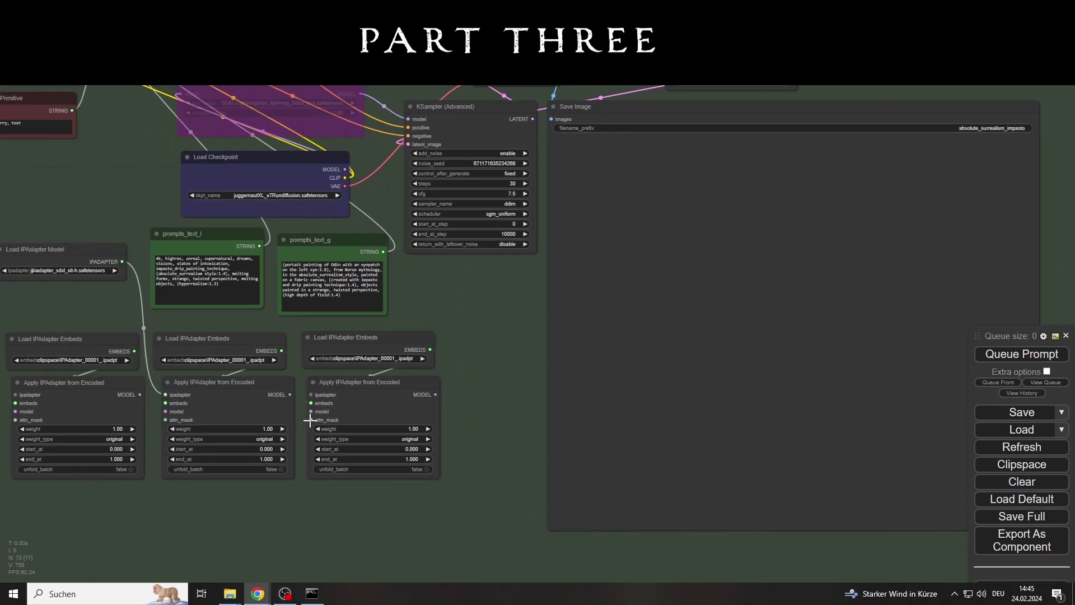
Attach a Load Image (as Mask) node to the attn_mask input of each of the three Apply IPAdapter from Encoded nodes.
{"action": "left_click_drag", "start_coordinate": [311, 419], "coordinate": [325, 526]}
{"action": "left_click", "coordinate": [335, 549]}
{"action": "left_click_drag", "start_coordinate": [165, 419], "coordinate": [185, 529]}
{"action": "left_click", "coordinate": [190, 549]}
{"action": "left_click", "coordinate": [78, 548]}
{"action": "left_click_drag", "start_coordinate": [15, 420], "coordinate": [49, 496]}
Move the Load Checkpoint node and the two prompt text nodes up to free space for the IPAdapter nodes.
{"action": "left_click_drag", "start_coordinate": [269, 167], "coordinate": [263, 119]}
{"action": "left_click_drag", "start_coordinate": [335, 241], "coordinate": [338, 186]}
{"action": "left_click_drag", "start_coordinate": [222, 236], "coordinate": [234, 191]}
Move the Load IPAdapter Model, Load IPAdapter Embeds and Apply IPAdapter from Encoded nodes up beneath the prompt nodes.
{"action": "left_click_drag", "start_coordinate": [392, 312], "coordinate": [401, 279]}
{"action": "left_click_drag", "start_coordinate": [385, 388], "coordinate": [401, 329]}
{"action": "left_click_drag", "start_coordinate": [238, 341], "coordinate": [258, 285]}
{"action": "left_click_drag", "start_coordinate": [96, 341], "coordinate": [107, 300]}
{"action": "left_click_drag", "start_coordinate": [84, 251], "coordinate": [104, 238]}
{"action": "left_click_drag", "start_coordinate": [114, 300], "coordinate": [115, 286]}
{"action": "left_click_drag", "start_coordinate": [103, 386], "coordinate": [108, 340]}
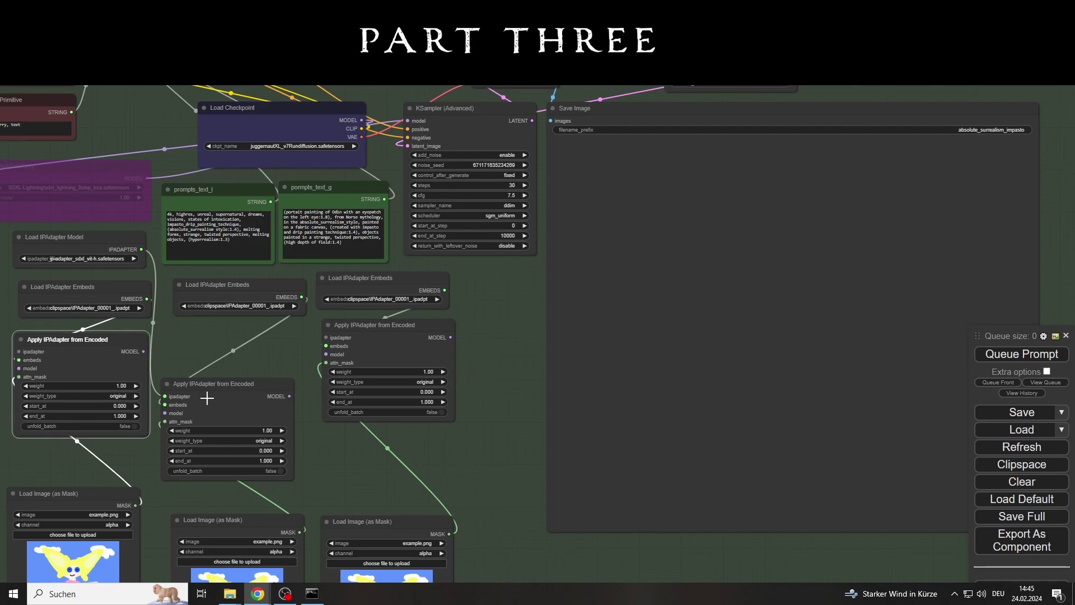
Place the three mask nodes directly below their Apply nodes and move Empty Latent Image beyond the Save Image node.
{"action": "left_click_drag", "start_coordinate": [84, 493], "coordinate": [84, 444]}
{"action": "left_click_drag", "start_coordinate": [236, 519], "coordinate": [235, 444]}
{"action": "left_click_drag", "start_coordinate": [369, 521], "coordinate": [369, 444]}
{"action": "scroll", "coordinate": [448, 482], "scroll_direction": "down", "scroll_amount": 1}
{"action": "left_click_drag", "start_coordinate": [448, 481], "coordinate": [454, 464]}
{"action": "left_click_drag", "start_coordinate": [711, 89], "coordinate": [1060, 170]}
{"action": "left_click_drag", "start_coordinate": [334, 259], "coordinate": [340, 263]}
{"action": "left_click_drag", "start_coordinate": [353, 307], "coordinate": [353, 314]}
Set the KSampler's steps to 8 and its cfg to 1.0.
{"action": "left_click", "coordinate": [453, 187]}
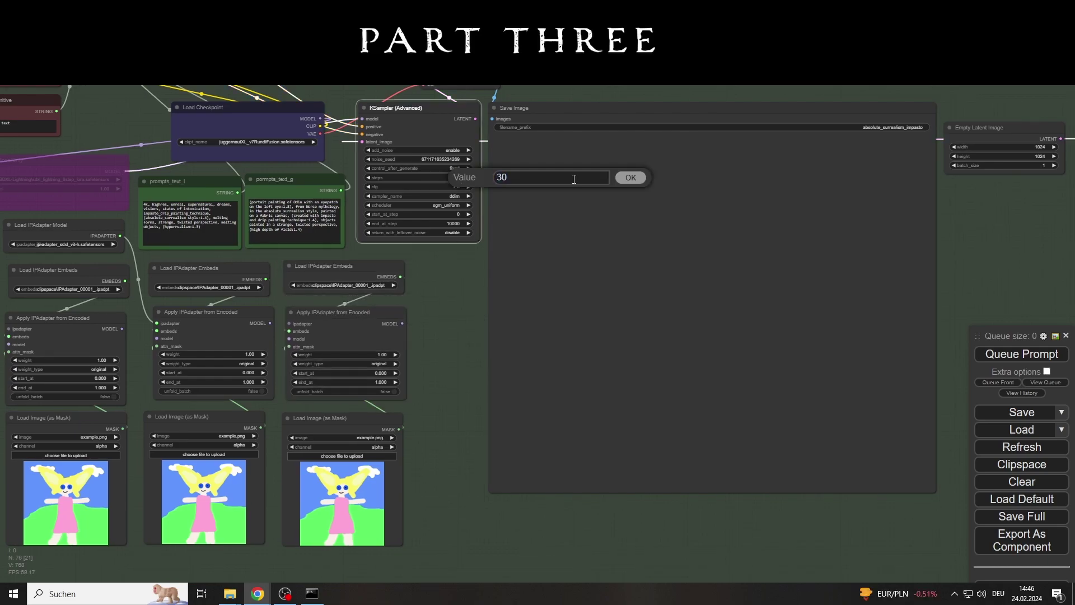
{"action": "key", "text": "Return"}
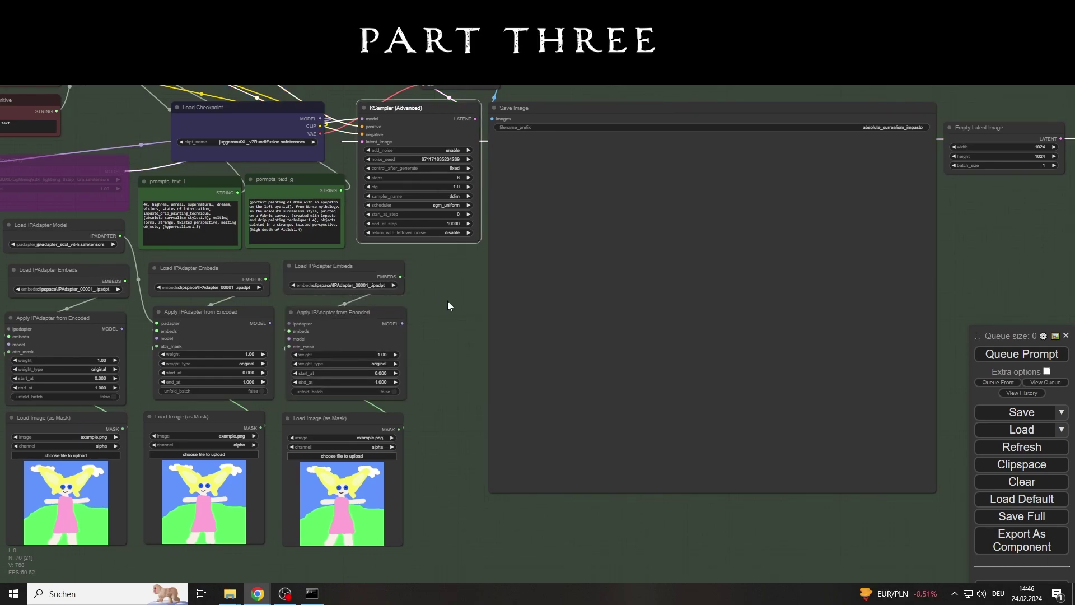
Replace the Odin description in the prompts_text_g prompt with "the three norns".
{"action": "left_click", "coordinate": [294, 203]}
{"action": "left_click_drag", "start_coordinate": [294, 203], "coordinate": [296, 207]}
{"action": "key", "text": "BackSpace"}
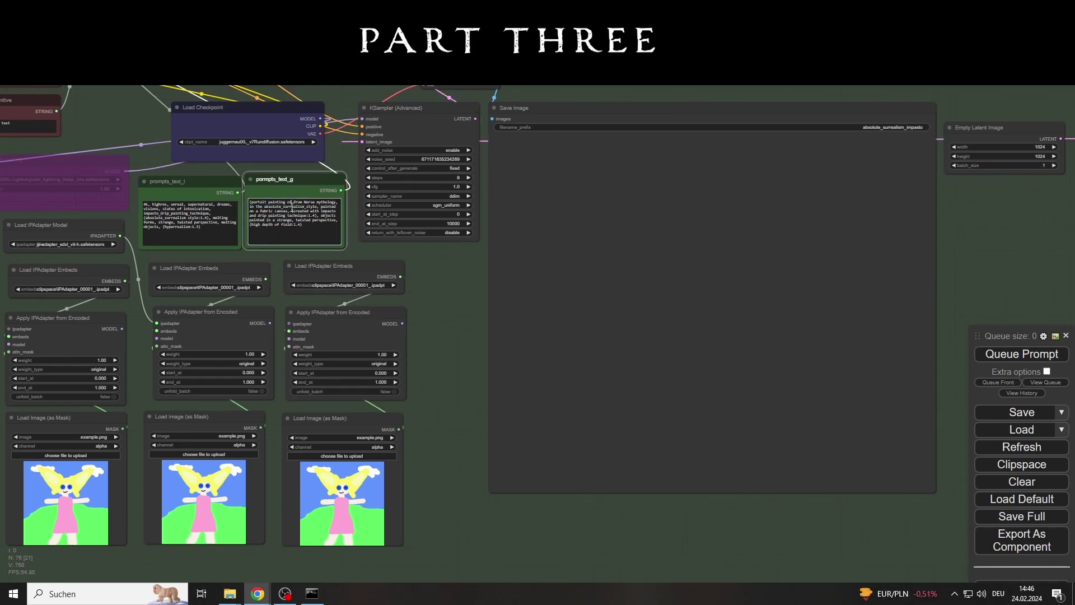
{"action": "type", "text": "the three norns"}
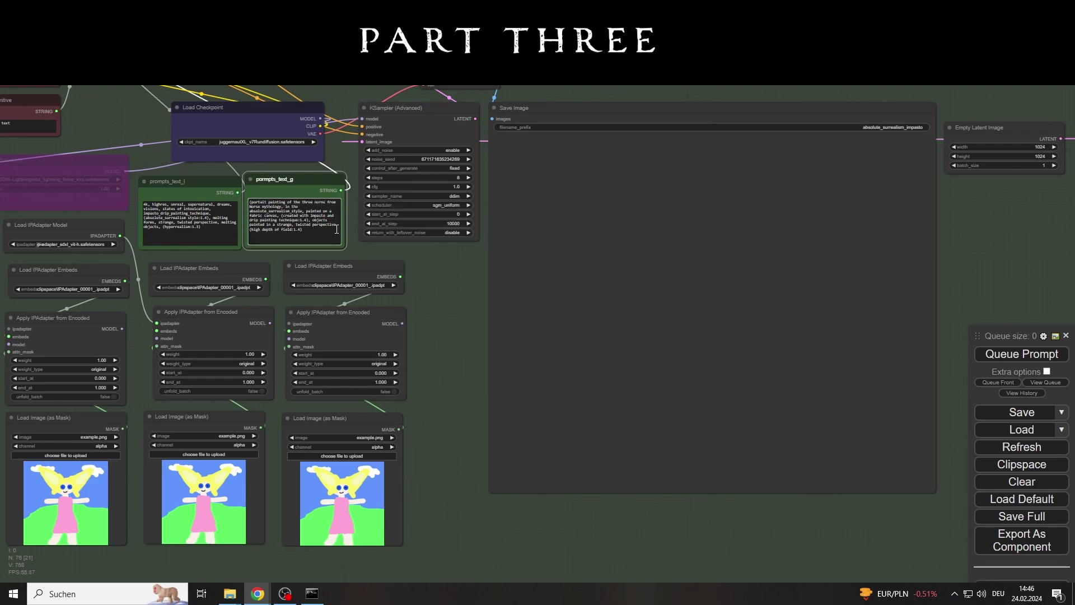
Replace the painting style passage in prompts_text_g with "in space" and append "(3d:1.2)".
{"action": "left_click_drag", "start_coordinate": [303, 207], "coordinate": [337, 227]}
{"action": "key", "text": "BackSpace"}
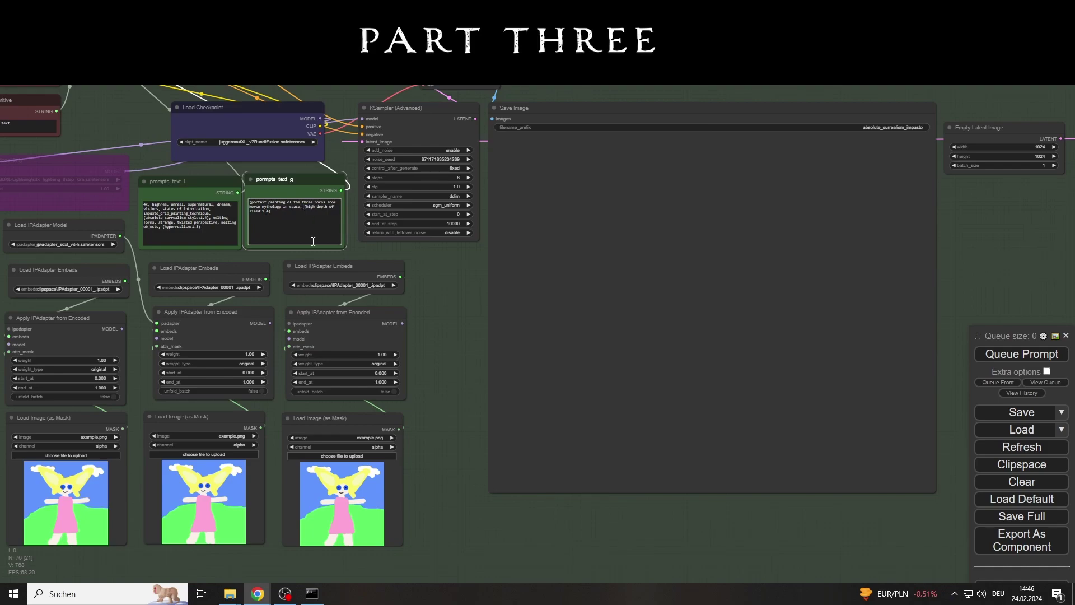
{"action": "type", "text": "3d:1.2"}
Shorten the prompts_text_l prompt by removing the painting style and melting terms, and change its last term to "(surrealism:1.3)".
{"action": "left_click_drag", "start_coordinate": [143, 214], "coordinate": [220, 223]}
{"action": "key", "text": "BackSpace"}
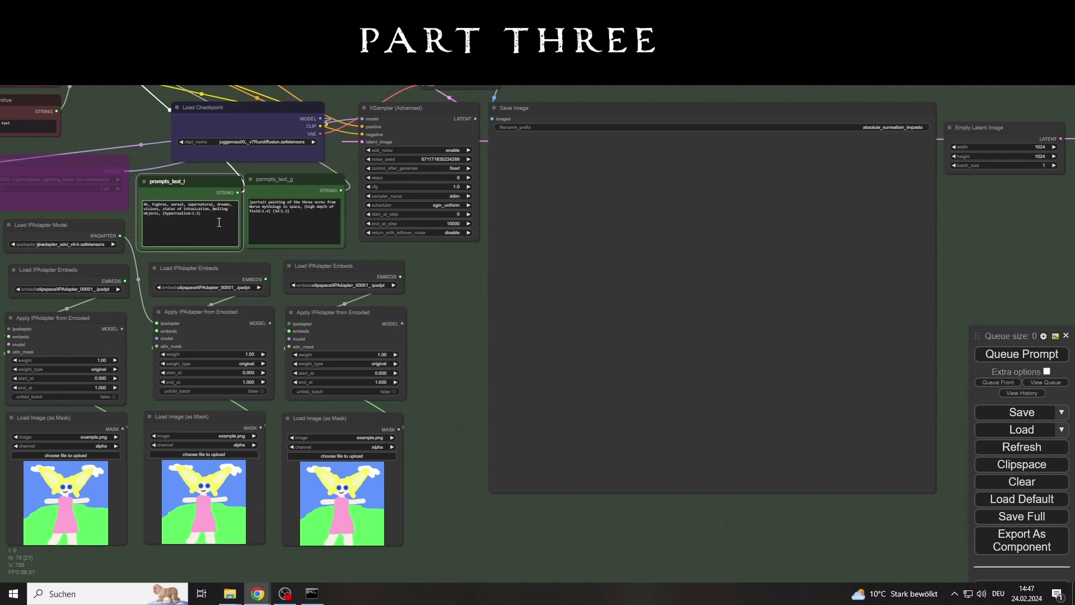
{"action": "double_click", "coordinate": [159, 213]}
{"action": "type", "text": "su"}
Give the "in space" phrase of the prompts_text_g prompt a weight of 1.2.
{"action": "left_click", "coordinate": [324, 231]}
{"action": "left_click", "coordinate": [302, 206]}
{"action": "type", "text": ":1.2"}
Set the KSampler's control_after_generate to randomize.
{"action": "left_click", "coordinate": [449, 170]}
{"action": "left_click", "coordinate": [456, 203]}
Load whitespace_large.jpg, whitespace_medium.jpg and whitespace_small.png into the first, second and third mask nodes.
{"action": "left_click", "coordinate": [84, 436]}
{"action": "type", "text": "white"}
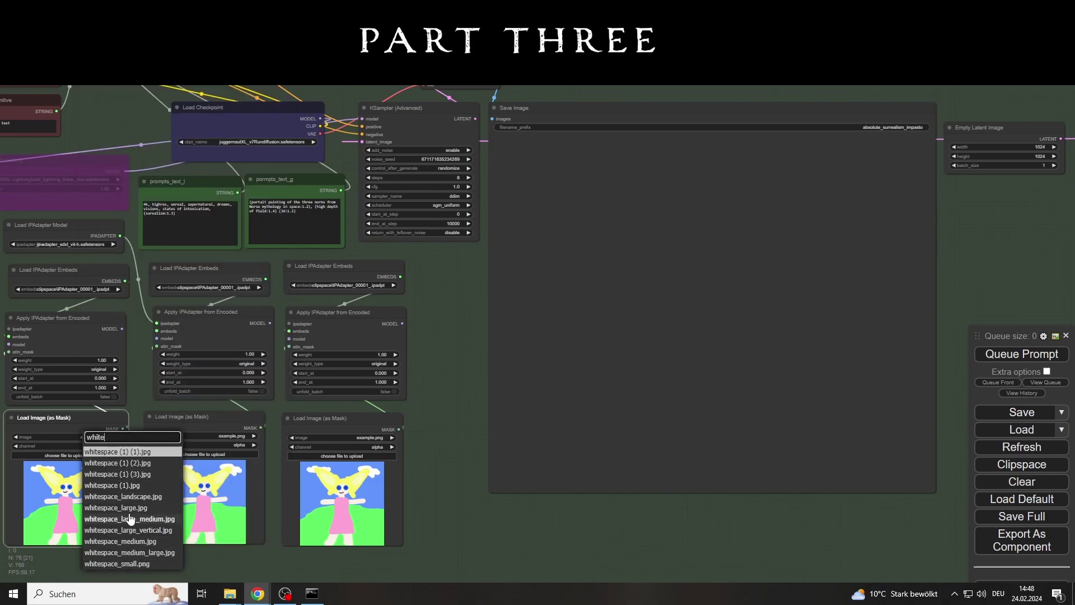
{"action": "left_click", "coordinate": [128, 508]}
{"action": "left_click", "coordinate": [217, 435]}
{"action": "type", "text": "wh"}
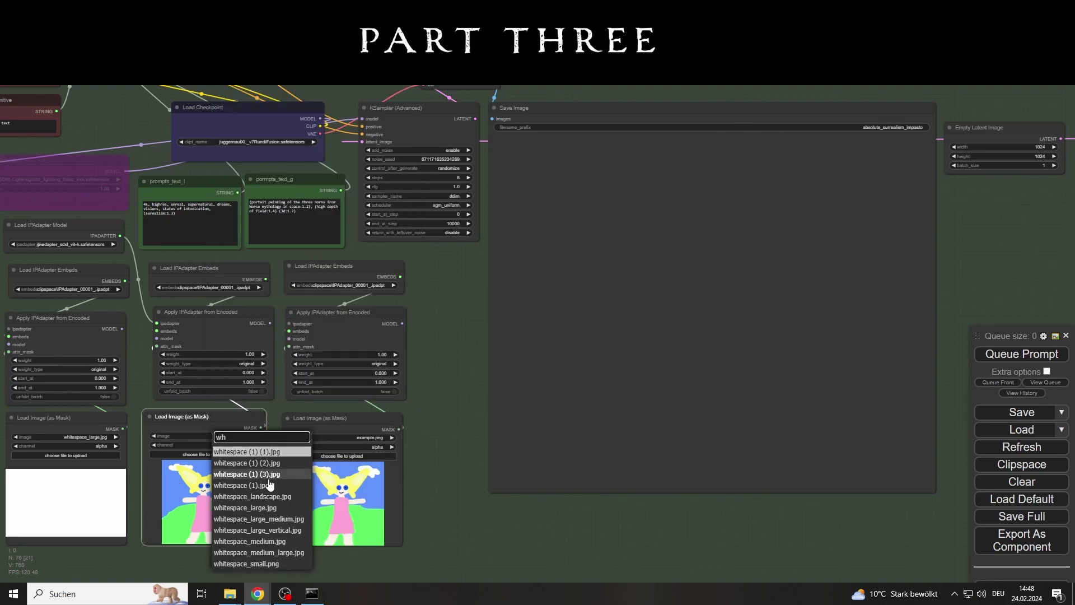
{"action": "left_click", "coordinate": [269, 541]}
{"action": "left_click", "coordinate": [353, 437]}
{"action": "type", "text": "wh"}
{"action": "left_click", "coordinate": [401, 563]}
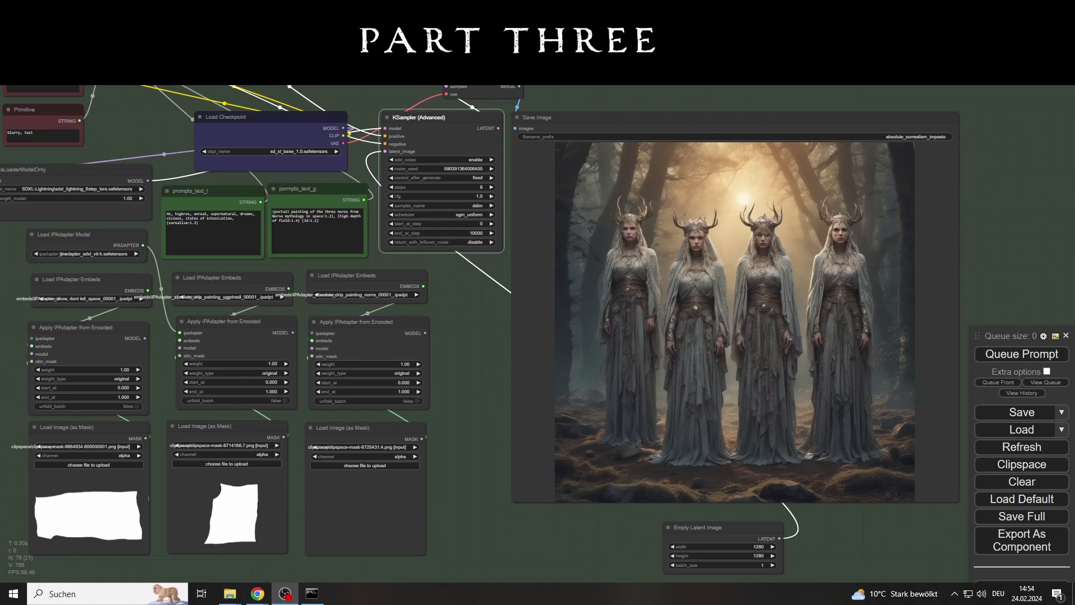
Load the absolute_drip_painting_norns_00001_ and absolute_drip_painting_yggdrasil_00001_ embeds into the first and second Load IPAdapter Embeds nodes.
{"action": "left_click", "coordinate": [42, 235]}
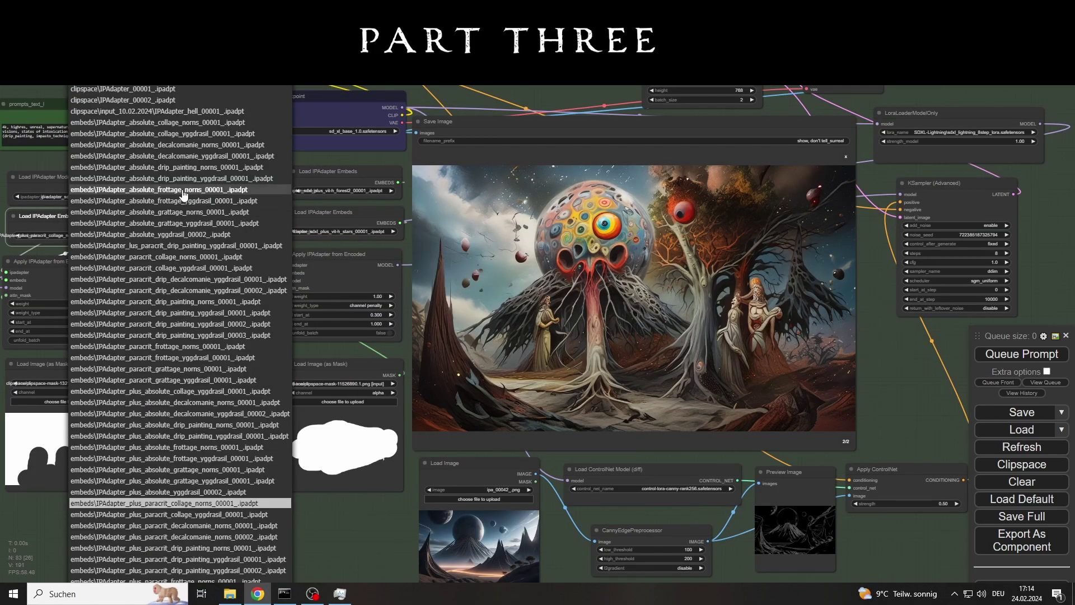
{"action": "left_click", "coordinate": [128, 168]}
{"action": "left_click", "coordinate": [215, 234]}
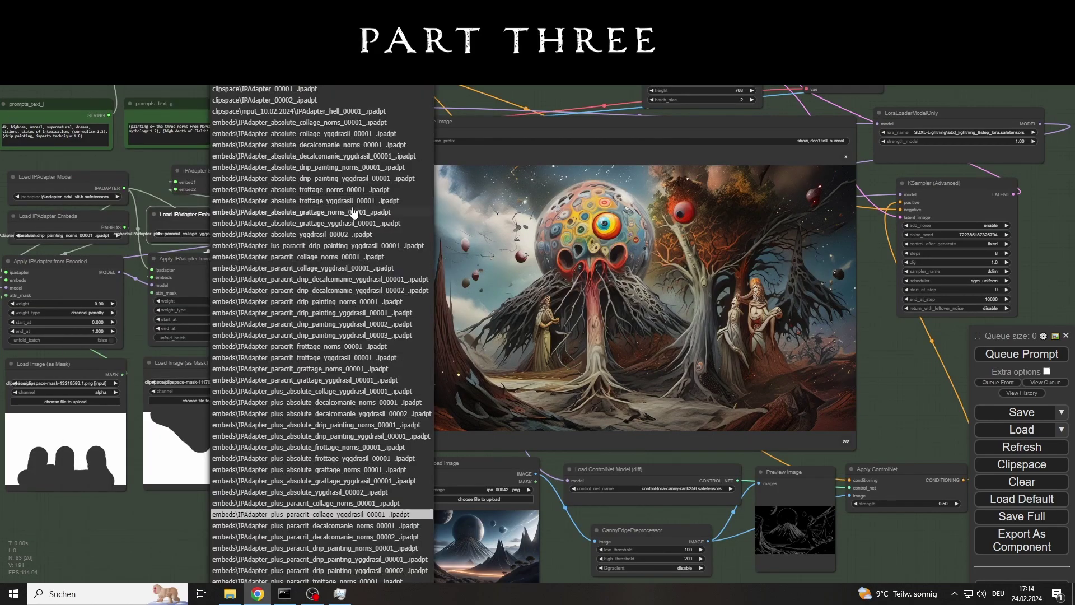
{"action": "left_click", "coordinate": [306, 178]}
Find the show, dont tell_space_00001_ embeds and load them into the upper embeds node above the third Apply node.
{"action": "left_click", "coordinate": [338, 191]}
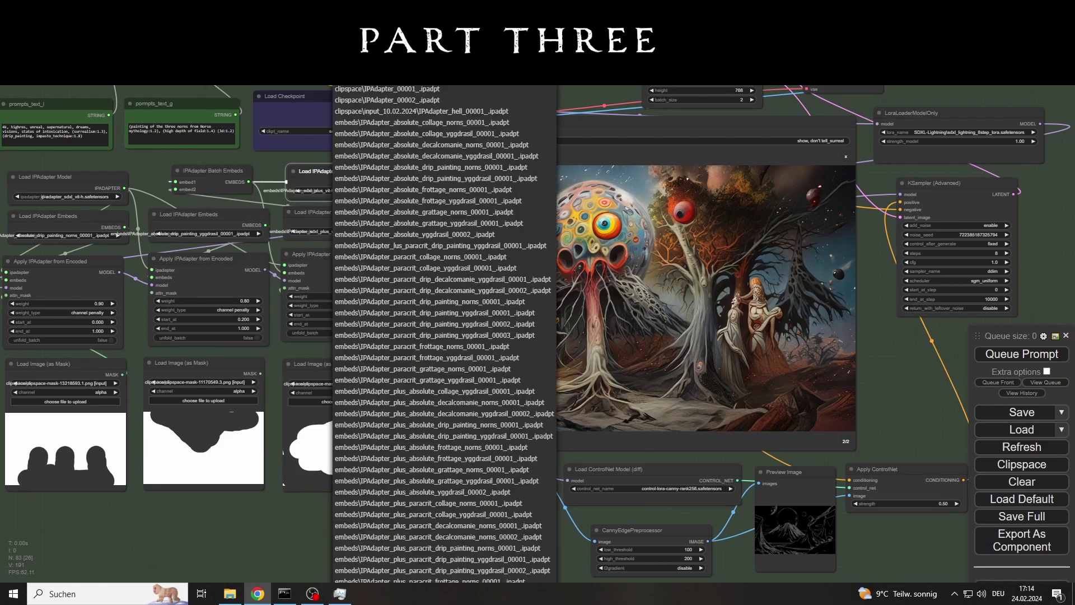
{"action": "type", "text": "sdxl"}
{"action": "key", "text": "BackSpace"}
{"action": "key", "text": "BackSpace"}
{"action": "key", "text": "BackSpace"}
{"action": "key", "text": "BackSpace"}
{"action": "type", "text": "spa"}
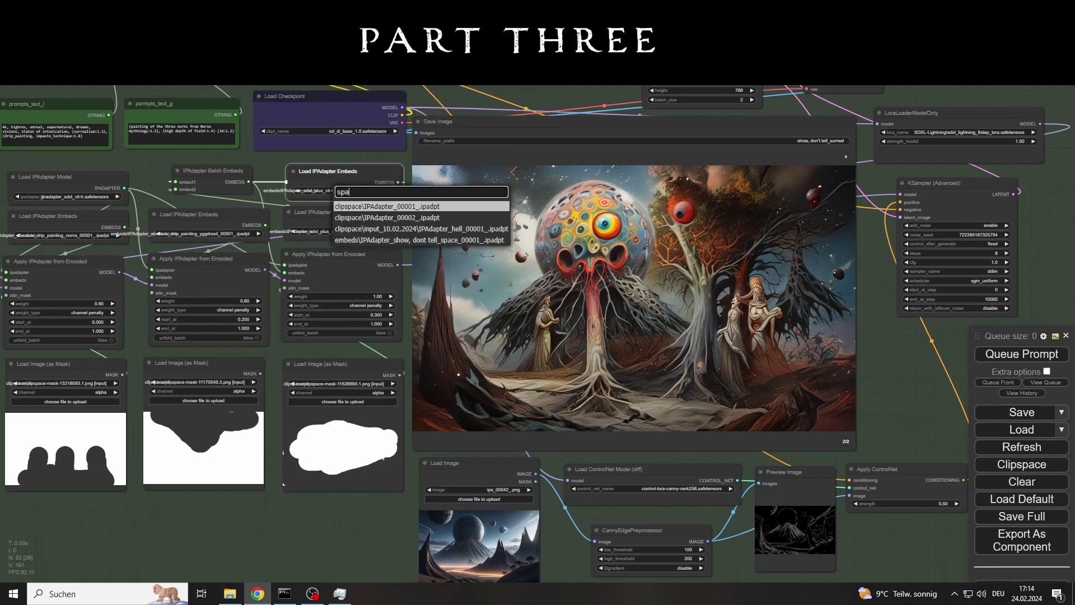
{"action": "key", "text": "Down"}
{"action": "key", "text": "Down"}
{"action": "key", "text": "Down"}
{"action": "key", "text": "Return"}
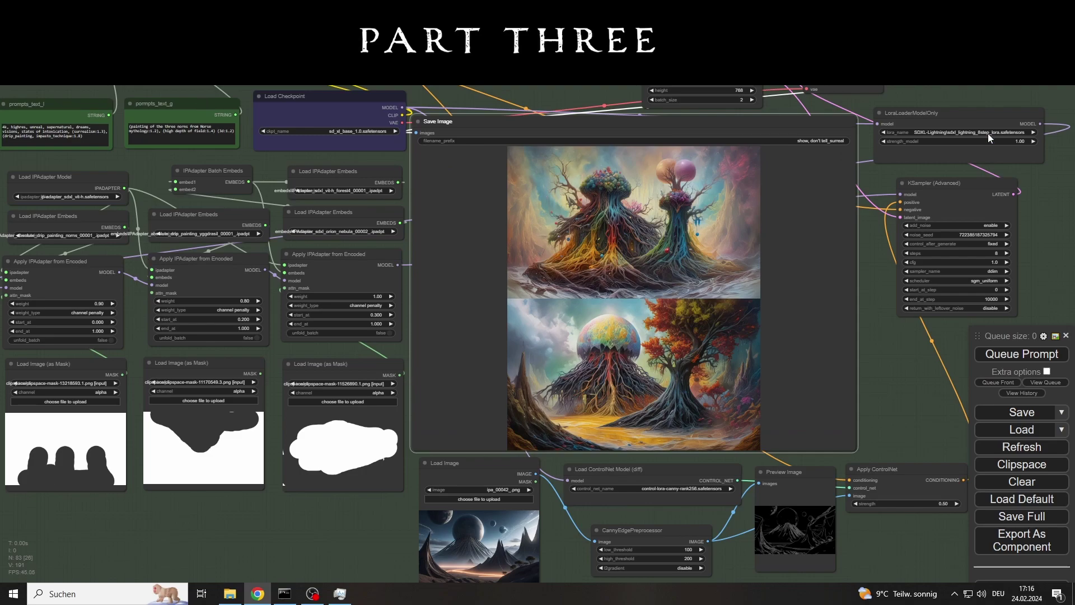
Enlarge the generated images in the Save Image node and look at them one by one.
{"action": "left_click", "coordinate": [674, 231]}
{"action": "left_click", "coordinate": [845, 444]}
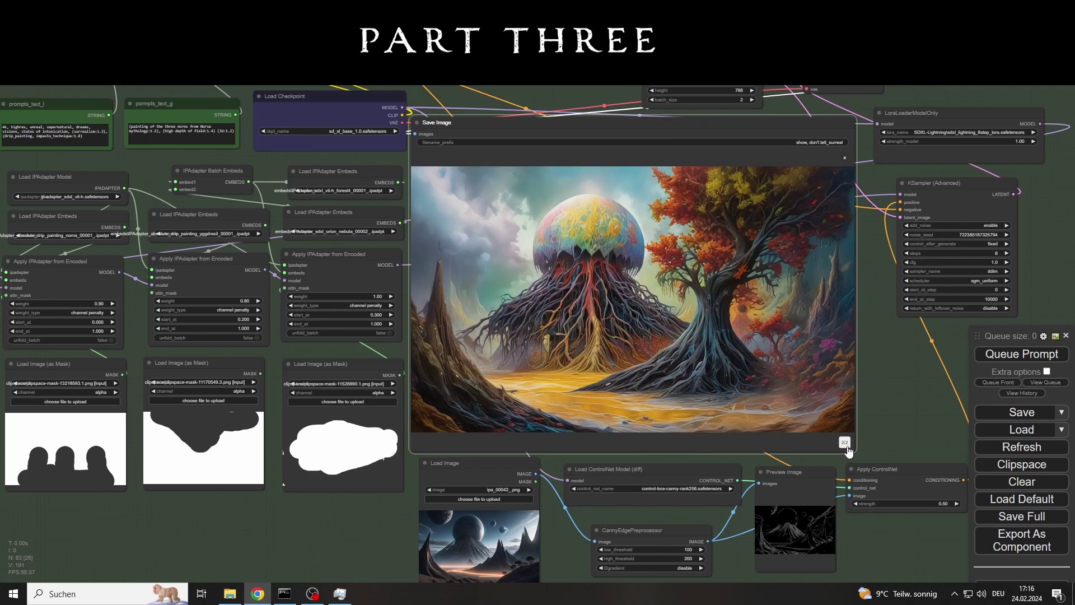
Set the weight of the first and second Apply IPAdapter from Encoded nodes to 1.00 and queue the prompt.
{"action": "left_click_drag", "start_coordinate": [220, 301], "coordinate": [222, 302]}
{"action": "left_click_drag", "start_coordinate": [60, 304], "coordinate": [62, 302]}
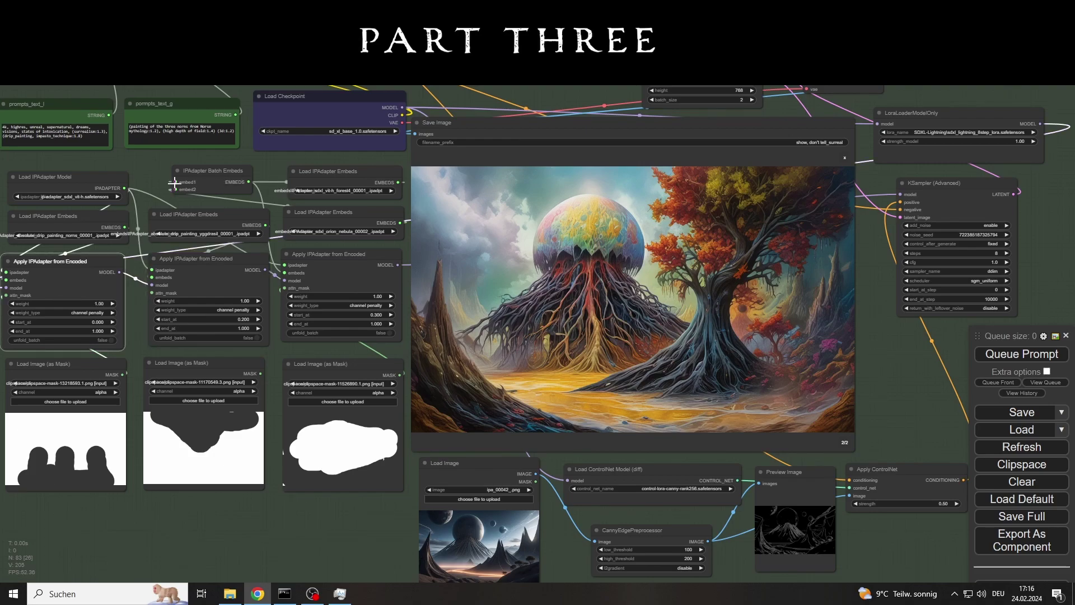
{"action": "left_click", "coordinate": [1022, 354]}
Queue another generation at the front of the queue and switch to the other image of the batch.
{"action": "left_click", "coordinate": [842, 443]}
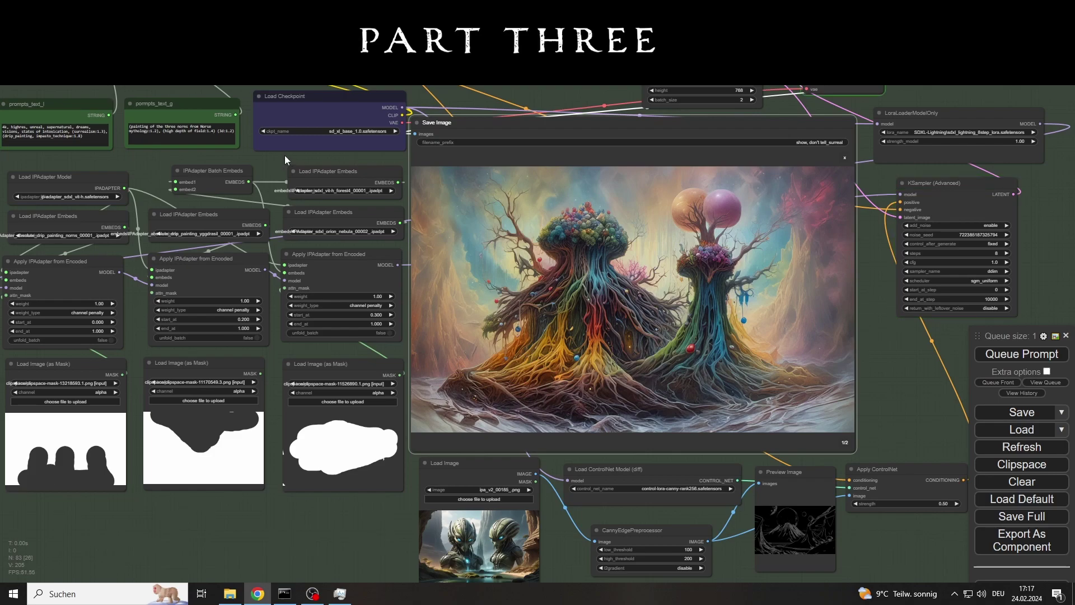
{"action": "left_click", "coordinate": [998, 382]}
{"action": "left_click", "coordinate": [844, 442]}
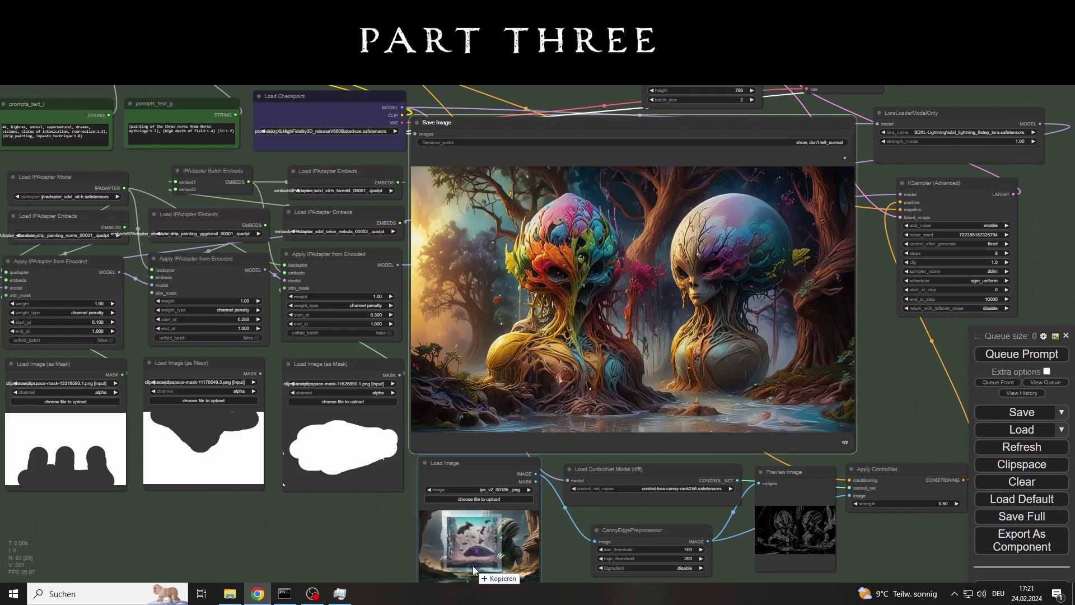
Generate images with base_output_00004_.png as the ControlNet reference and compare both results.
{"action": "left_click", "coordinate": [1024, 355]}
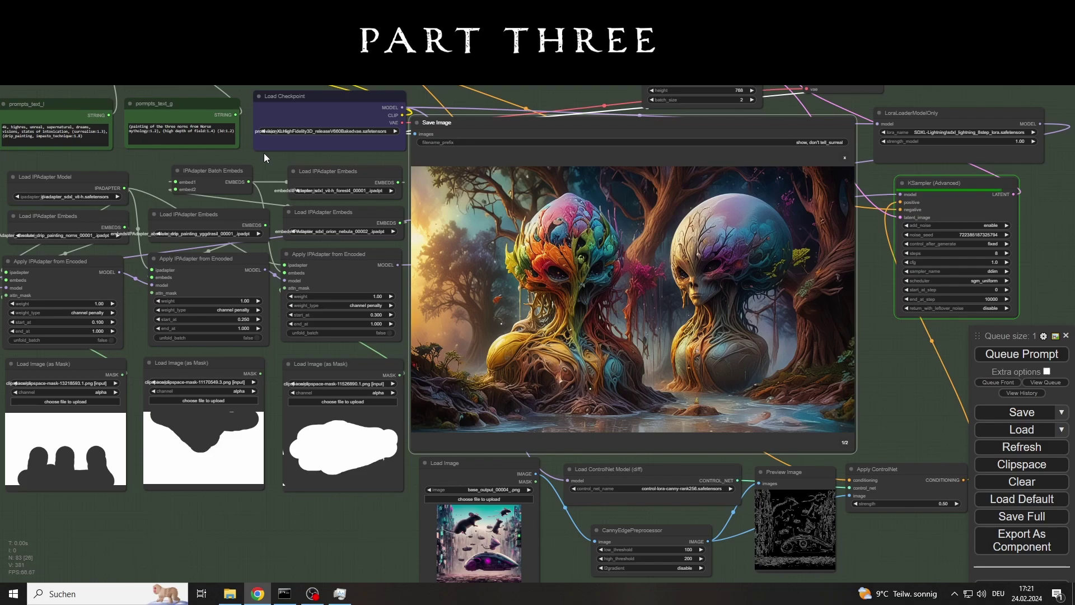
{"action": "left_click", "coordinate": [584, 246]}
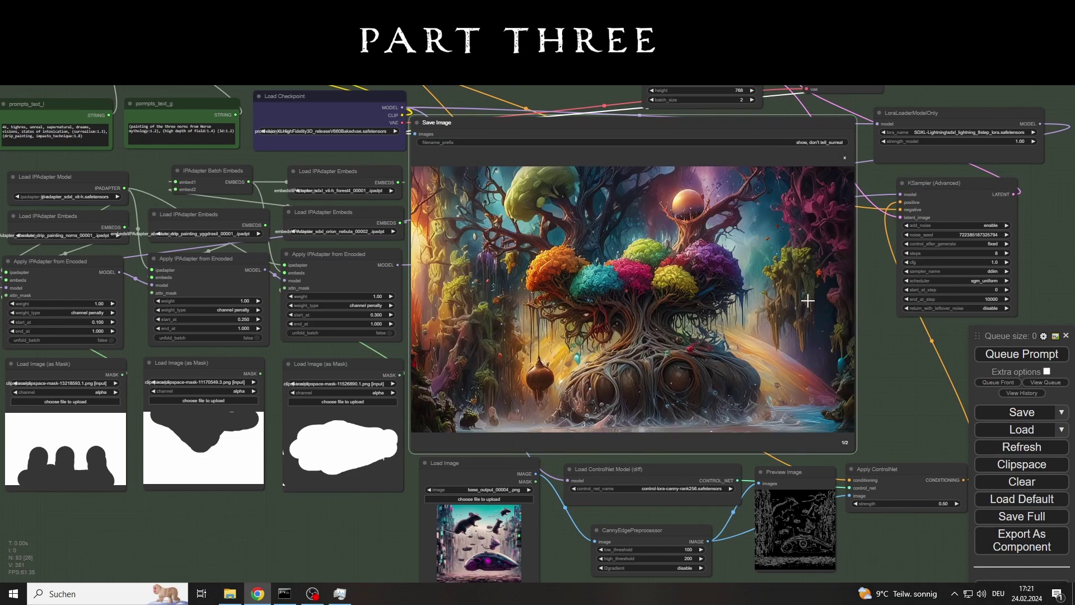
{"action": "left_click", "coordinate": [846, 443]}
{"action": "left_click", "coordinate": [845, 444]}
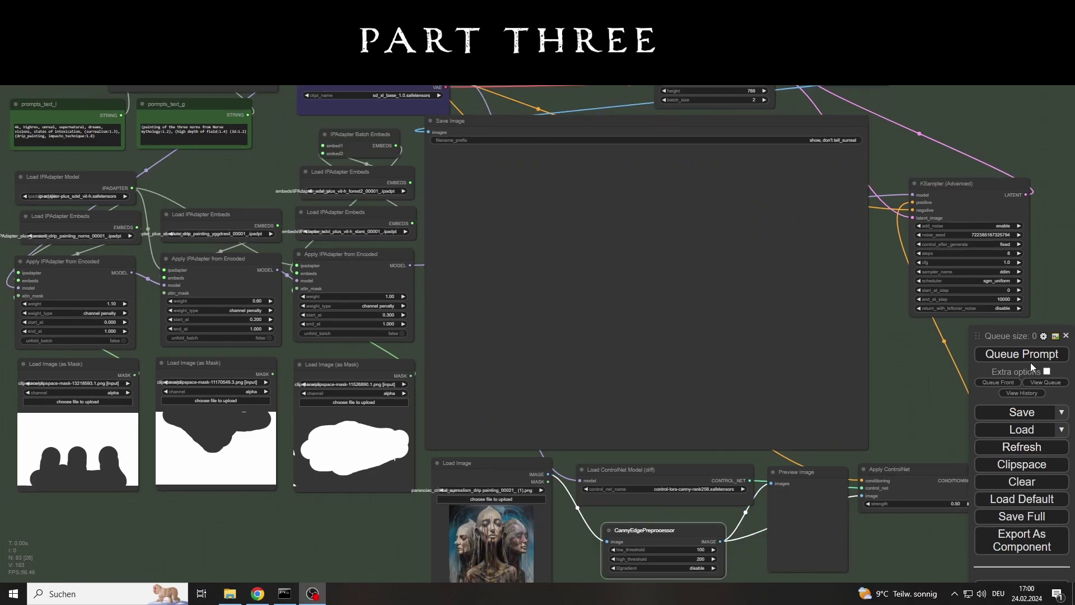
Generate a batch from the three-faces drip painting reference and compare its two images at full size.
{"action": "left_click", "coordinate": [1022, 361]}
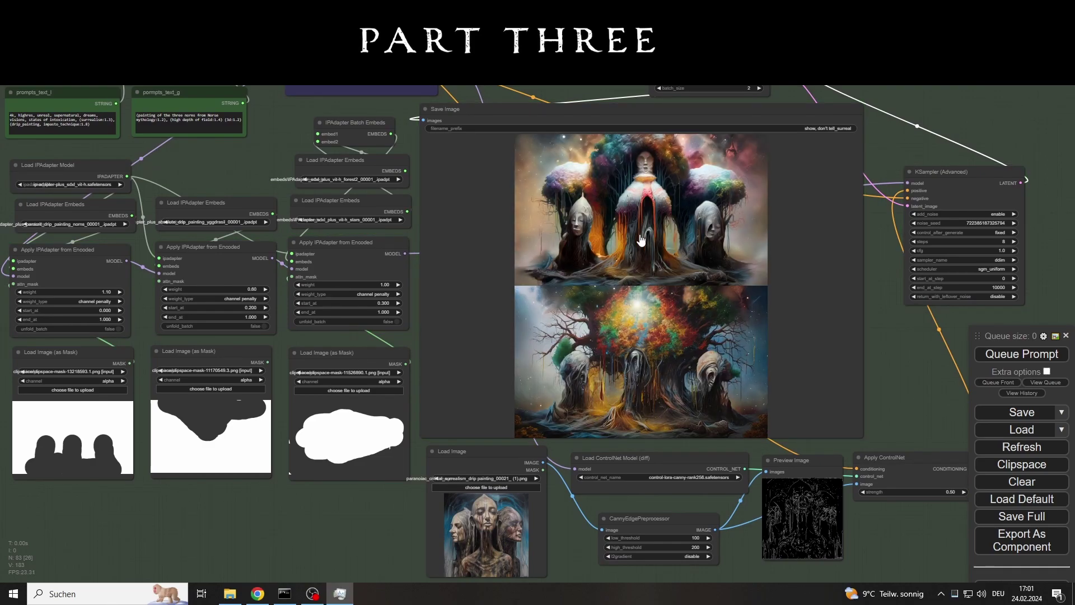
{"action": "left_click", "coordinate": [640, 237]}
{"action": "left_click", "coordinate": [852, 428]}
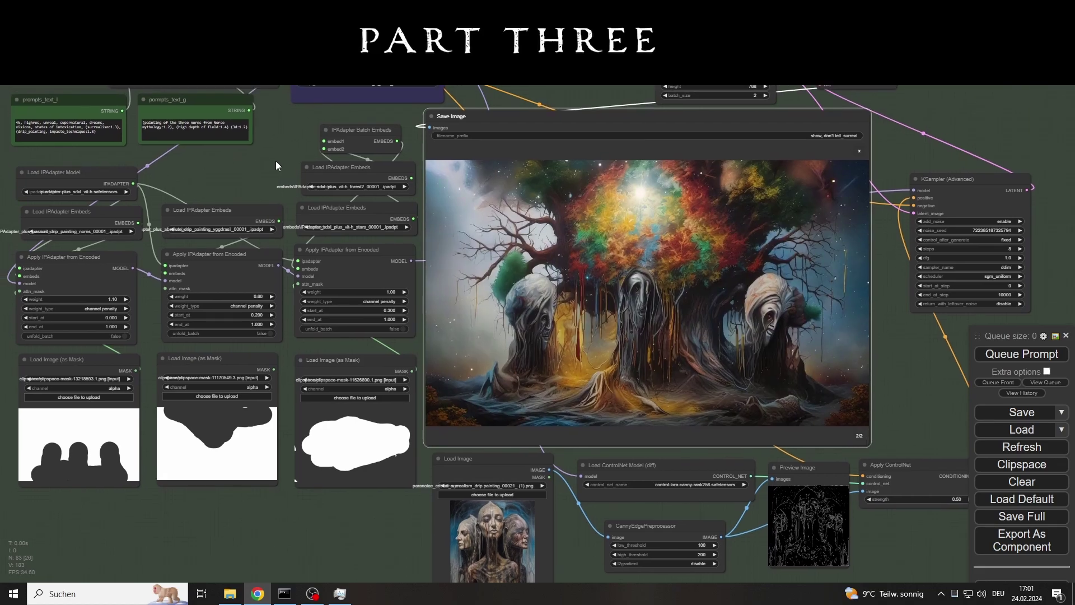
{"action": "left_click_drag", "start_coordinate": [269, 153], "coordinate": [276, 160]}
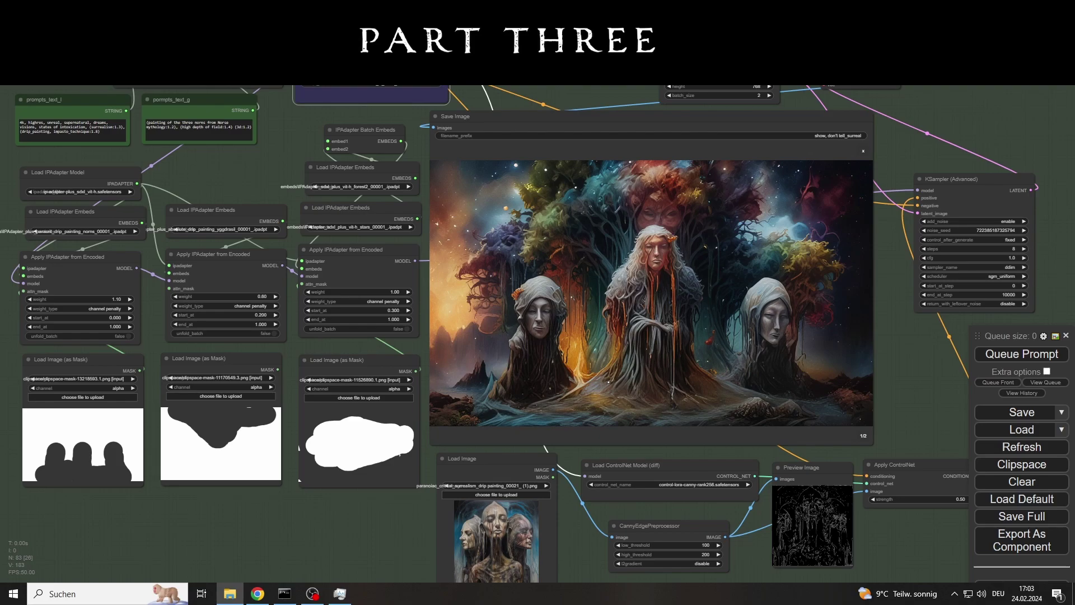
Load the drip painting of three draped figures as the ControlNet reference, generate a batch and compare its images.
{"action": "left_click_drag", "start_coordinate": [649, 291], "coordinate": [482, 582]}
{"action": "key", "text": "ctrl+Return"}
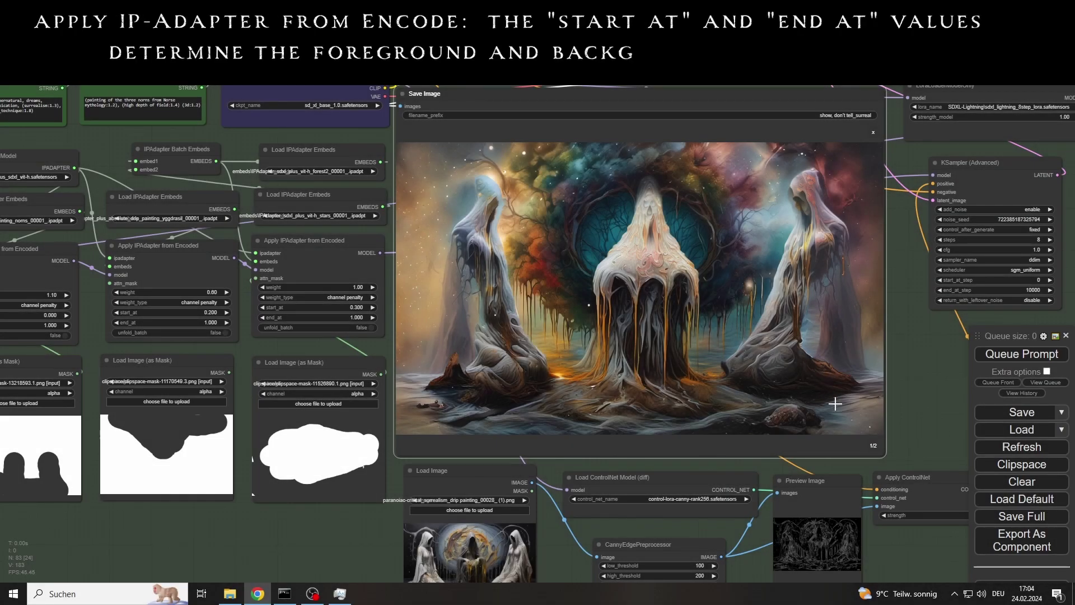
{"action": "left_click", "coordinate": [872, 446]}
{"action": "left_click", "coordinate": [872, 446]}
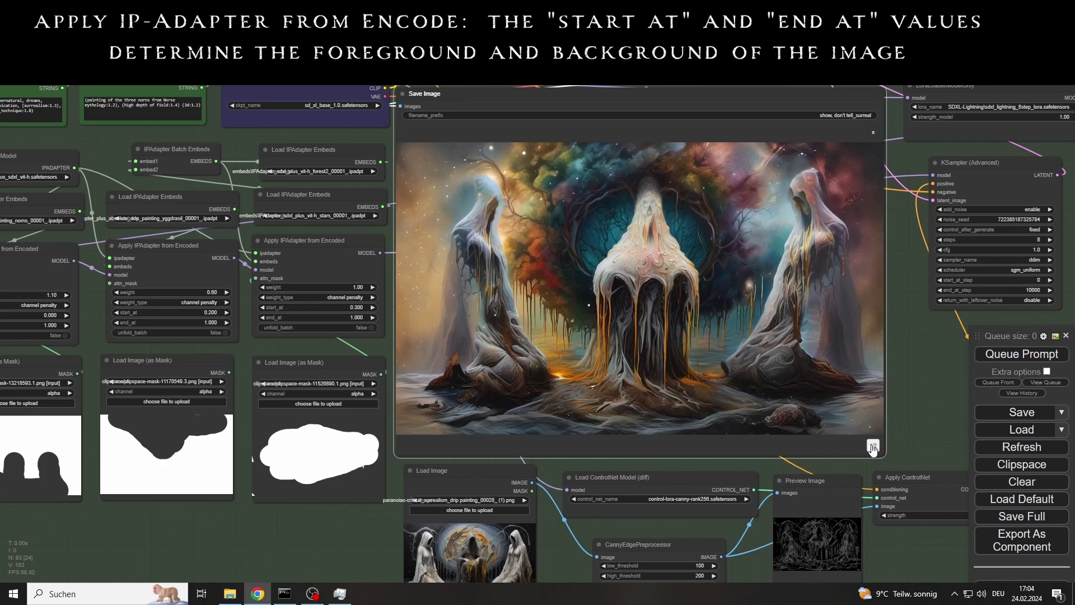
Load the plus_absolute_decalcomanie_norns_00001_ embeds into the first Load IPAdapter Embeds node and queue the prompt.
{"action": "left_click", "coordinate": [257, 352]}
{"action": "scroll", "coordinate": [257, 347], "scroll_direction": "down", "scroll_amount": 1}
{"action": "left_click_drag", "start_coordinate": [257, 347], "coordinate": [281, 347]}
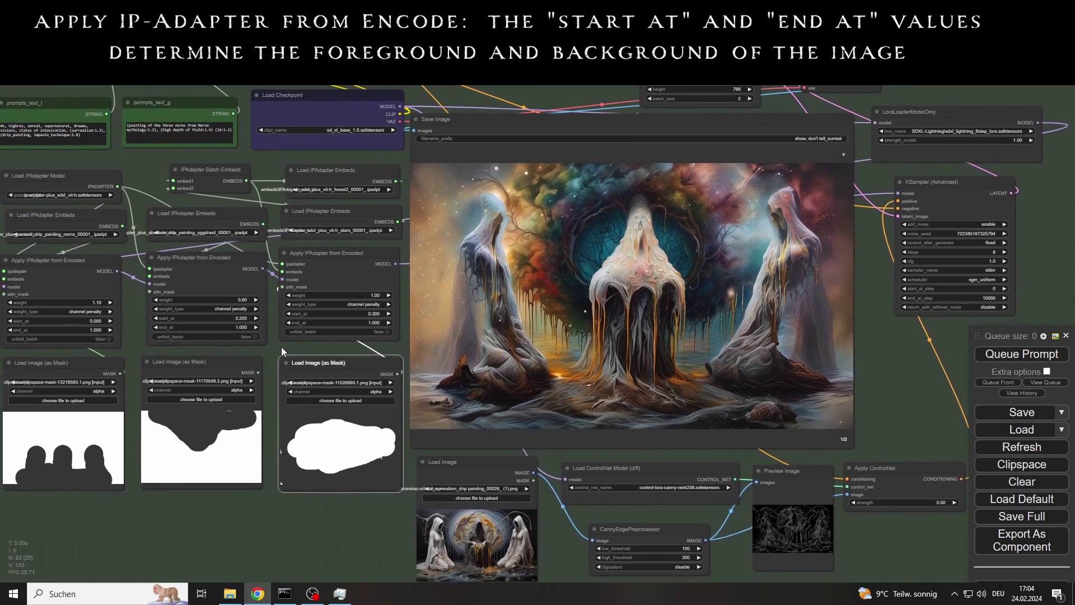
{"action": "left_click", "coordinate": [85, 177]}
{"action": "left_click", "coordinate": [70, 235]}
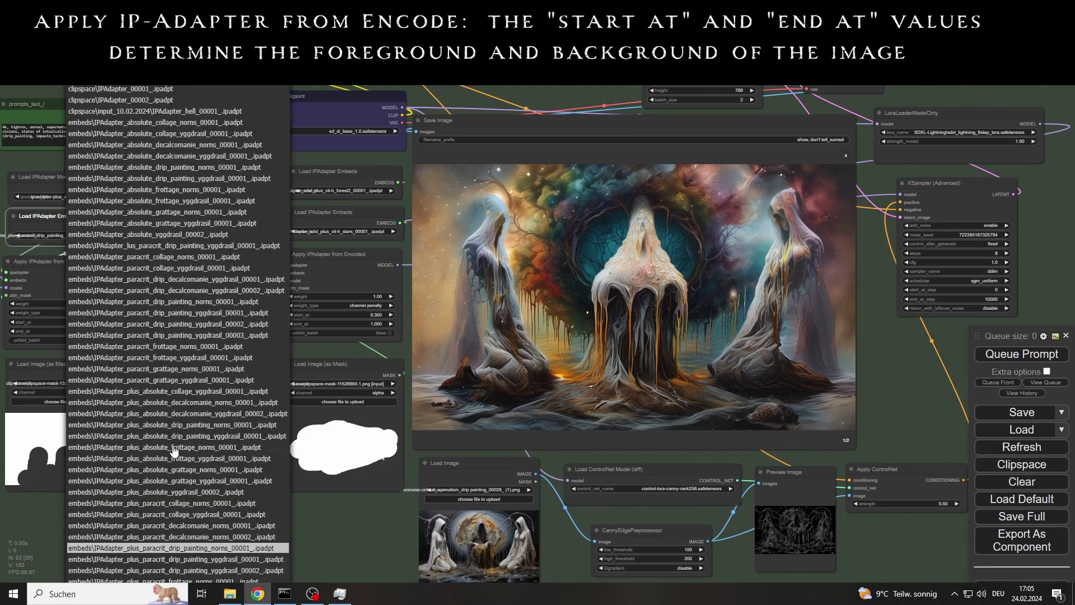
{"action": "left_click", "coordinate": [175, 402]}
{"action": "key", "text": "ctrl+Return"}
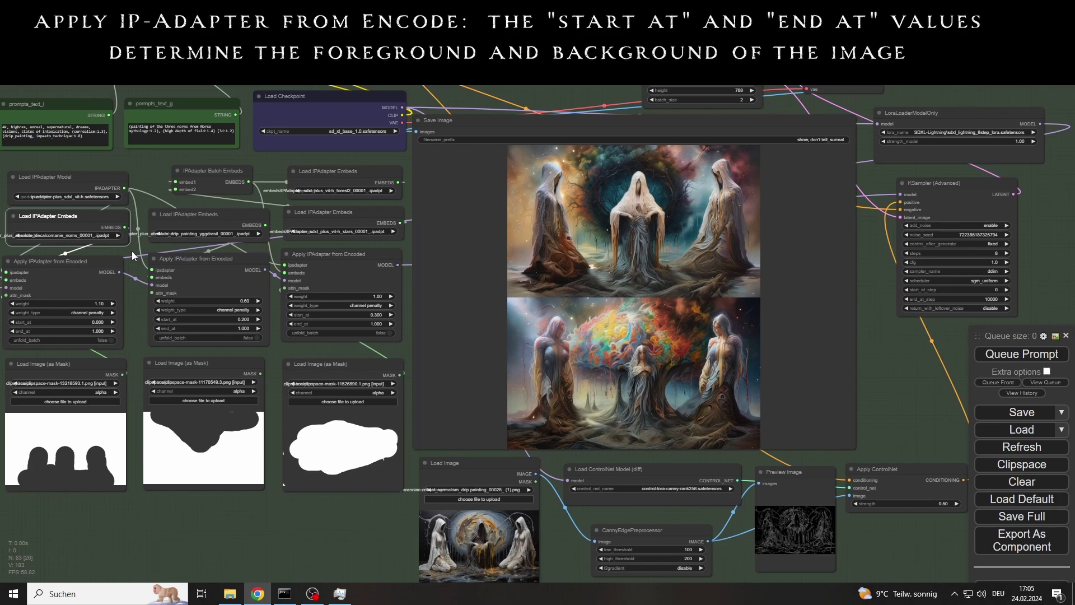
Enlarge the images generated with the decalcomanie embeds and compare them.
{"action": "left_click", "coordinate": [630, 234]}
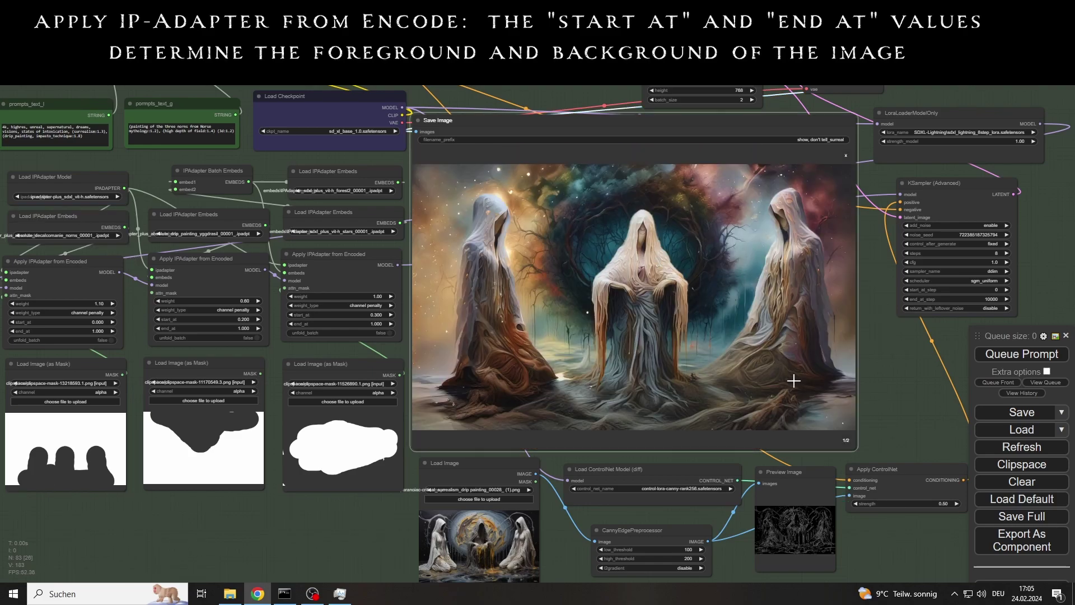
{"action": "left_click", "coordinate": [846, 441]}
{"action": "left_click", "coordinate": [846, 441]}
Load the plus_paracrit_collage_yggdrasil_00001_ embeds into the second Load IPAdapter Embeds node, generate a batch and enlarge its first image.
{"action": "left_click", "coordinate": [209, 230]}
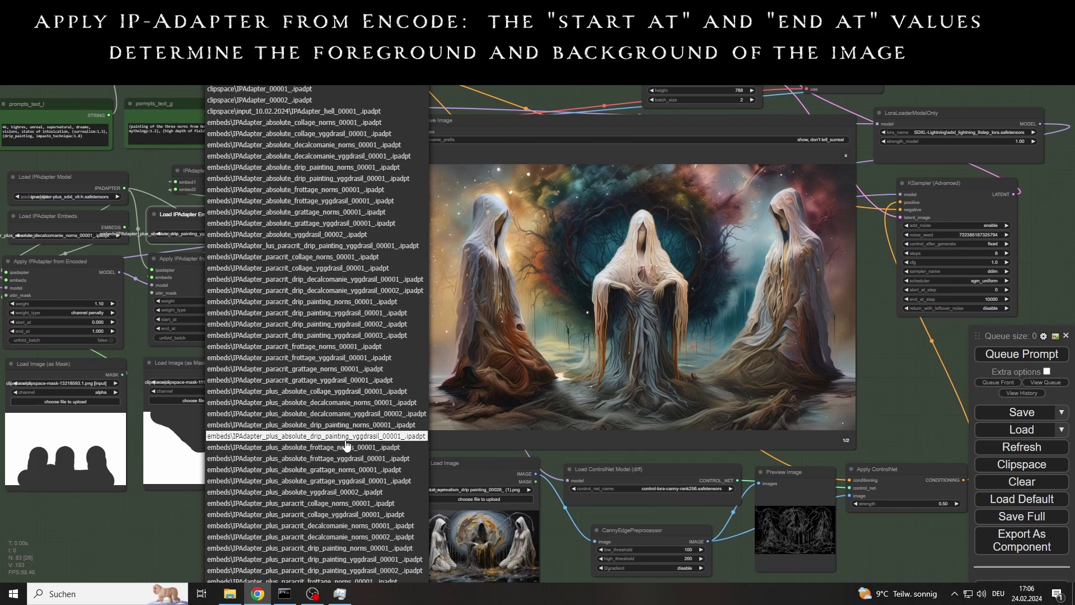
{"action": "left_click", "coordinate": [302, 515]}
{"action": "left_click", "coordinate": [1021, 355]}
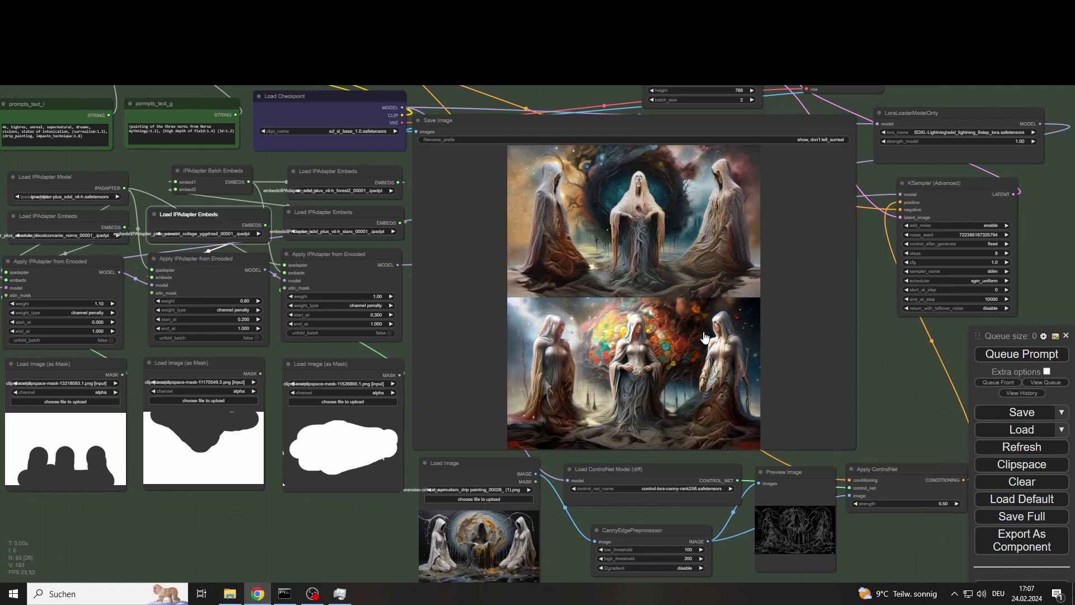
{"action": "left_click", "coordinate": [668, 237]}
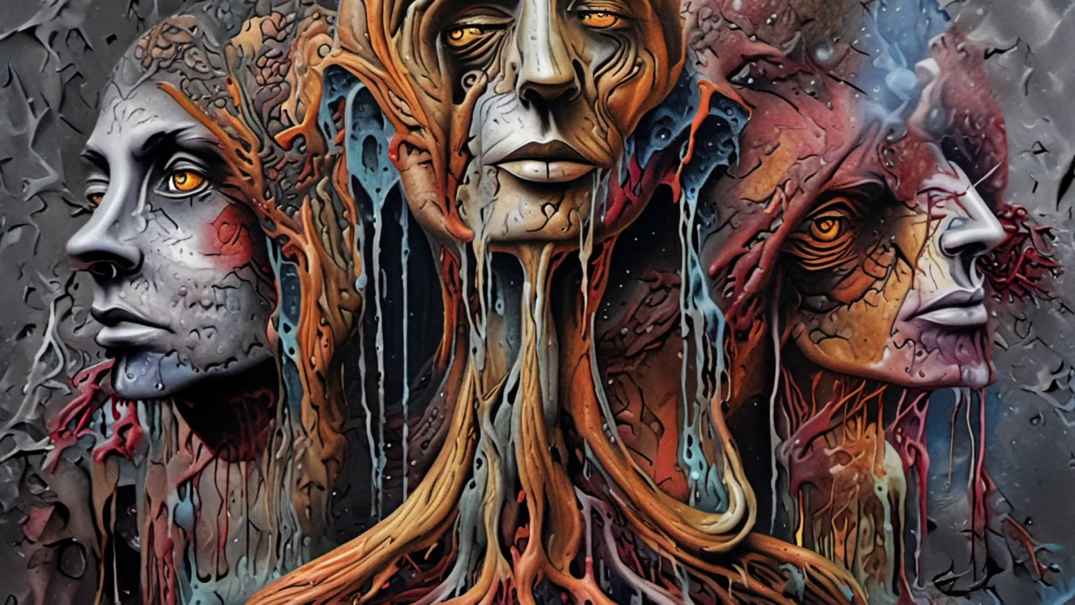